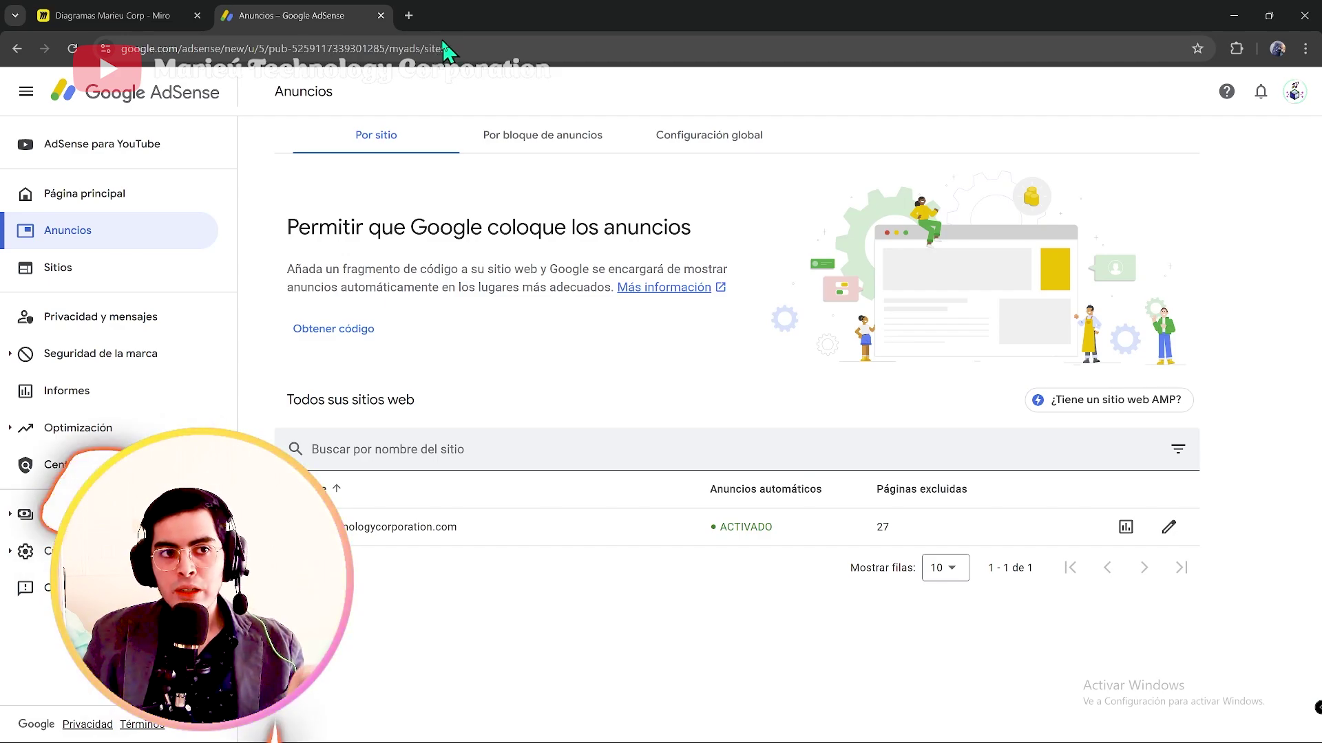
Step: Open marieutechnologycorporation.com/precios/precios-redactor-de-blog in a separate tab, check the pricing plans for ads, and close it
left_click(408, 15)
type("marieutechnologycorporation.com/precios/precios-redactor-de-blog")
key("Return")
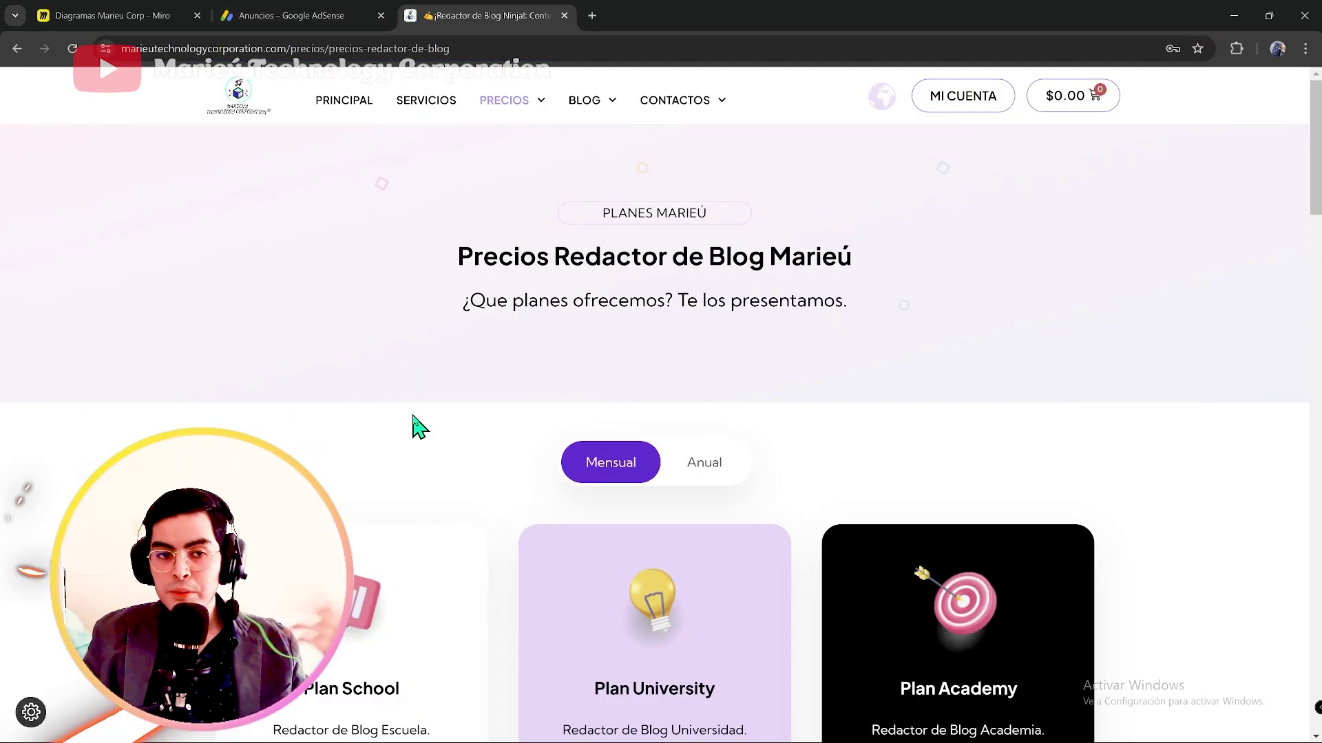
scroll(561, 323, "down", 6)
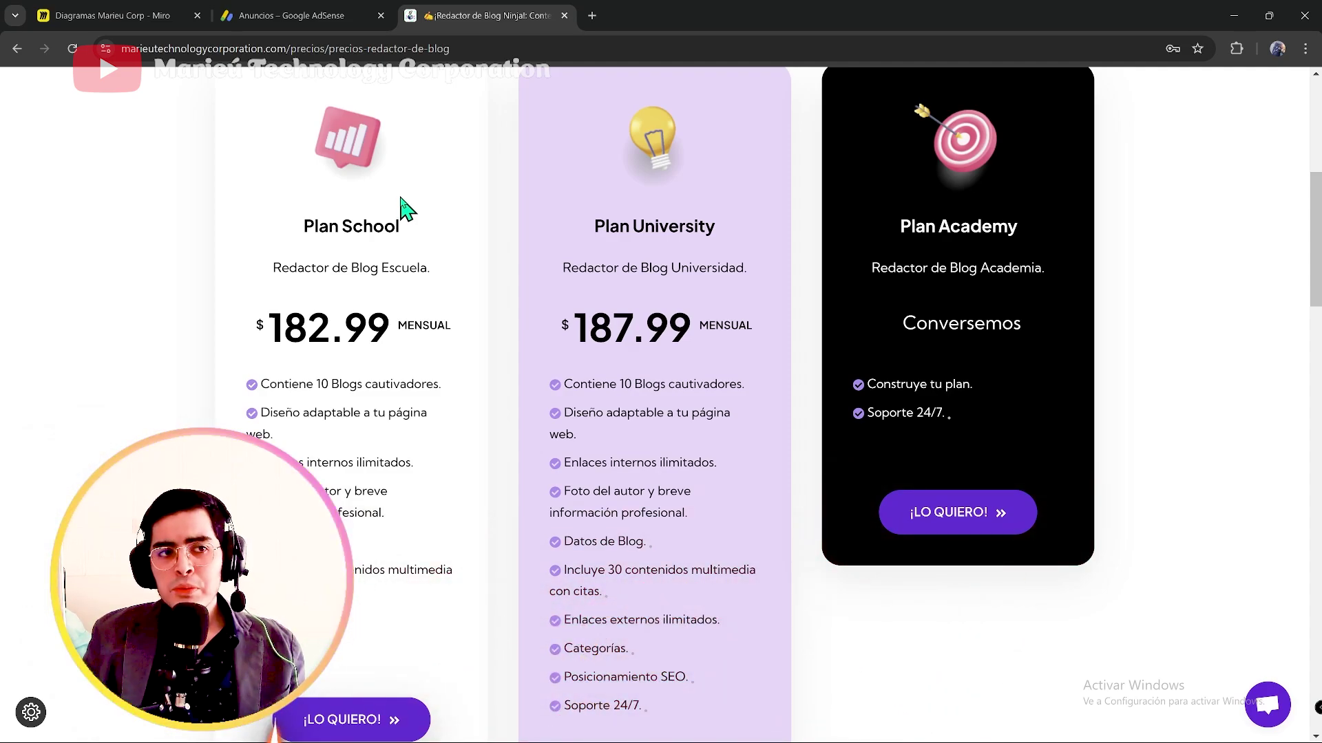
scroll(399, 204, "down", 1)
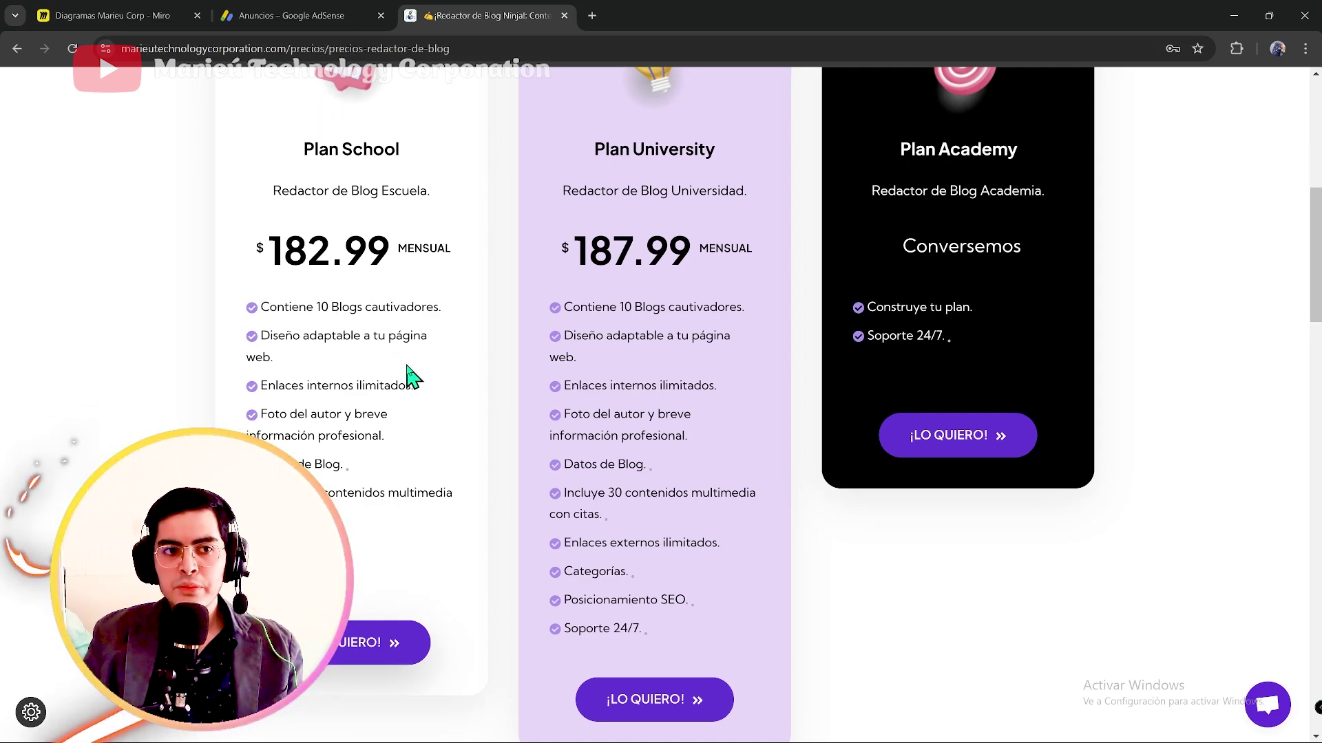
key("ctrl+w")
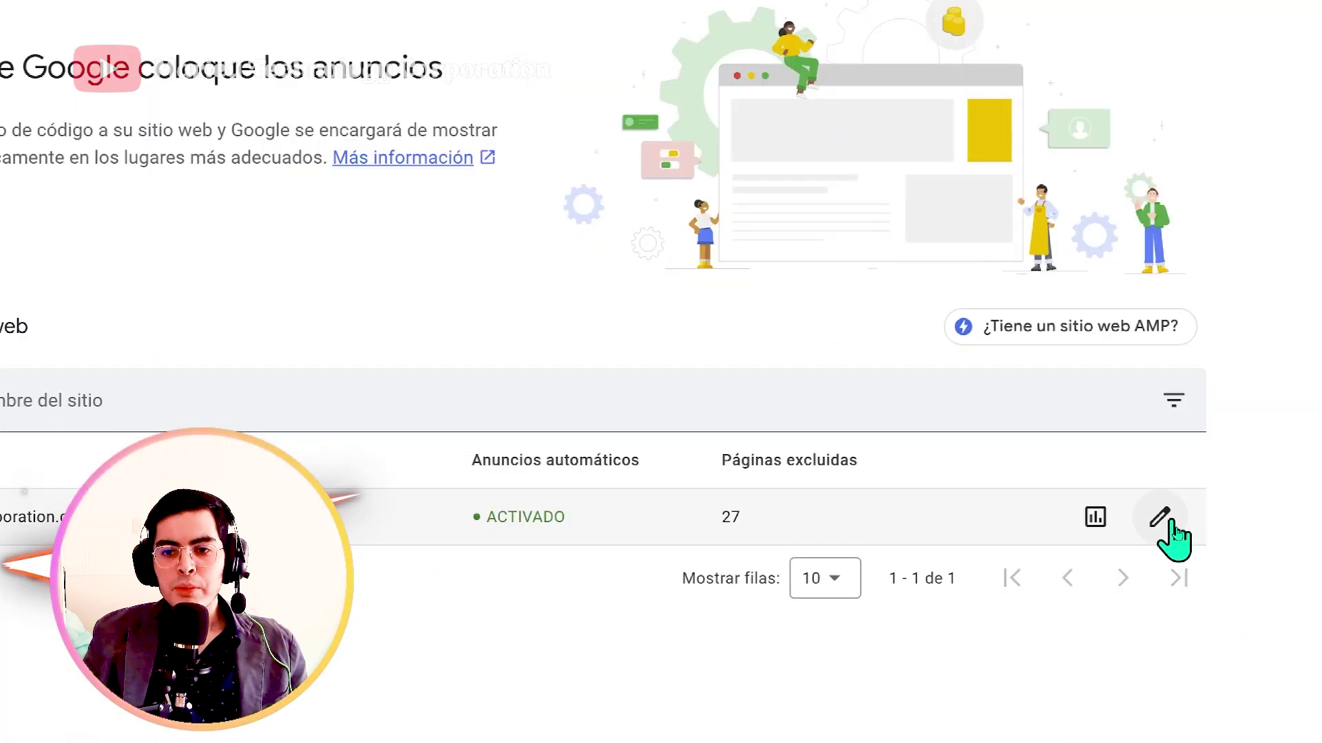
Step: Open the ad settings of the marieutechnologycorporation.com site and go through its list of excluded pages
left_click(1166, 521)
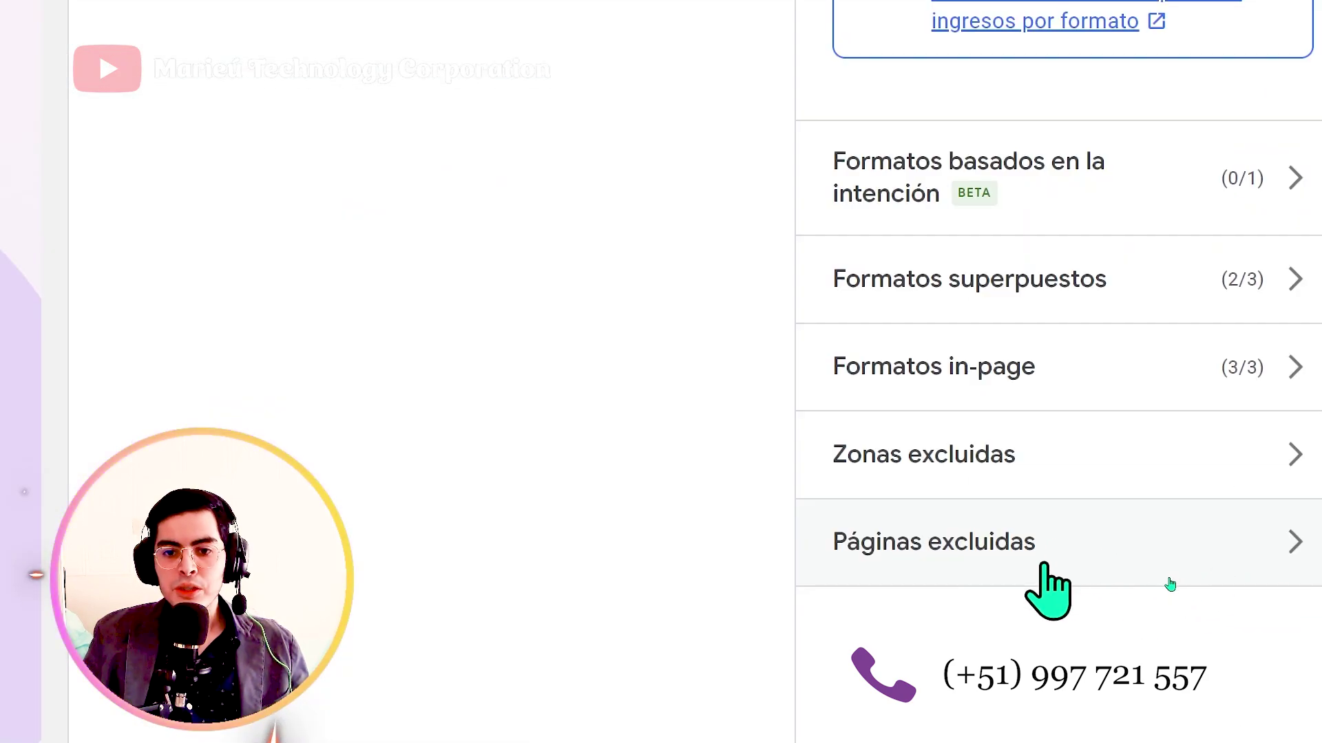
left_click(1190, 572)
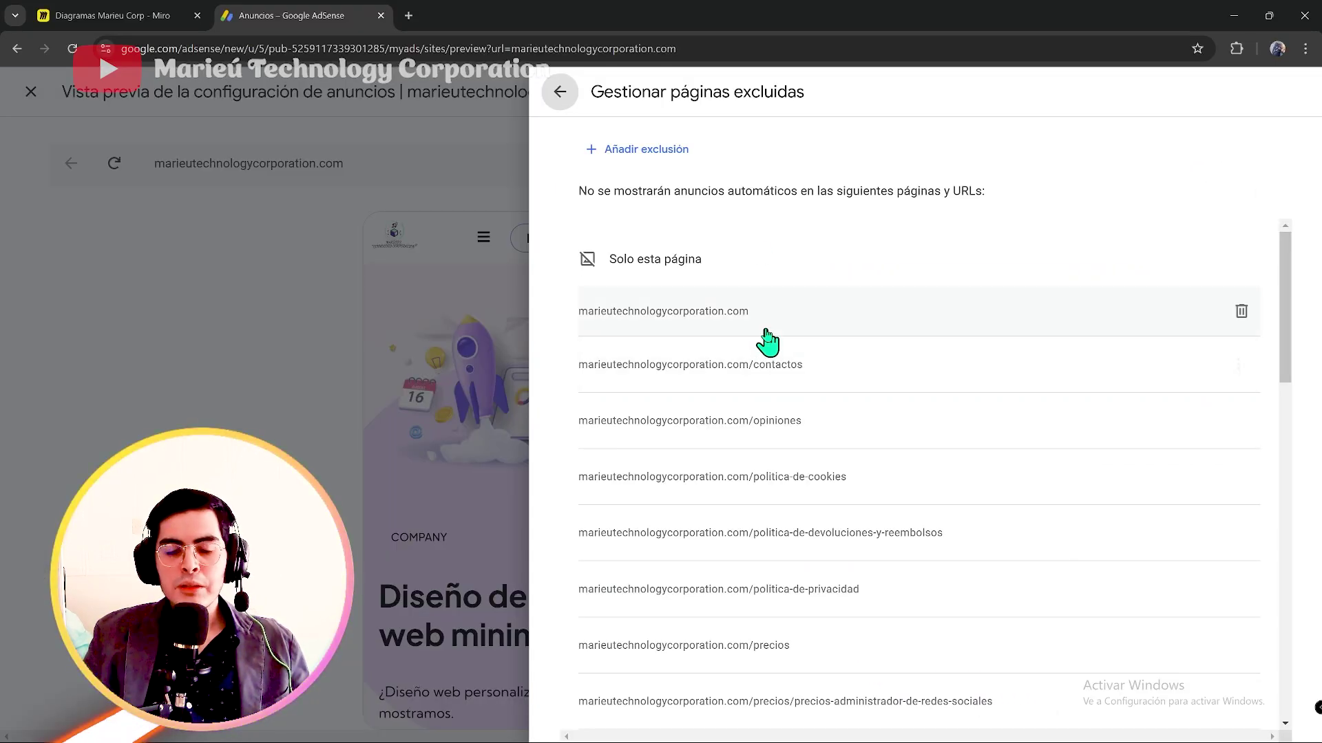
scroll(155, 97, "down", 1)
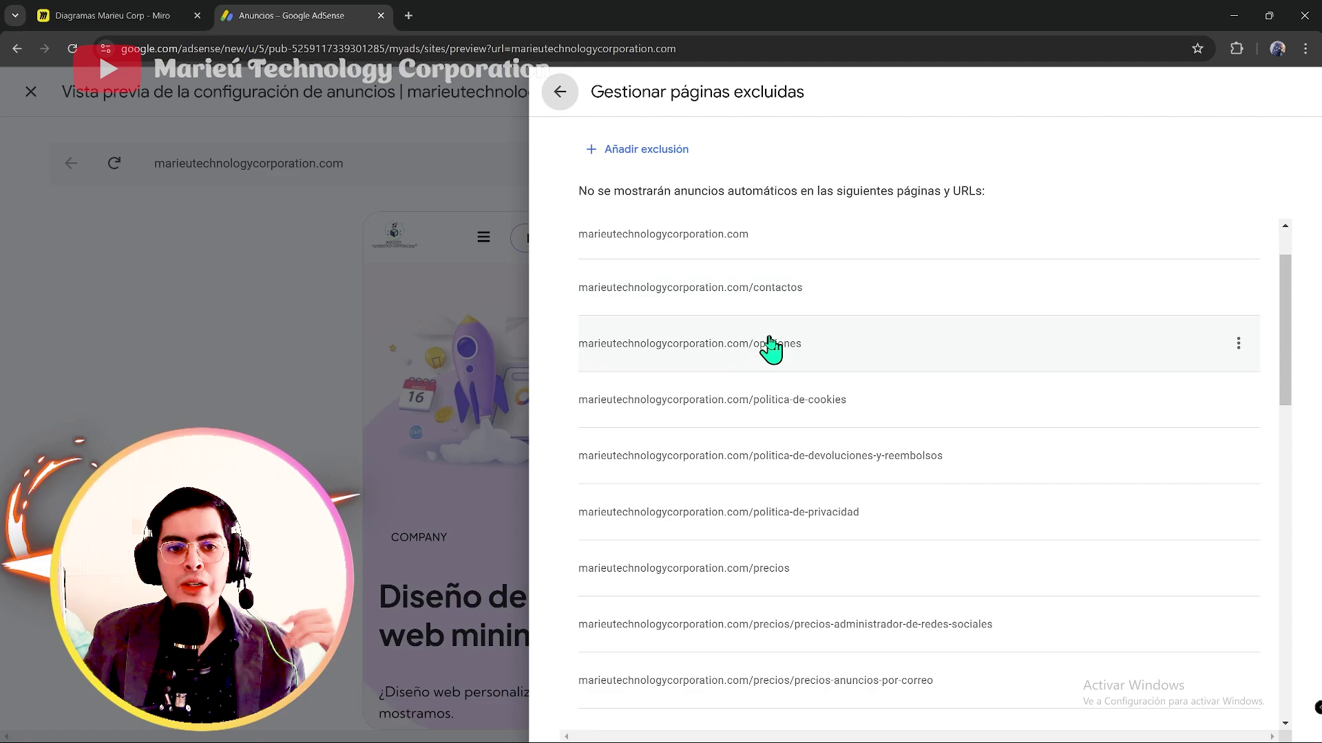
scroll(719, 270, "down", 1)
scroll(709, 276, "up", 2)
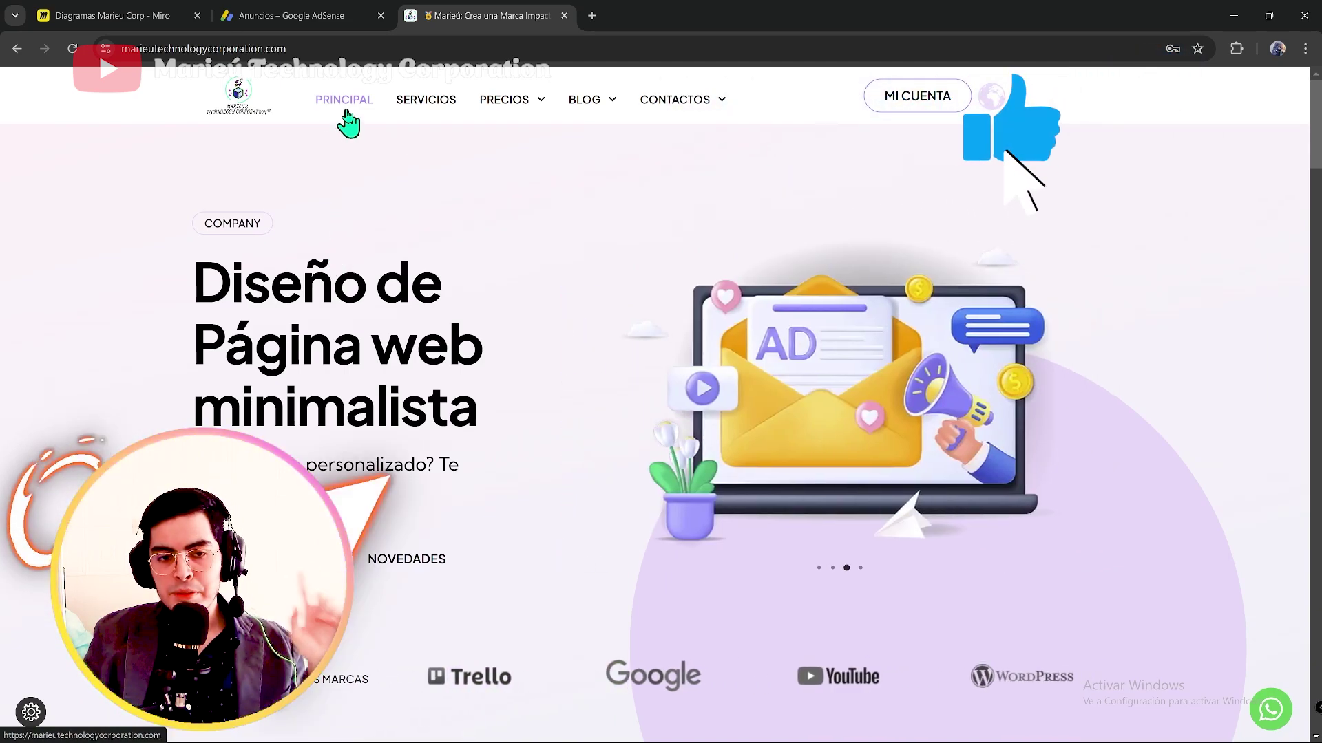
Step: Examine the website's home and services pages and its Contactos and Precios submenus as candidates for ad exclusion
scroll(394, 206, "down", 2)
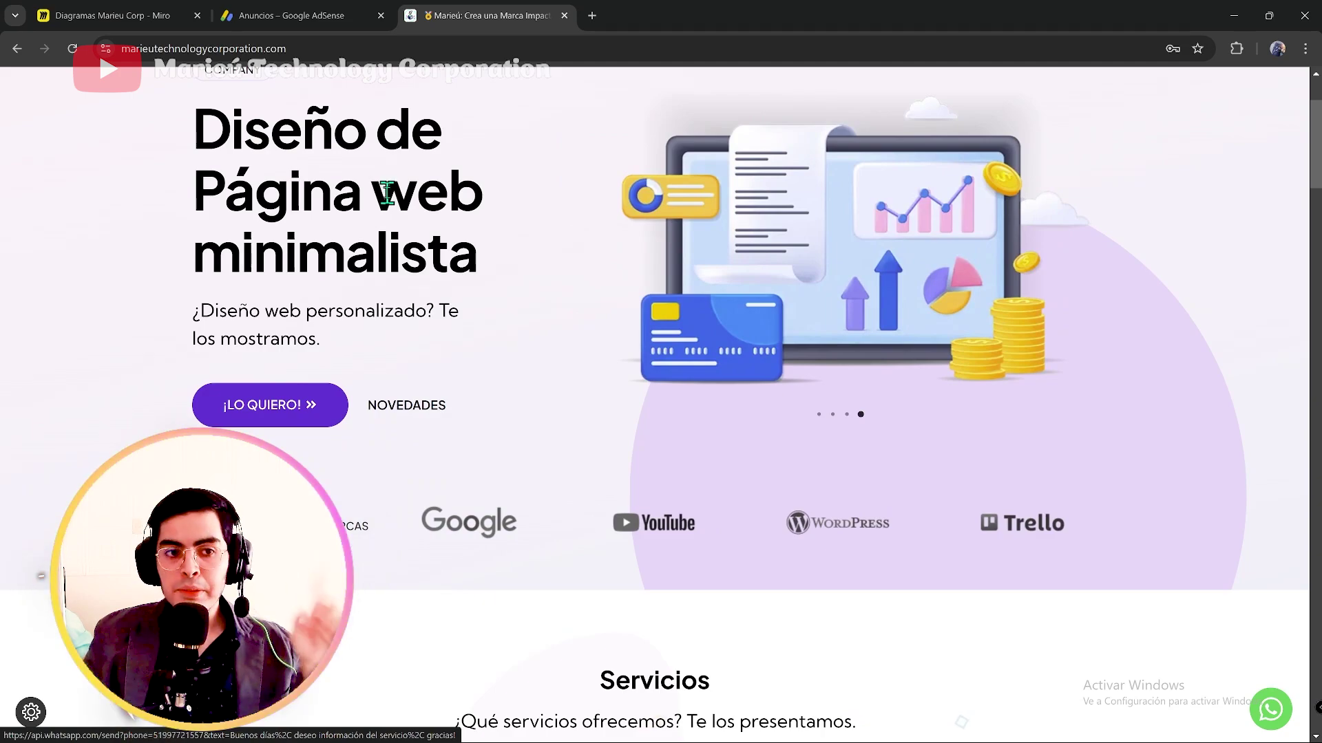
scroll(388, 197, "down", 5)
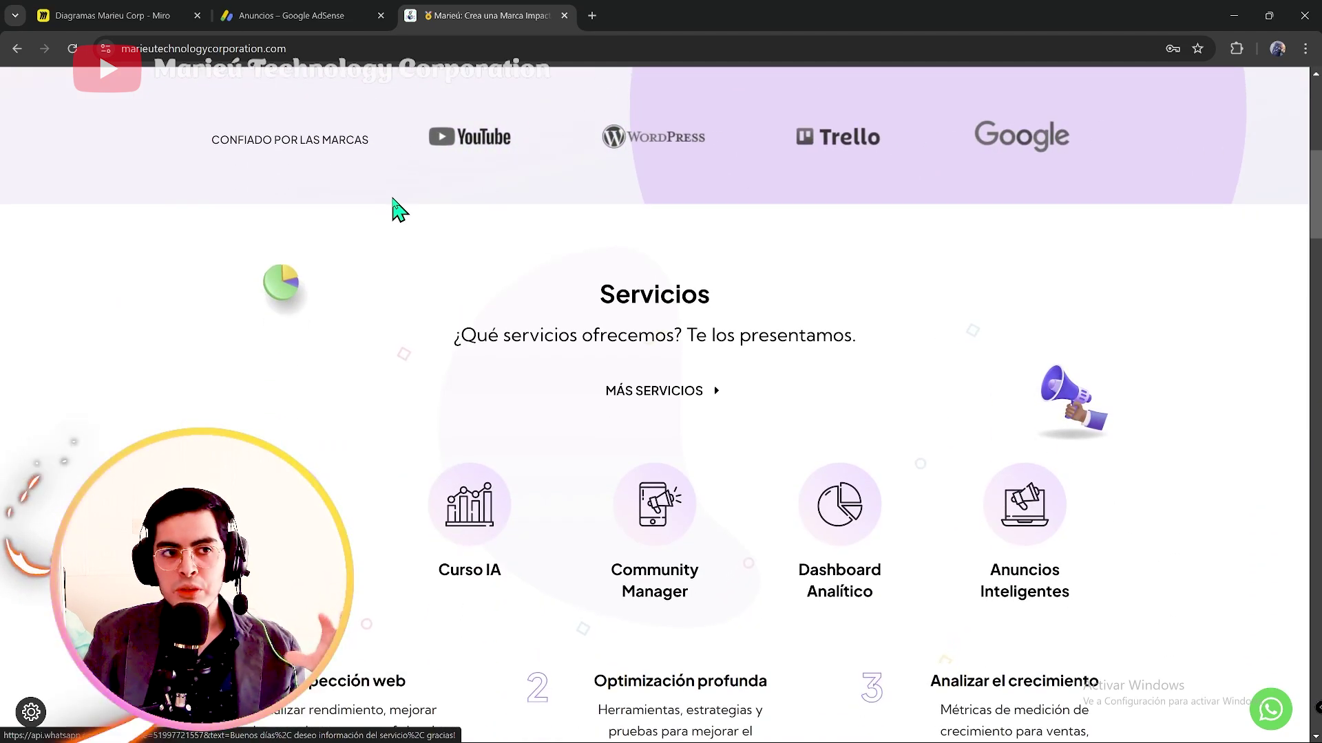
scroll(421, 310, "up", 7)
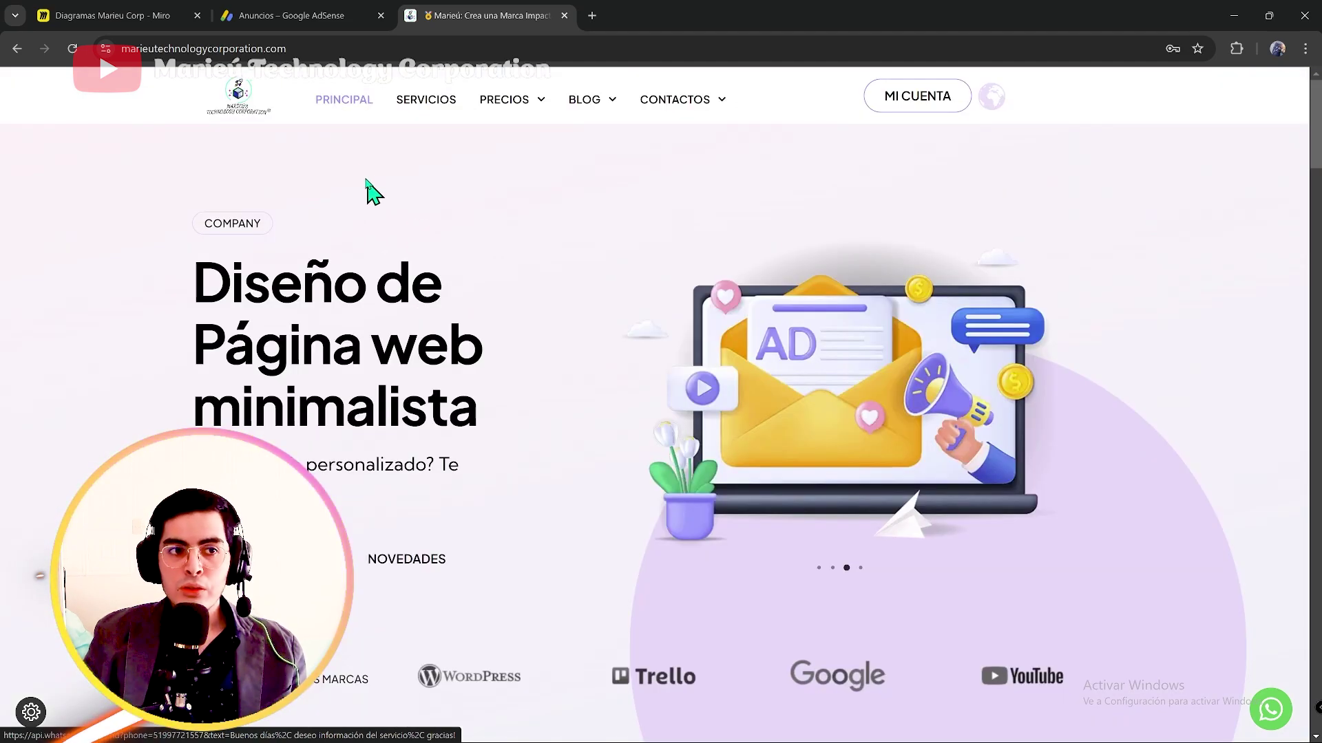
left_click(418, 112)
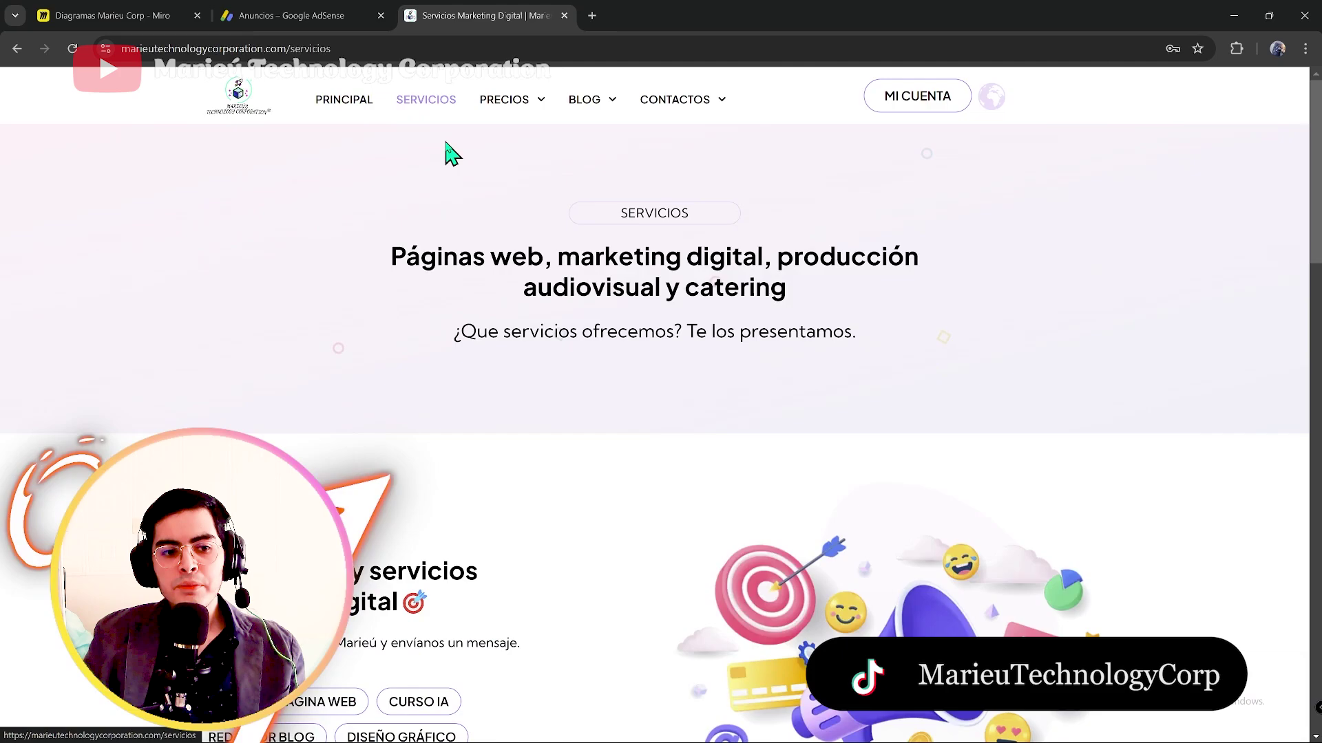
scroll(454, 179, "down", 4)
scroll(482, 193, "up", 4)
mouse_move(676, 103)
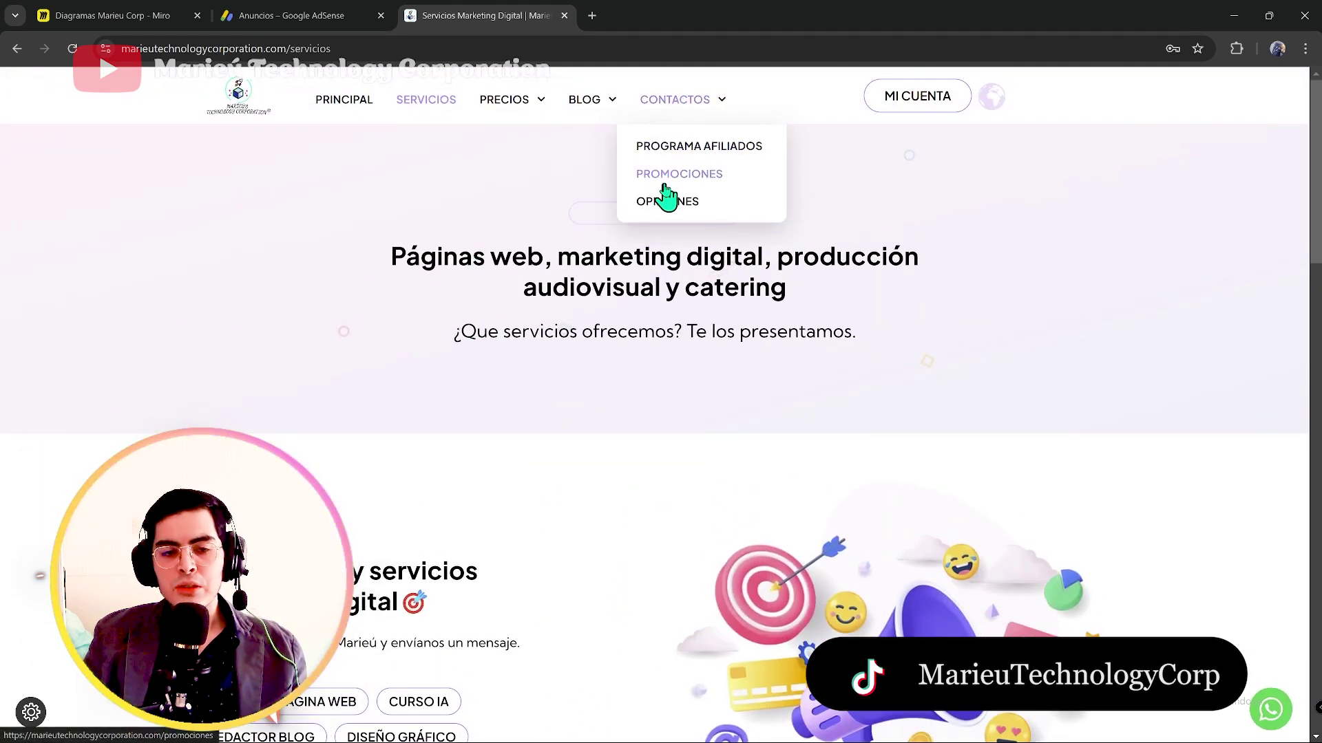
mouse_move(515, 104)
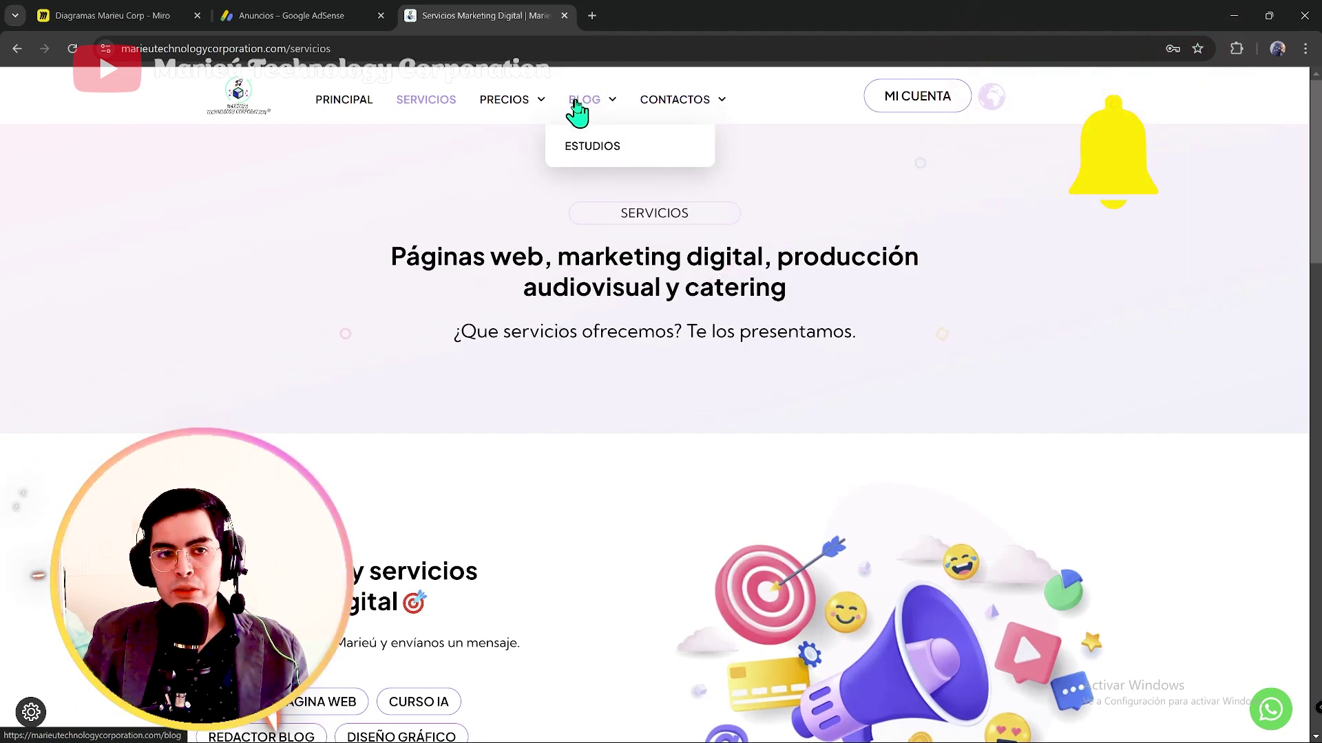
Step: Open the website's blog page and examine where automatic ads appear among the articles
left_click(576, 105)
scroll(365, 206, "down", 5)
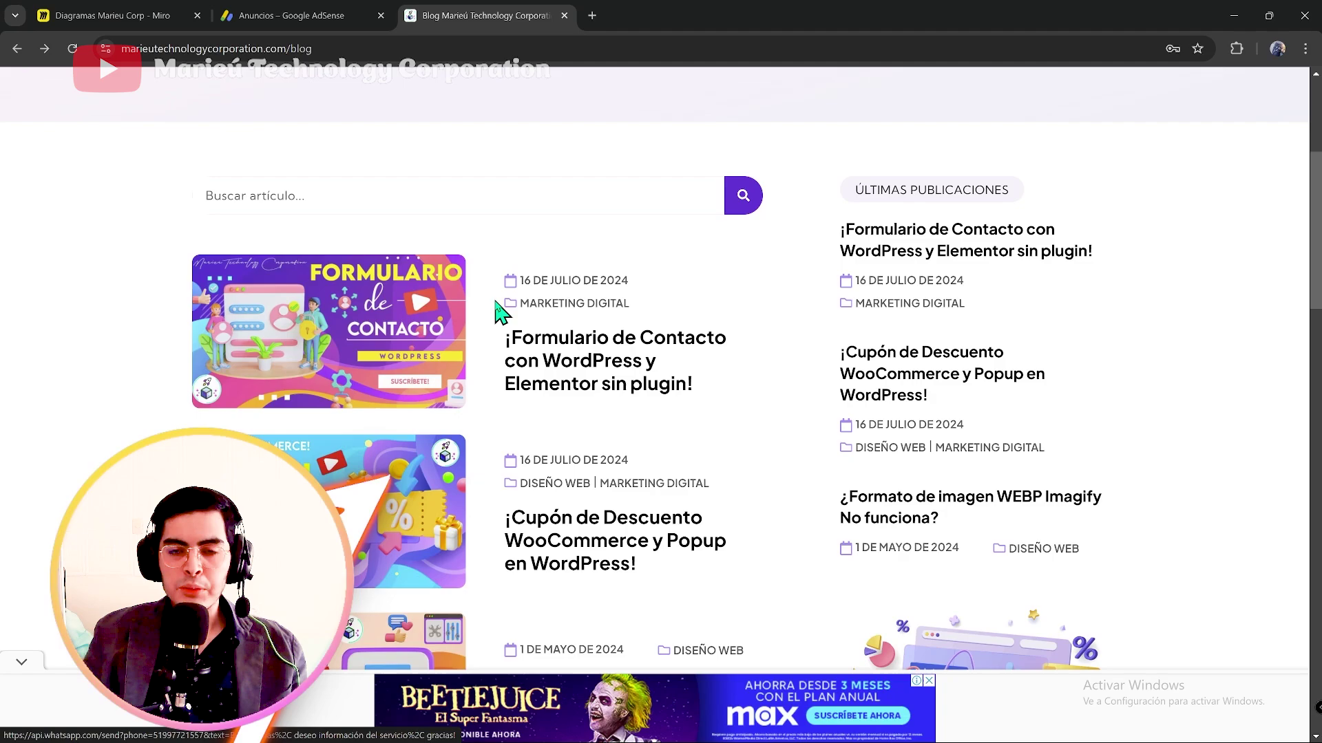
scroll(497, 300, "down", 4)
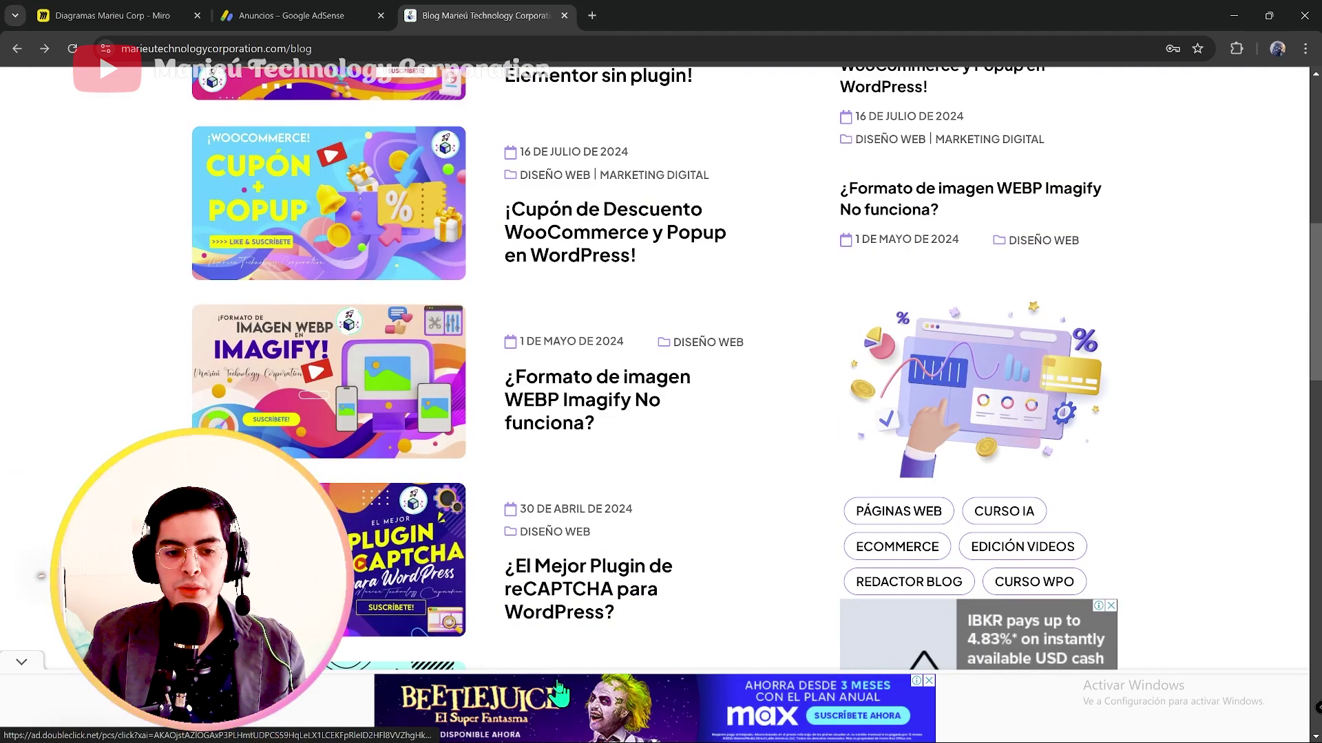
scroll(559, 692, "down", 5)
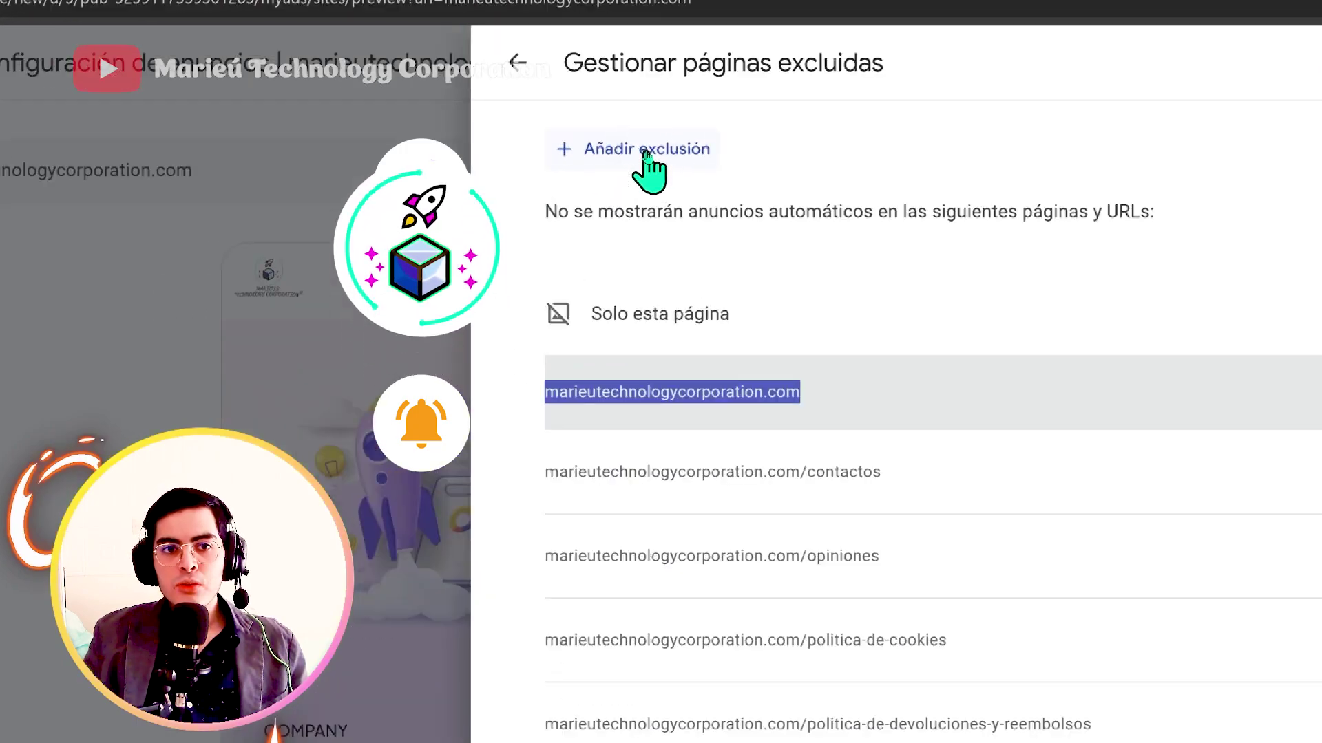
left_click(640, 153)
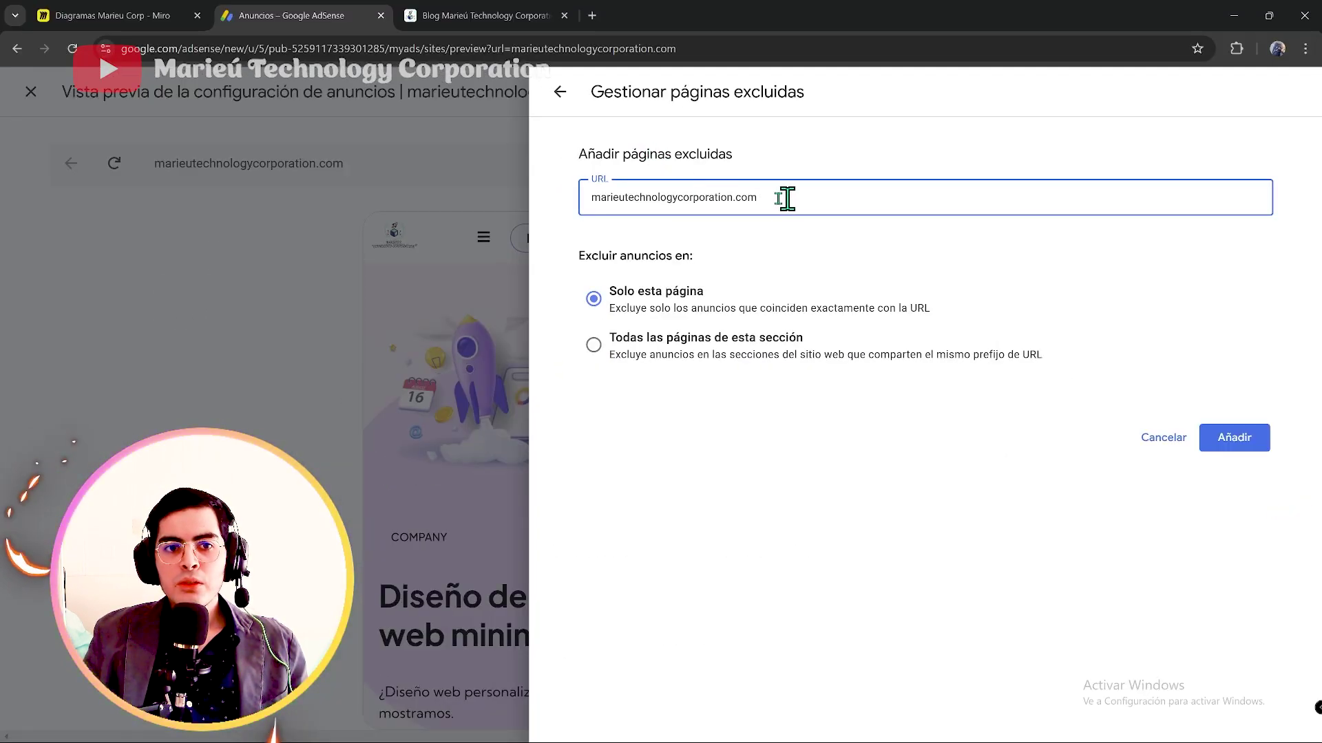
left_click_drag(786, 199, 576, 212)
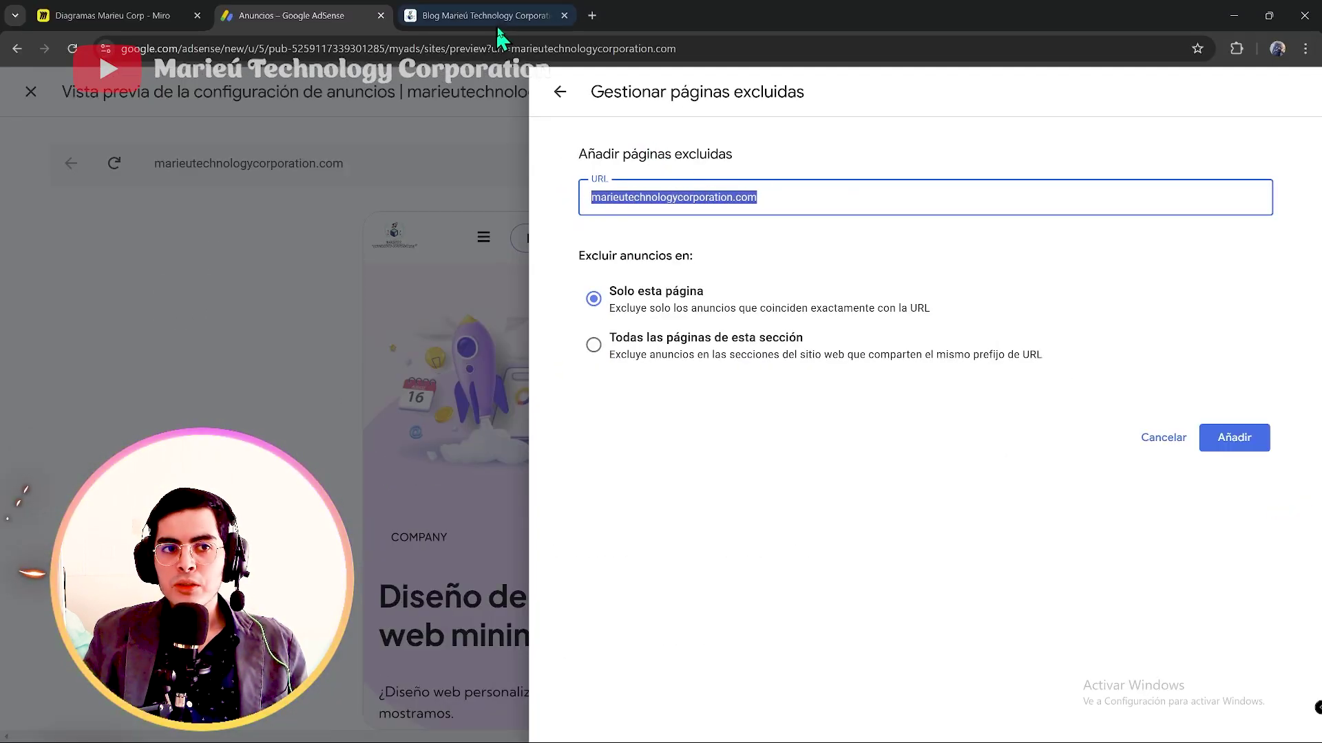
left_click(475, 15)
scroll(221, 183, "up", 15)
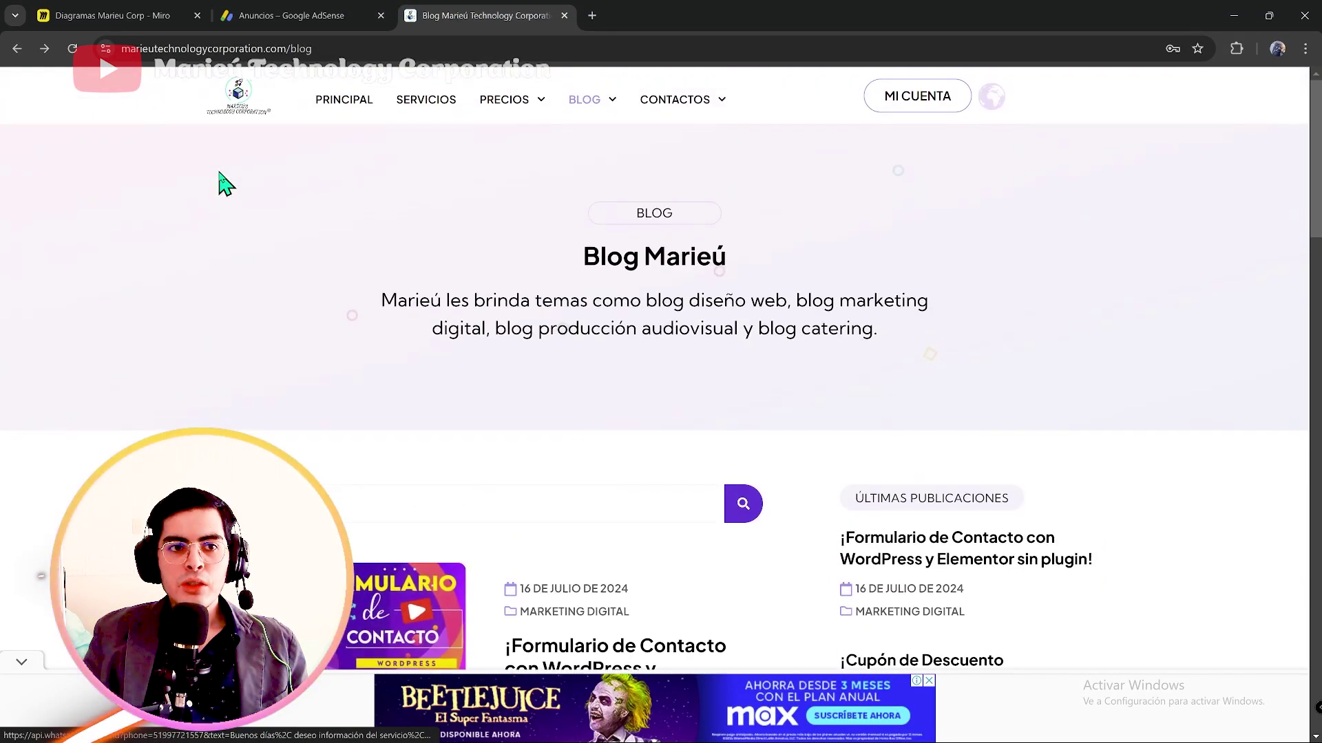
left_click(410, 102)
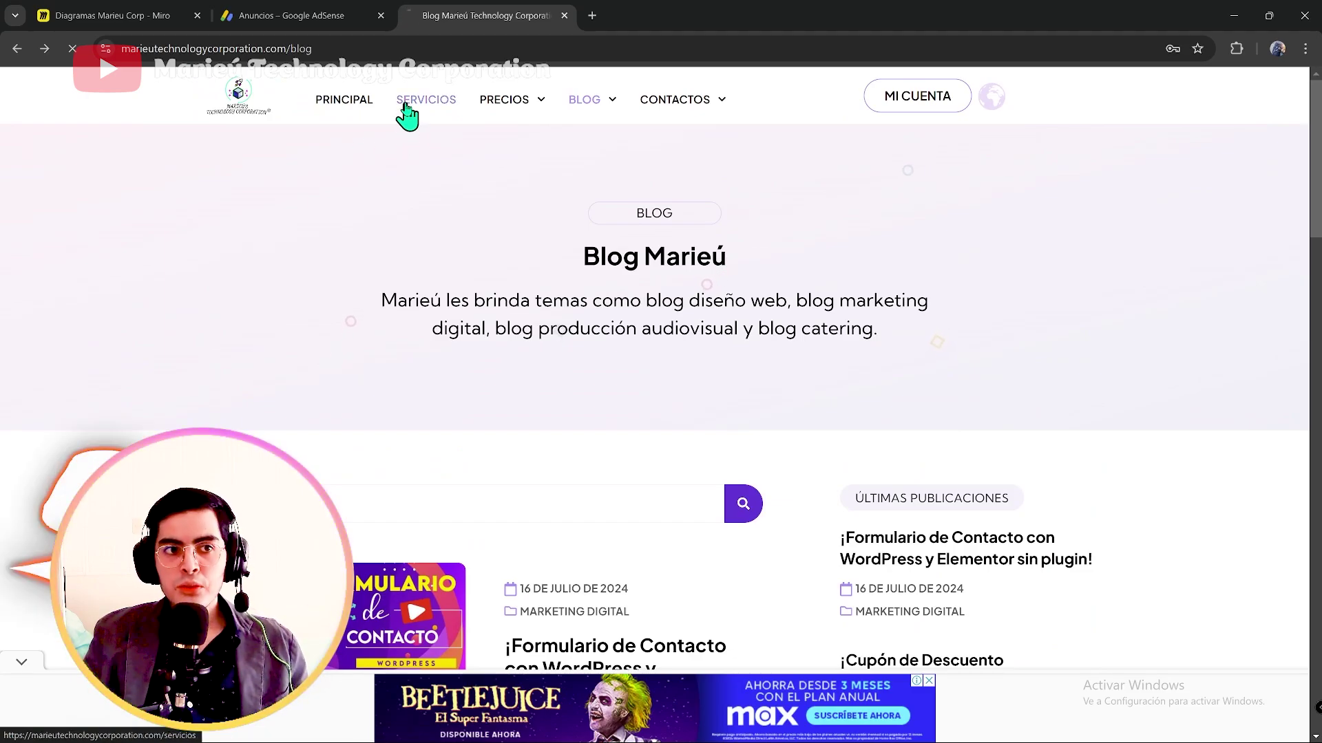
left_click(189, 57)
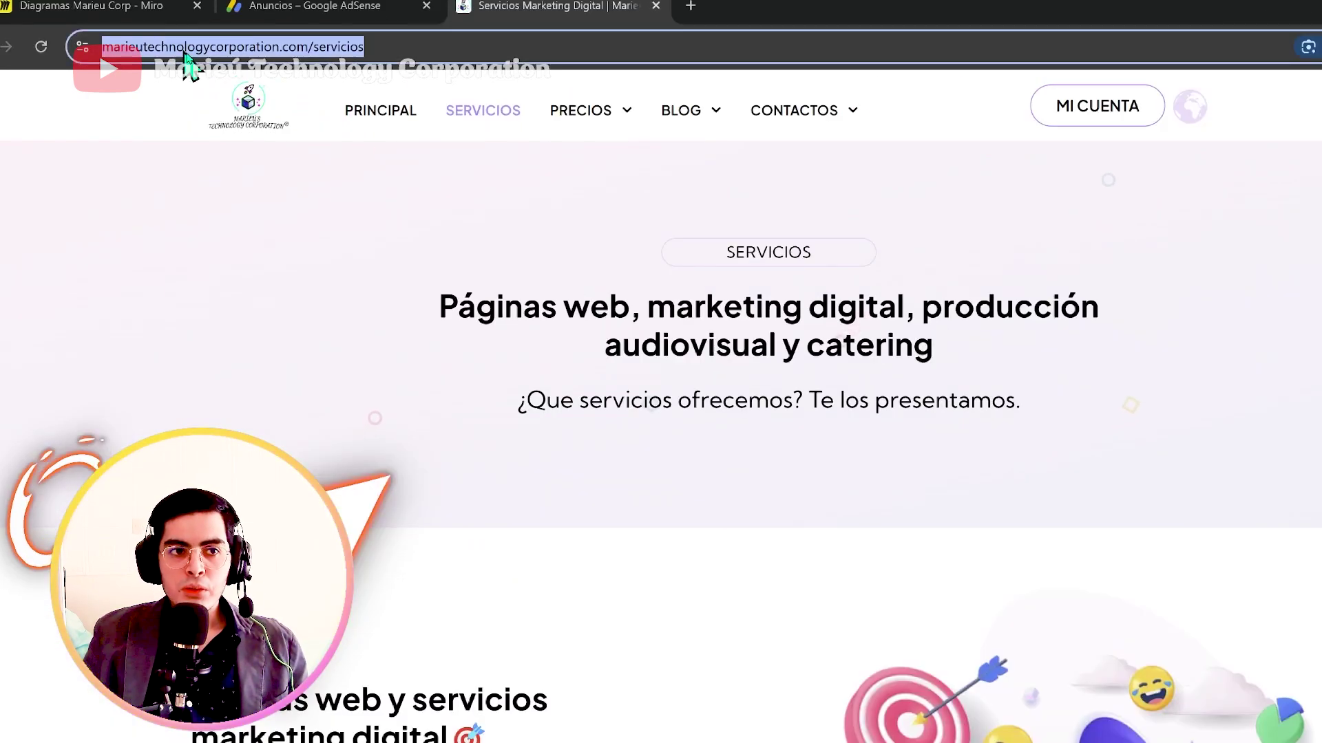
key("ctrl+c")
left_click(310, 7)
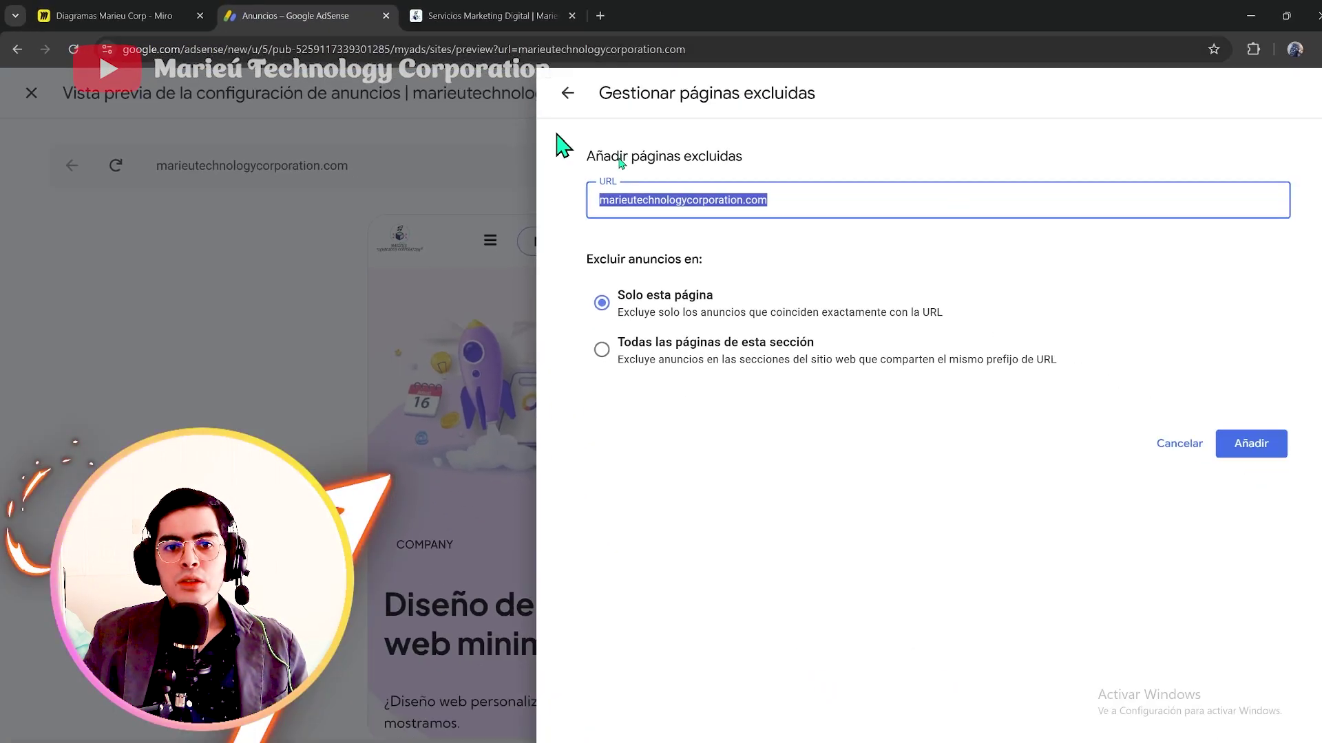
key("ctrl+v")
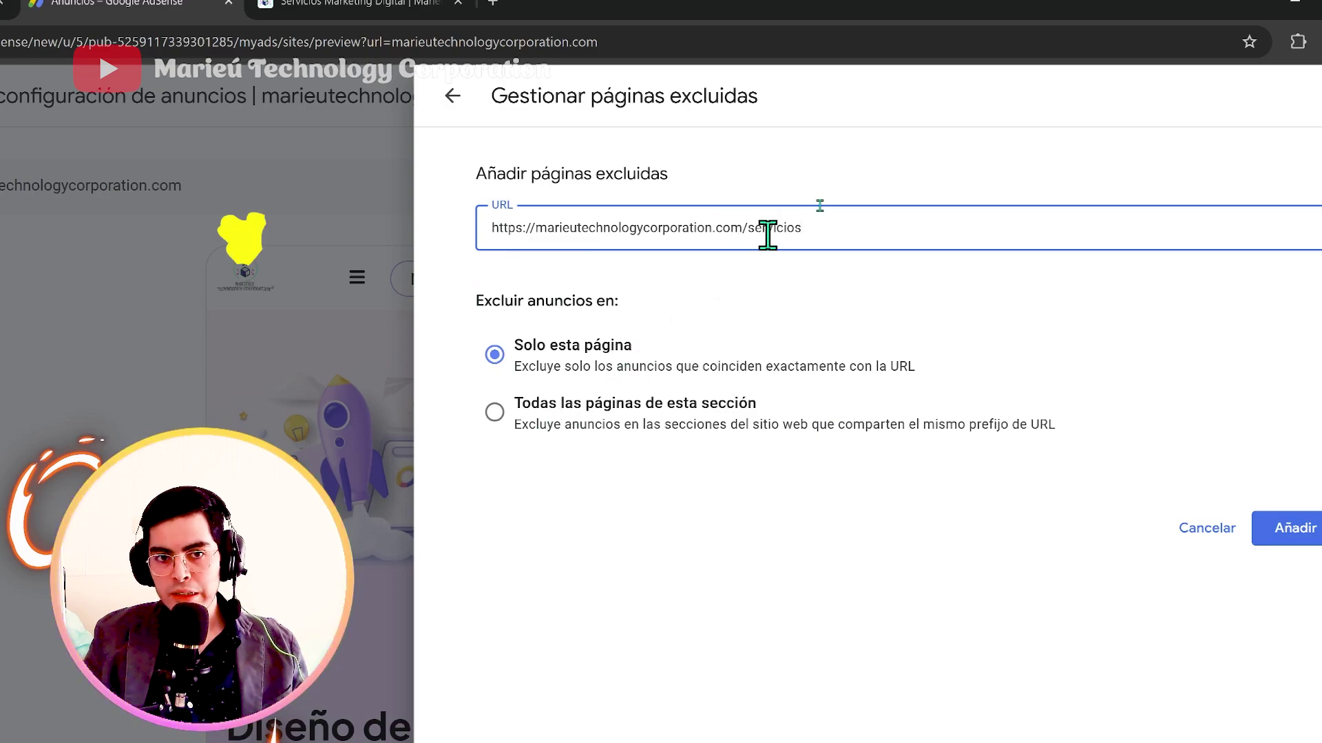
Step: Open the website's Página Web pricing page, examine the path in its address, and return to the AdSense exclusion form
left_click_drag(802, 227, 490, 227)
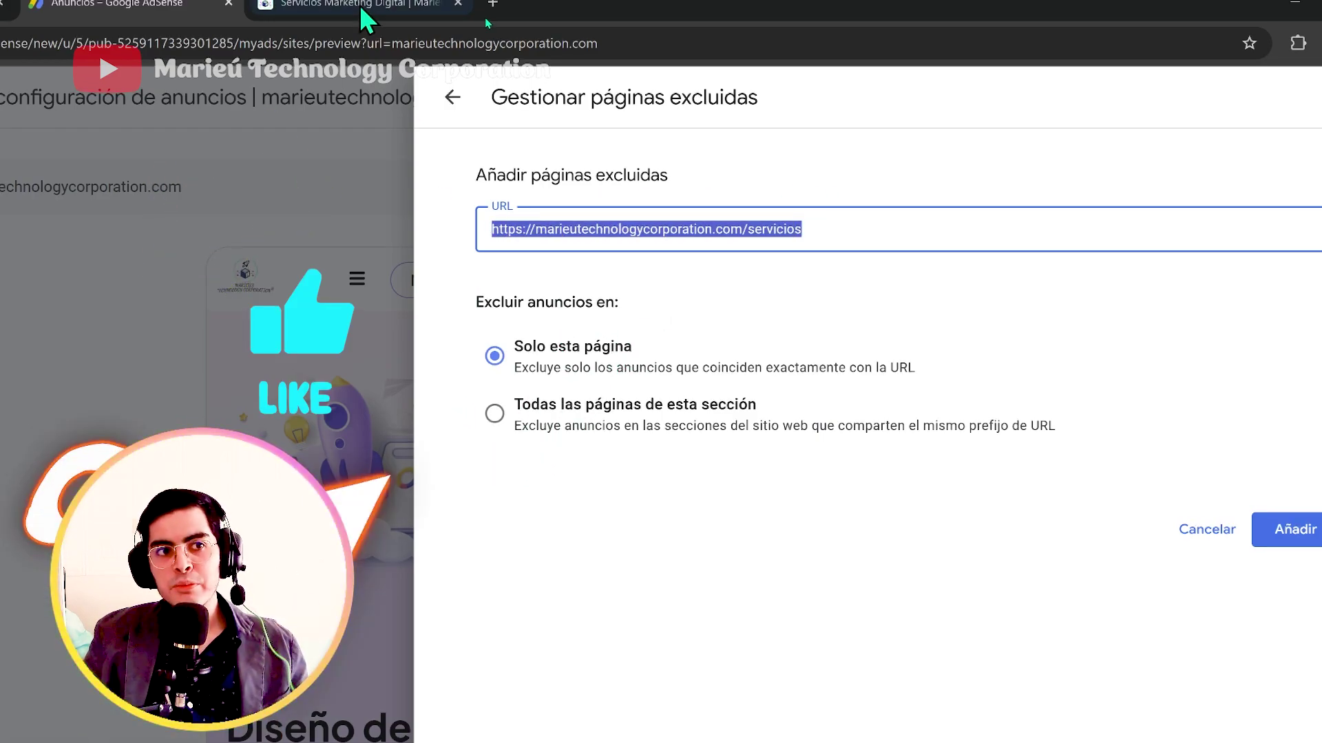
left_click(358, 4)
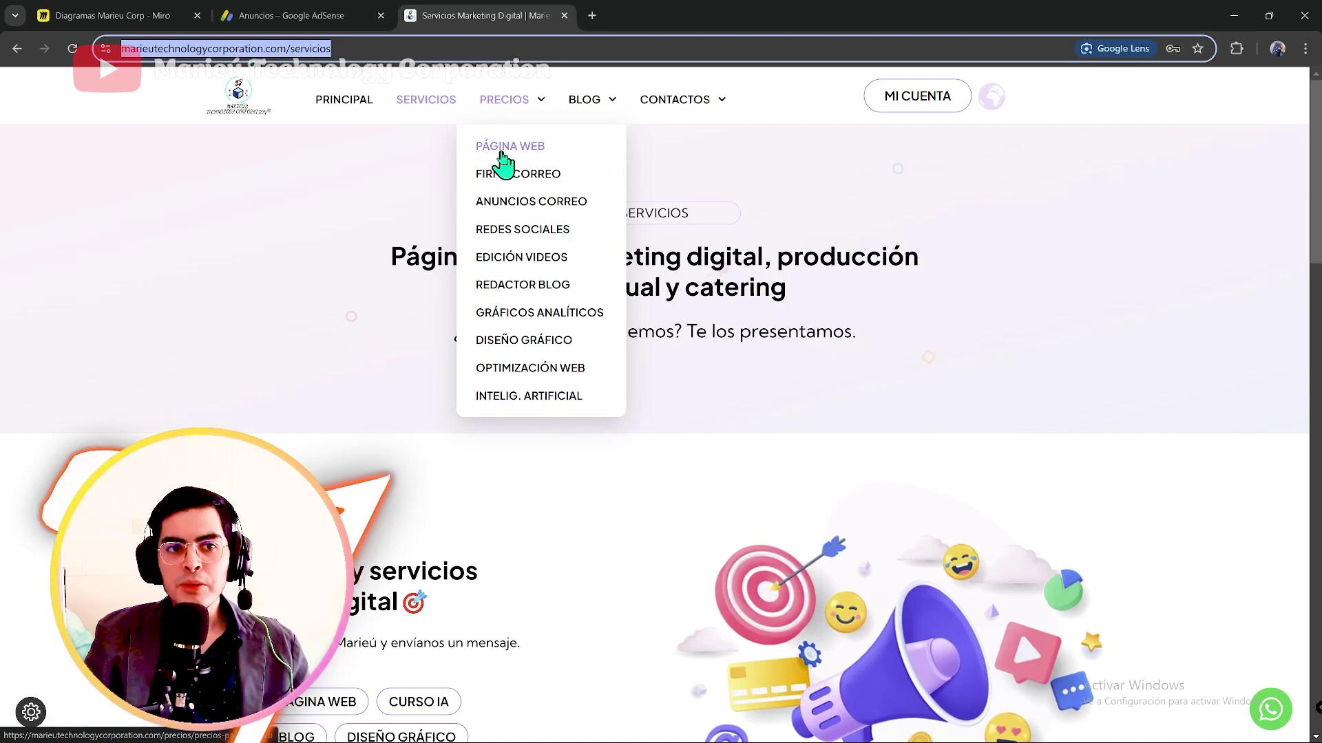
left_click(502, 148)
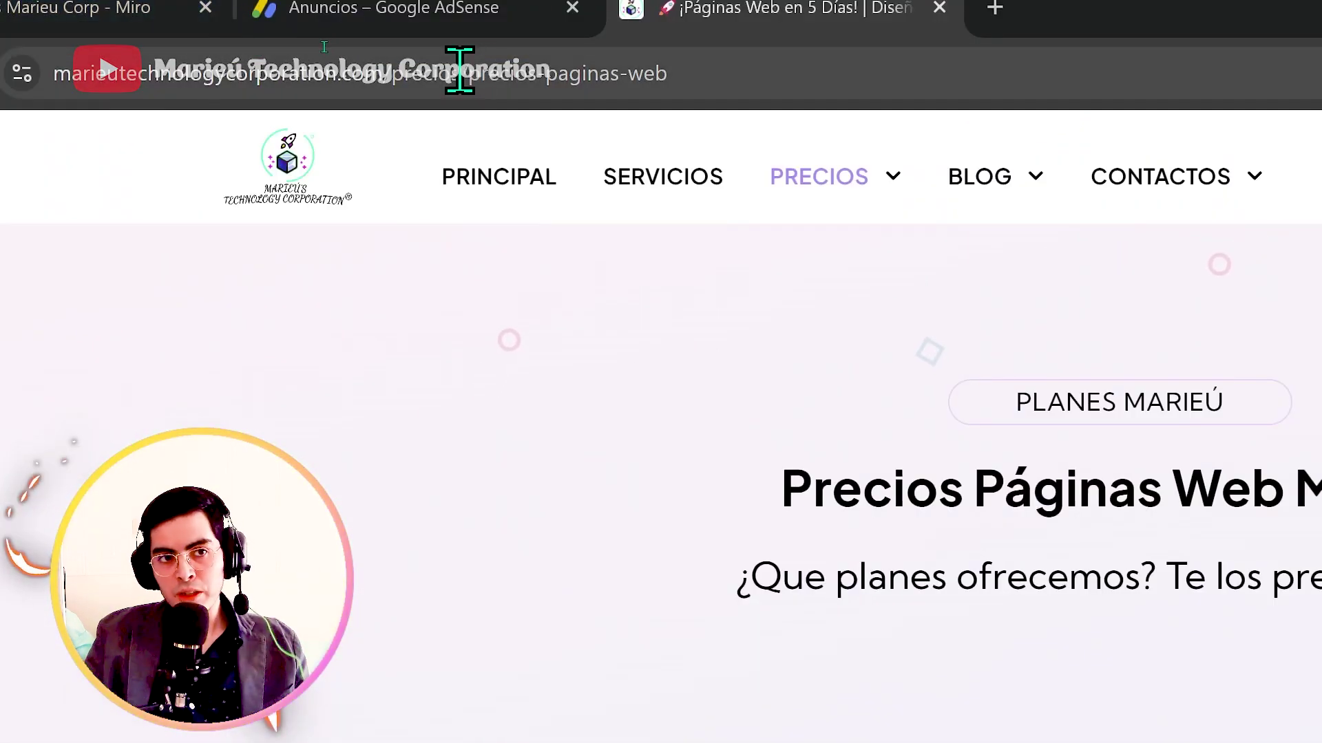
left_click_drag(118, 73, 841, 89)
left_click(535, 73)
key("shift+End")
left_click(446, 20)
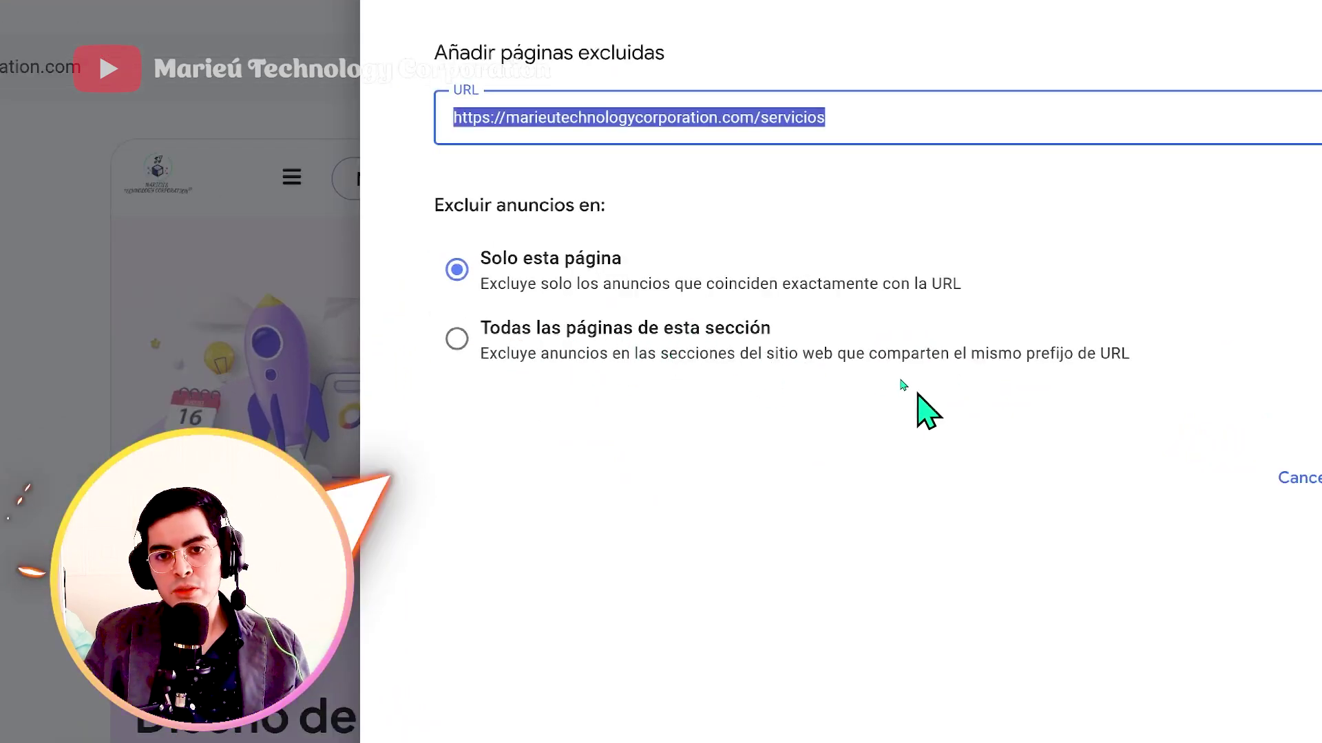
Step: Try precios as the ending of the exclusion URL, and change it back to servicios
left_click_drag(762, 124, 1005, 122)
type("precios")
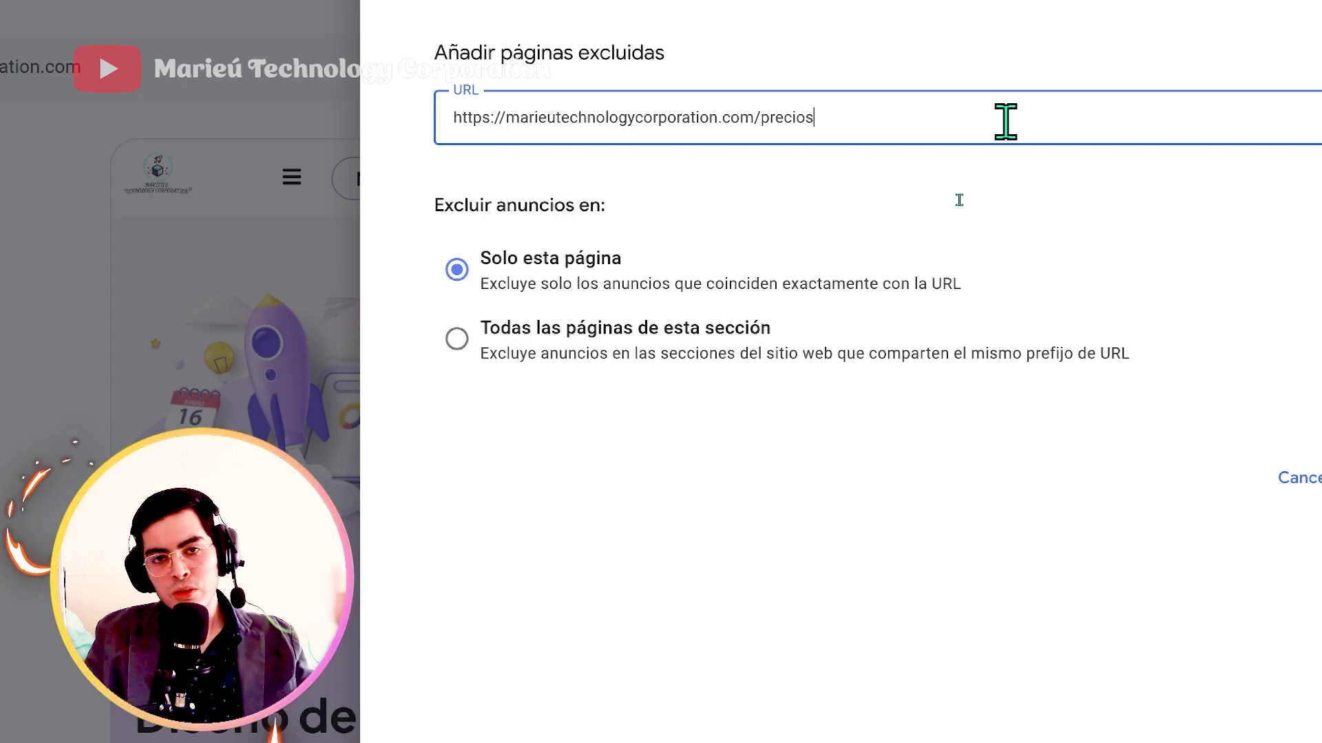
left_click_drag(833, 124, 762, 135)
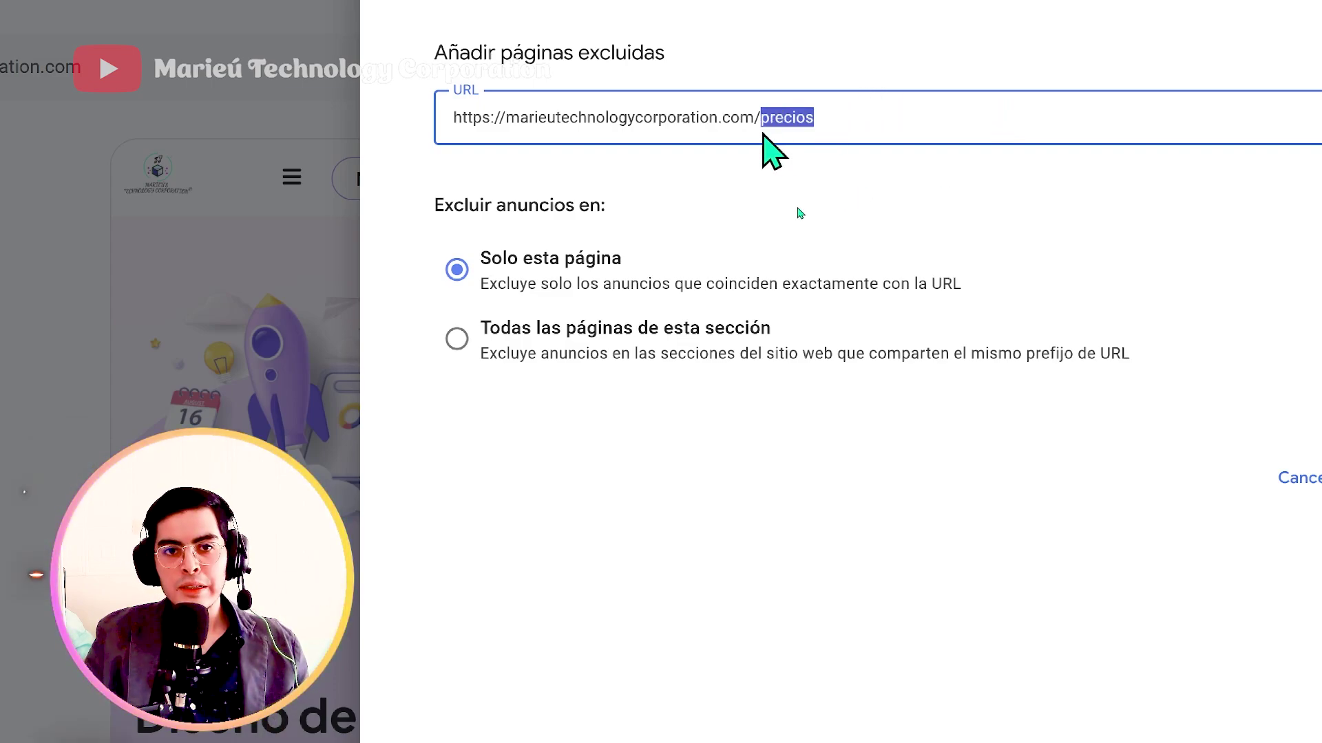
type("servicios")
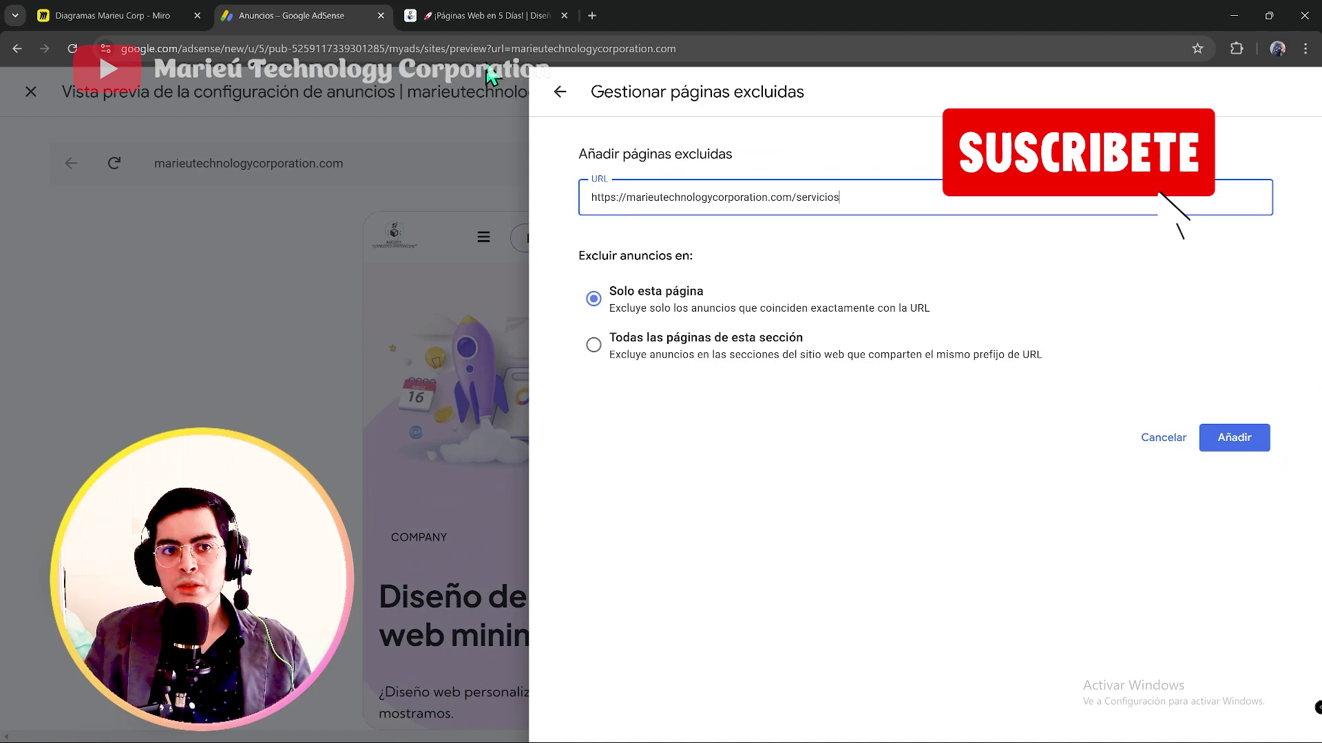
Step: Submit the exclusion for the services page and review the single-page and whole-section entries in the excluded list
key("Return")
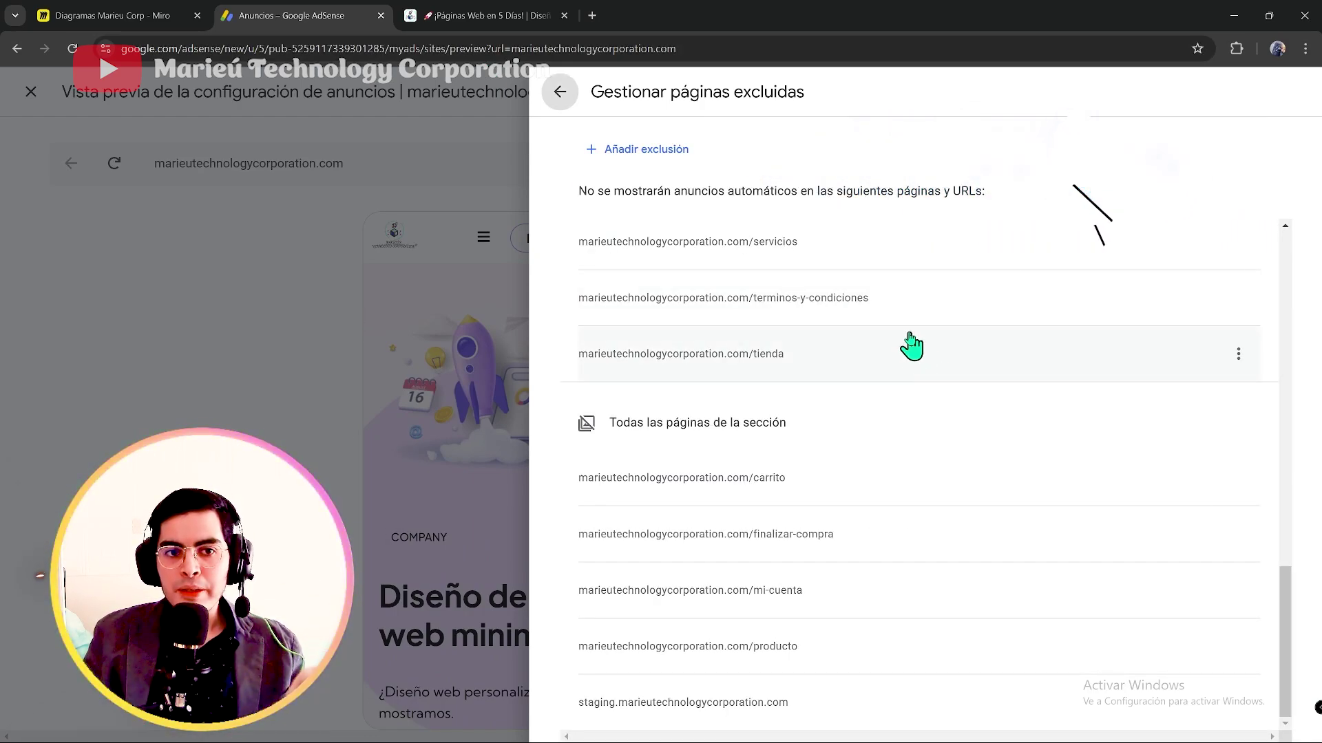
scroll(896, 337, "up", 1)
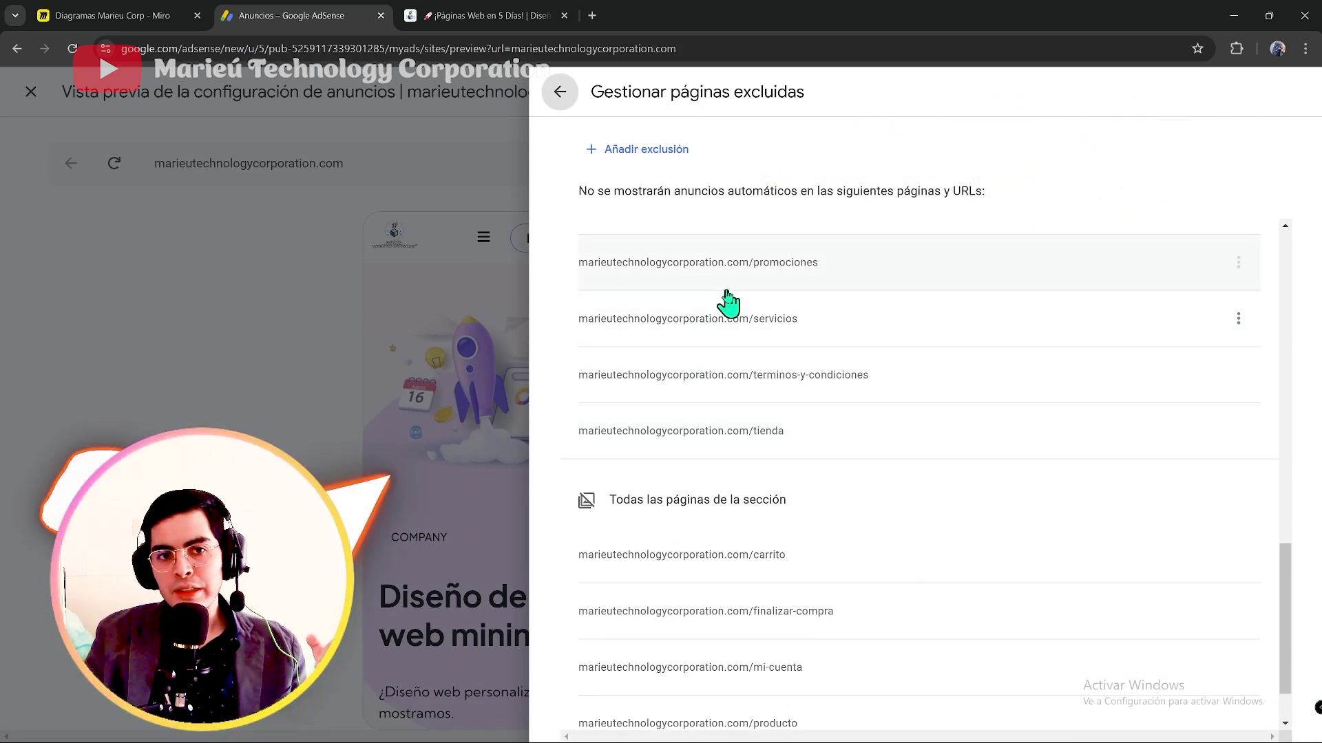
scroll(721, 298, "down", 1)
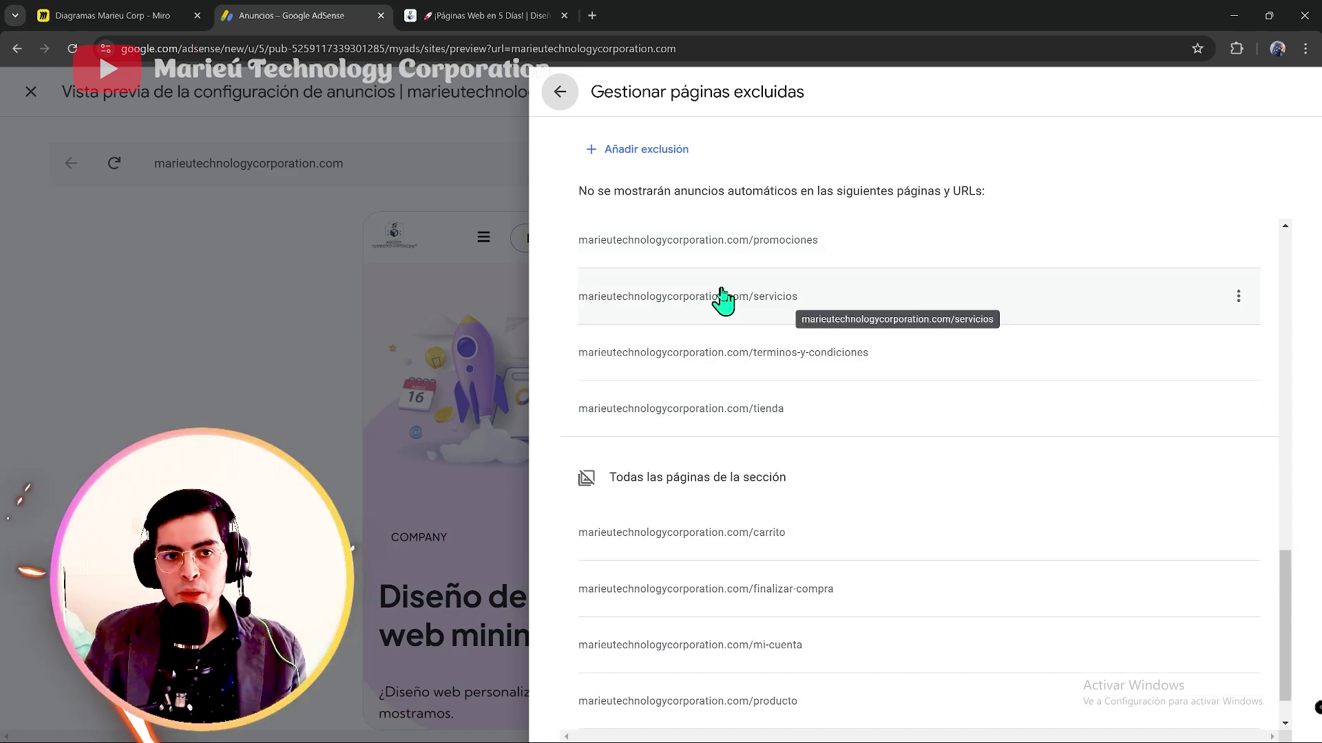
scroll(740, 483, "down", 1)
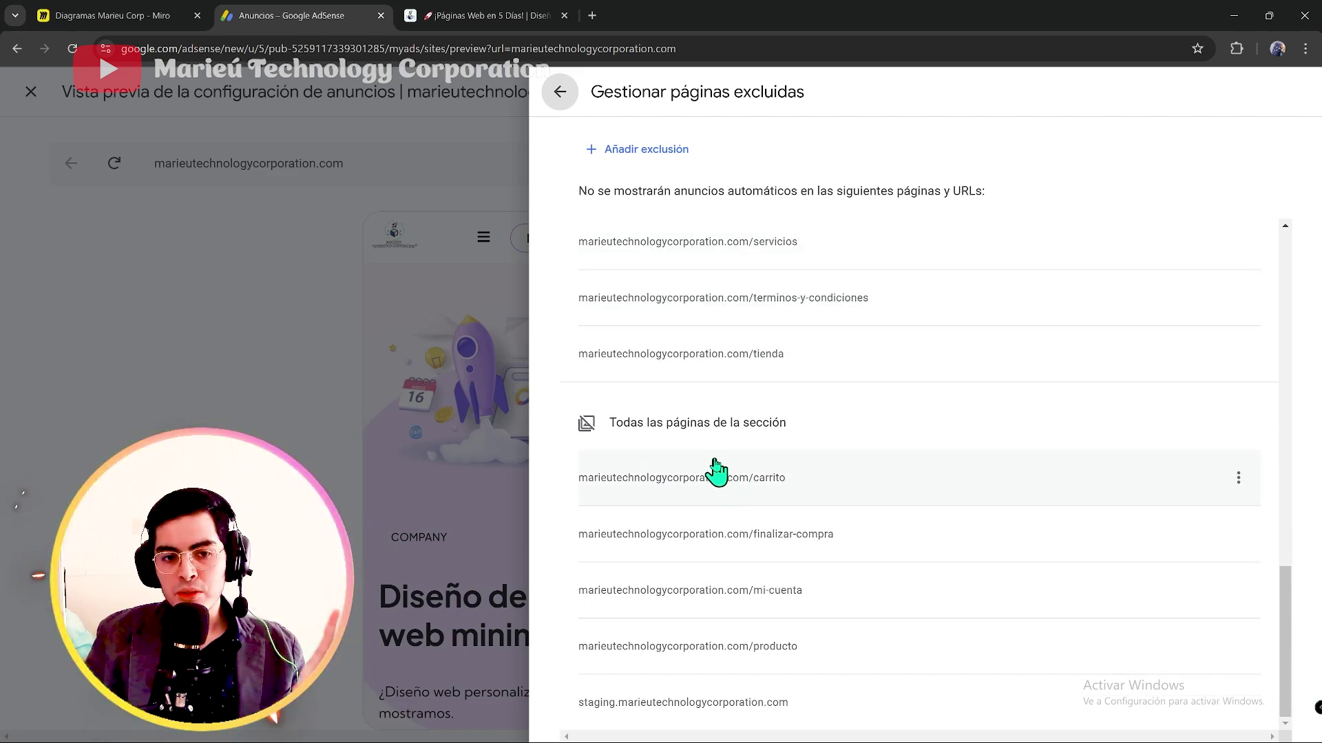
Step: Examine the excluded single pages and the whole-section exclusions, including staging.marieutechnologycorporation.com
scroll(855, 289, "up", 1)
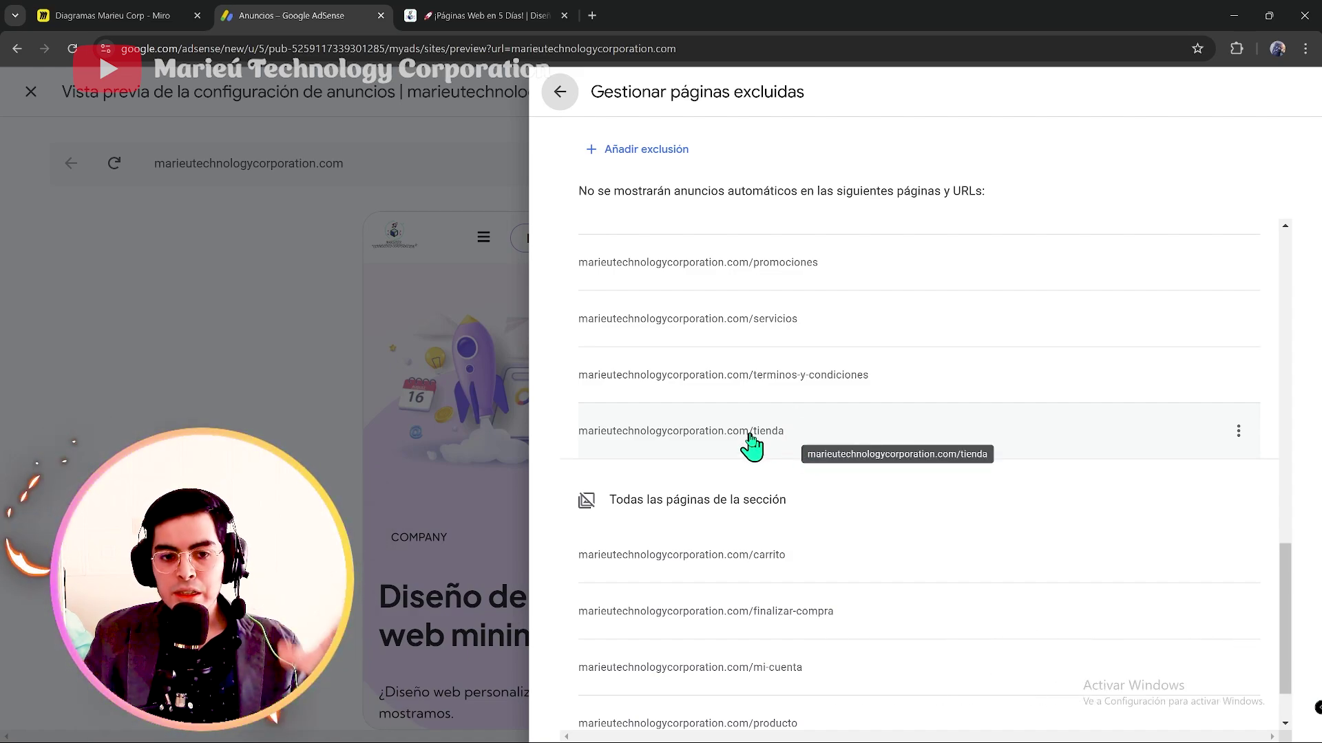
scroll(745, 674, "down", 1)
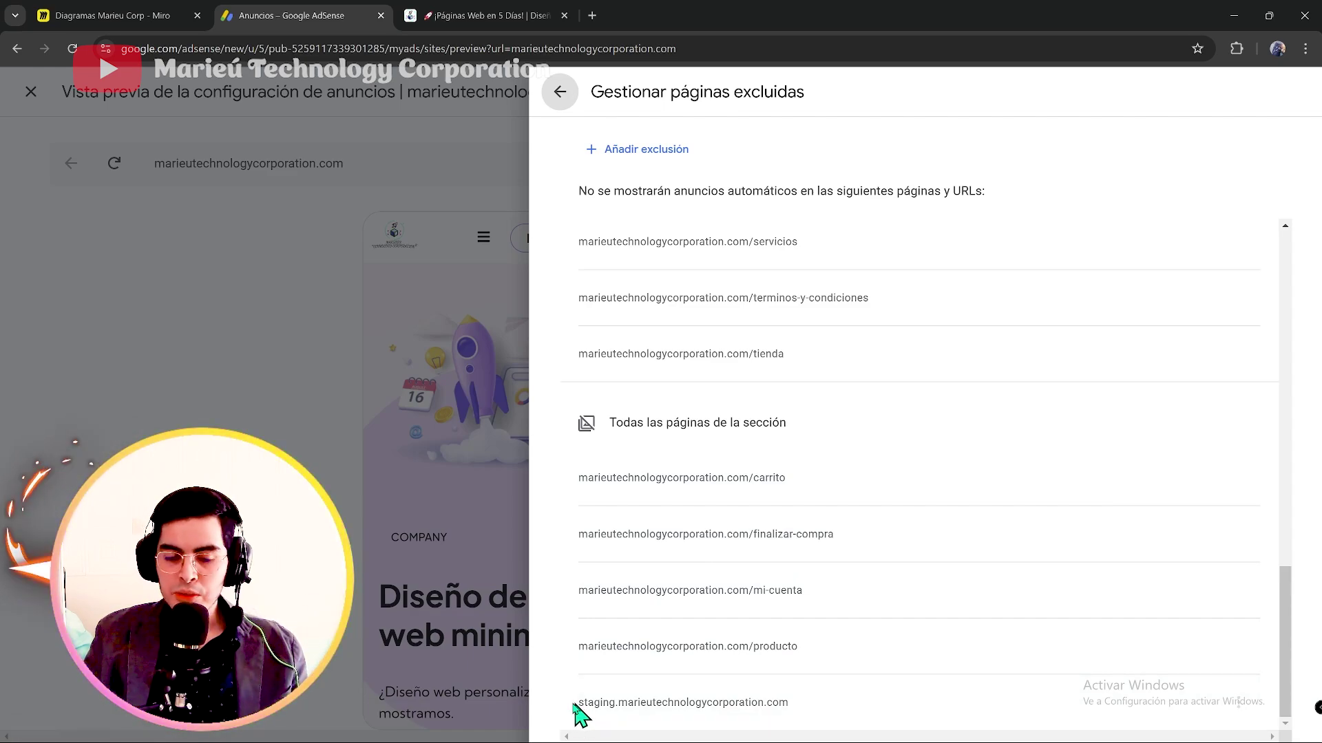
left_click_drag(576, 711, 802, 709)
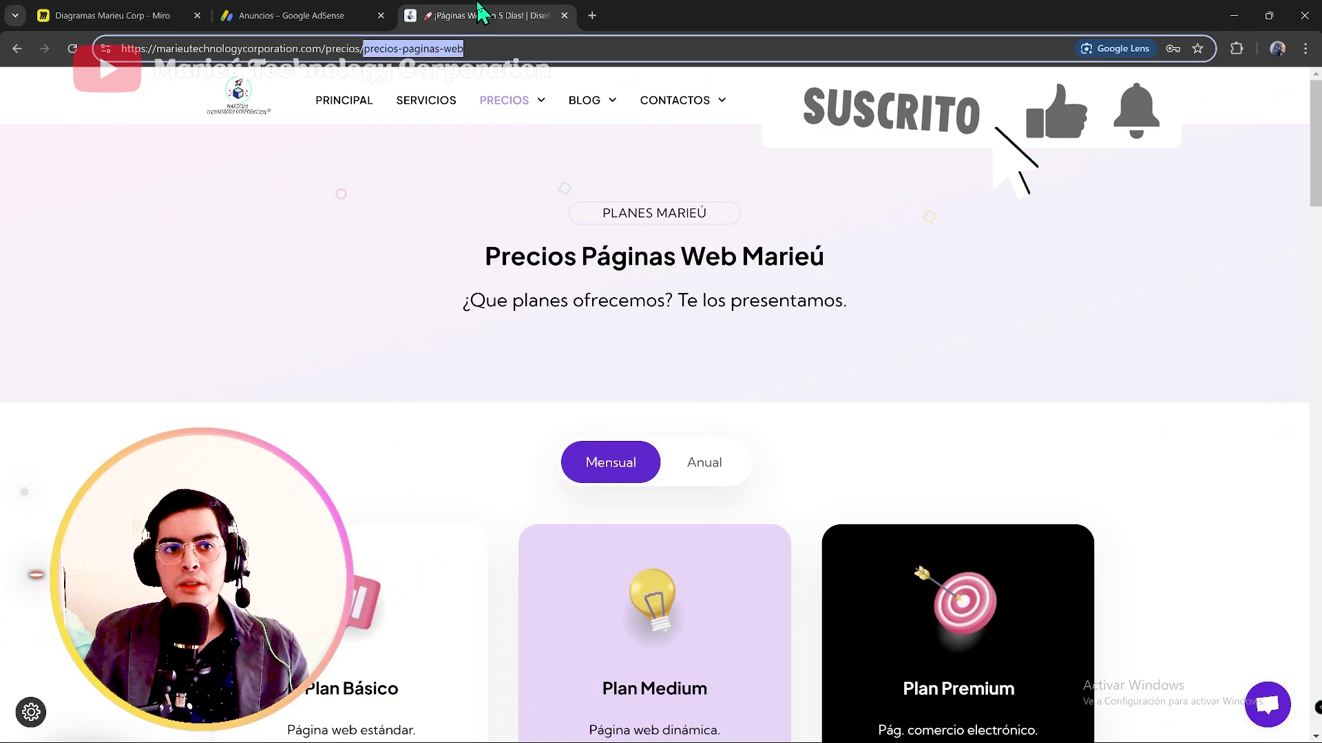
Step: Open the website's blog and its article "¡Formulario de Contacto con WordPress y Elementor sin plugin!"
mouse_move(576, 112)
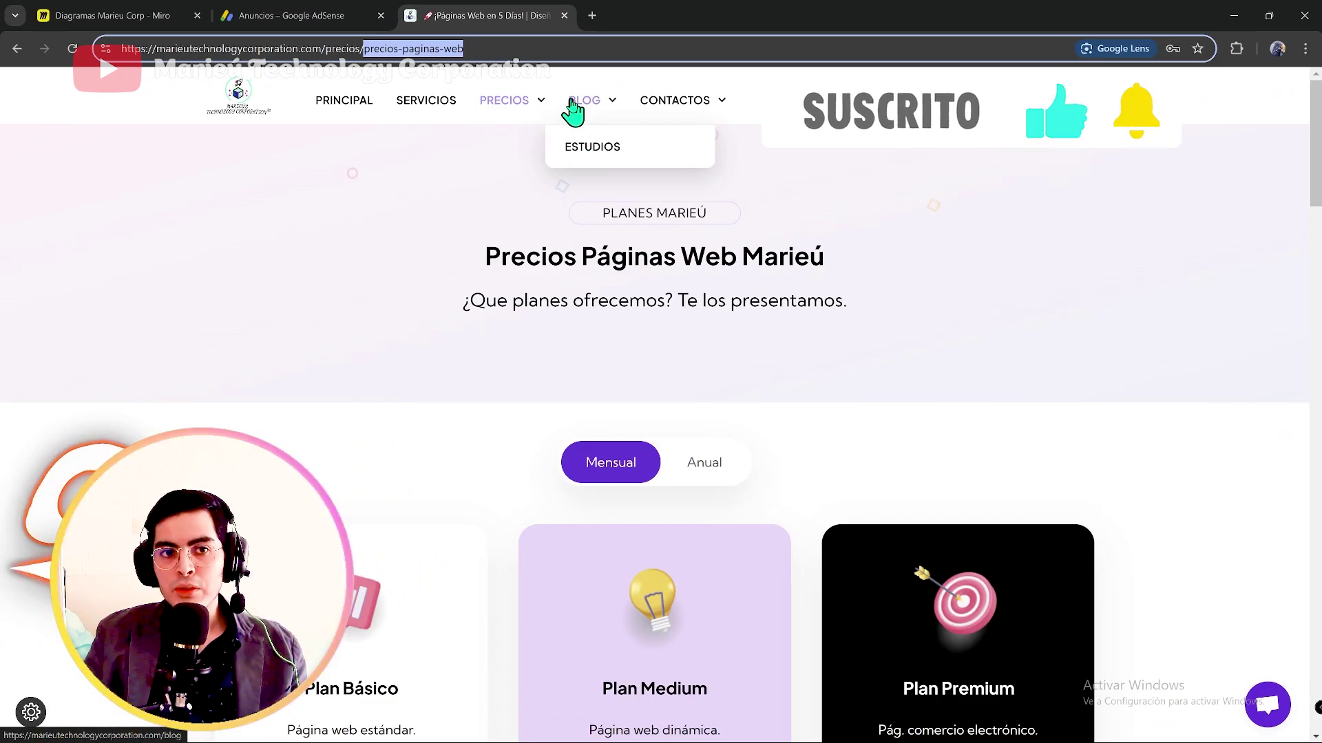
left_click(576, 103)
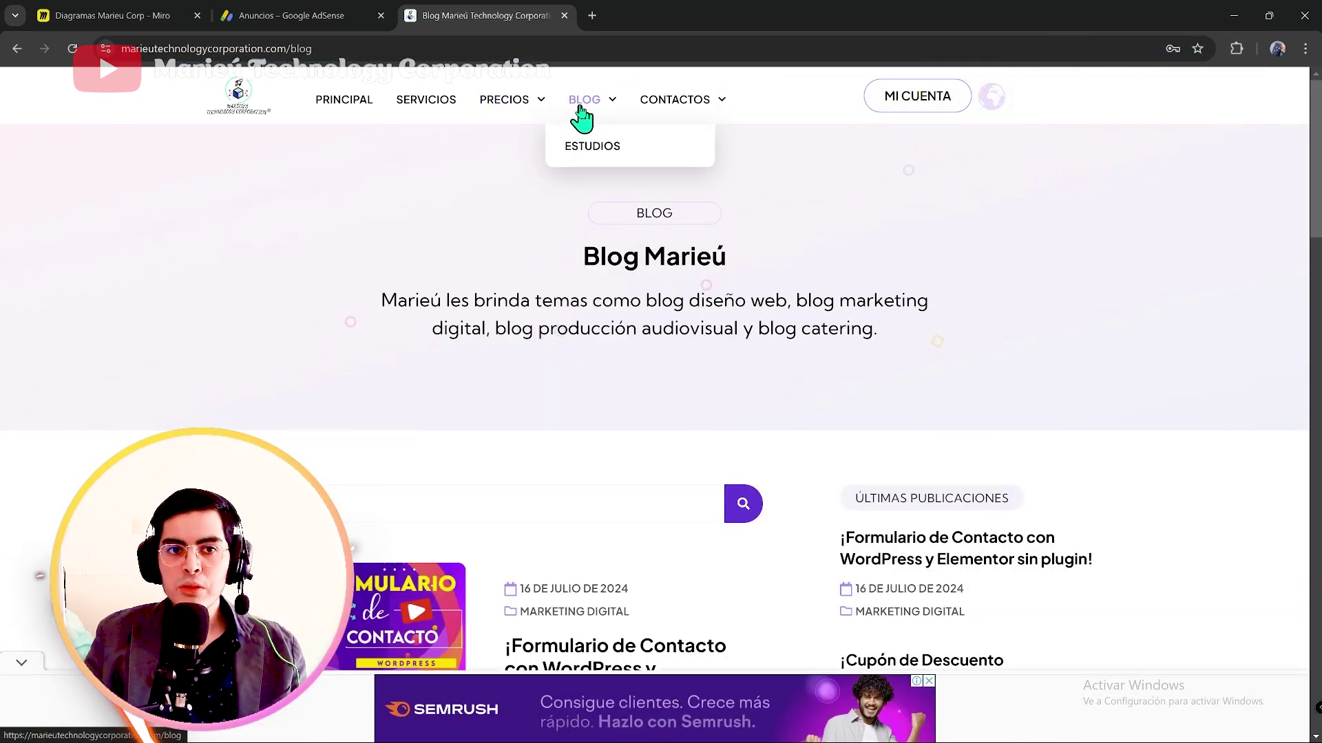
scroll(582, 167, "down", 4)
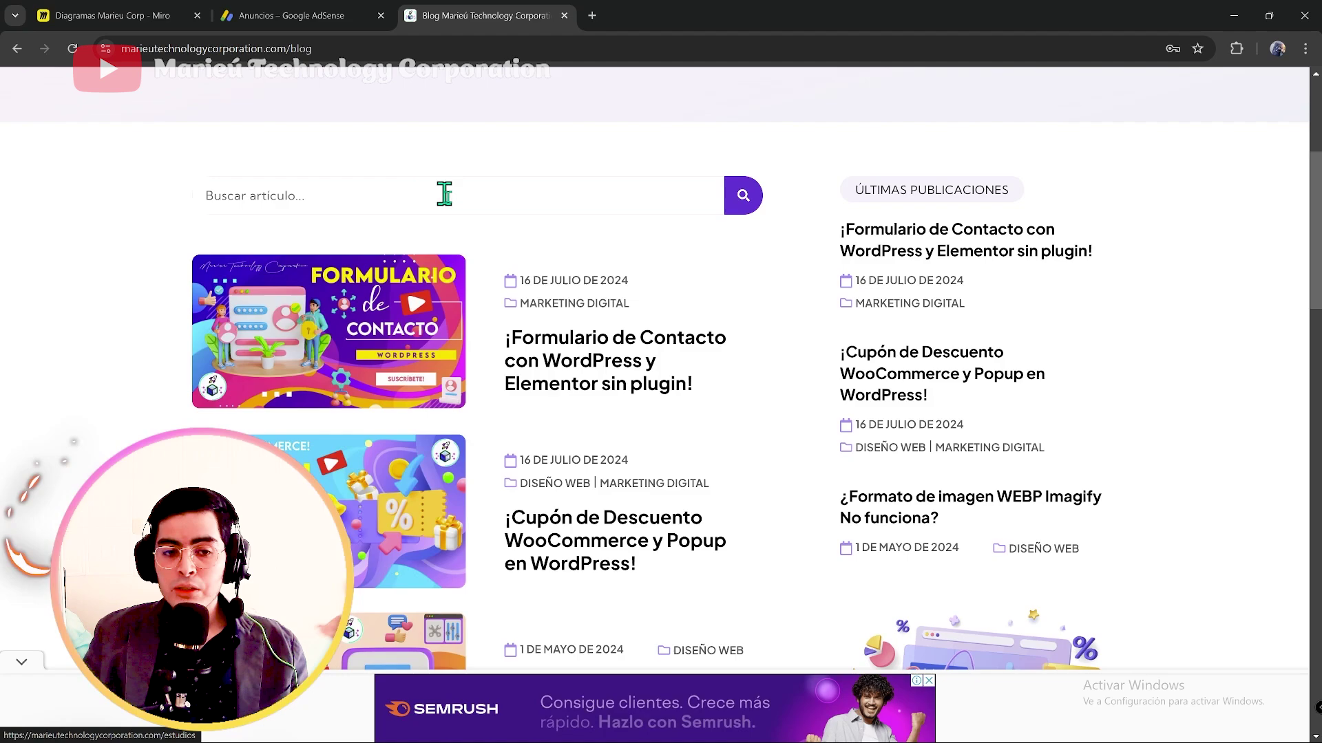
scroll(448, 200, "down", 1)
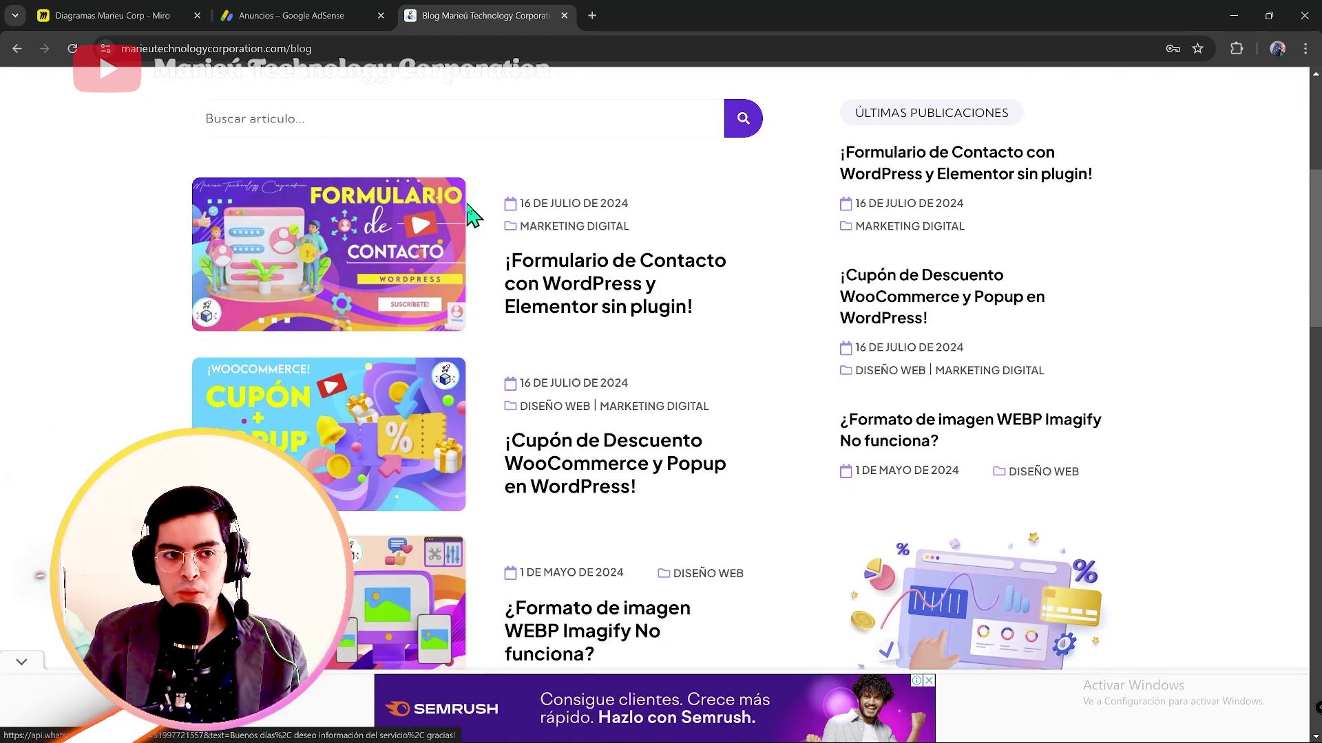
left_click(553, 292)
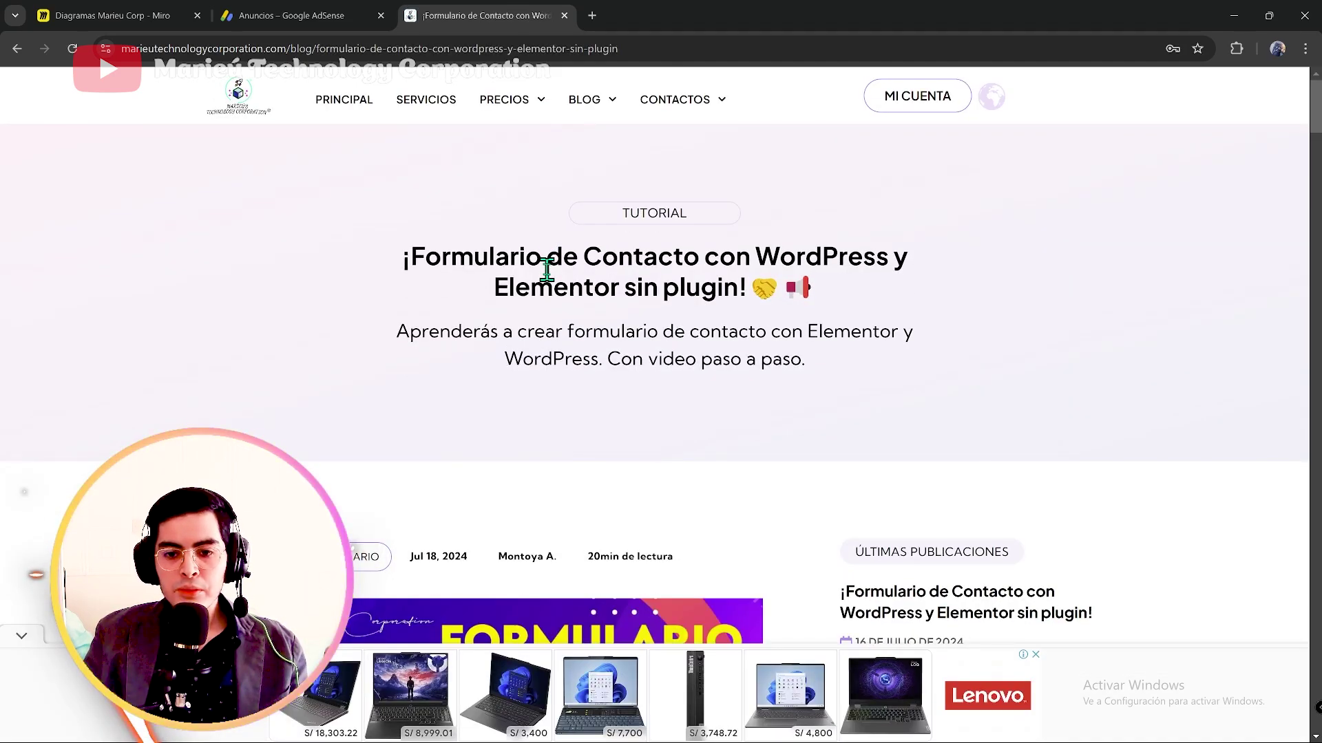
Step: Examine where ads and free areas lie in the contact form article, including its header, text, diagram and sidebar
scroll(548, 287, "down", 7)
scroll(548, 289, "up", 3)
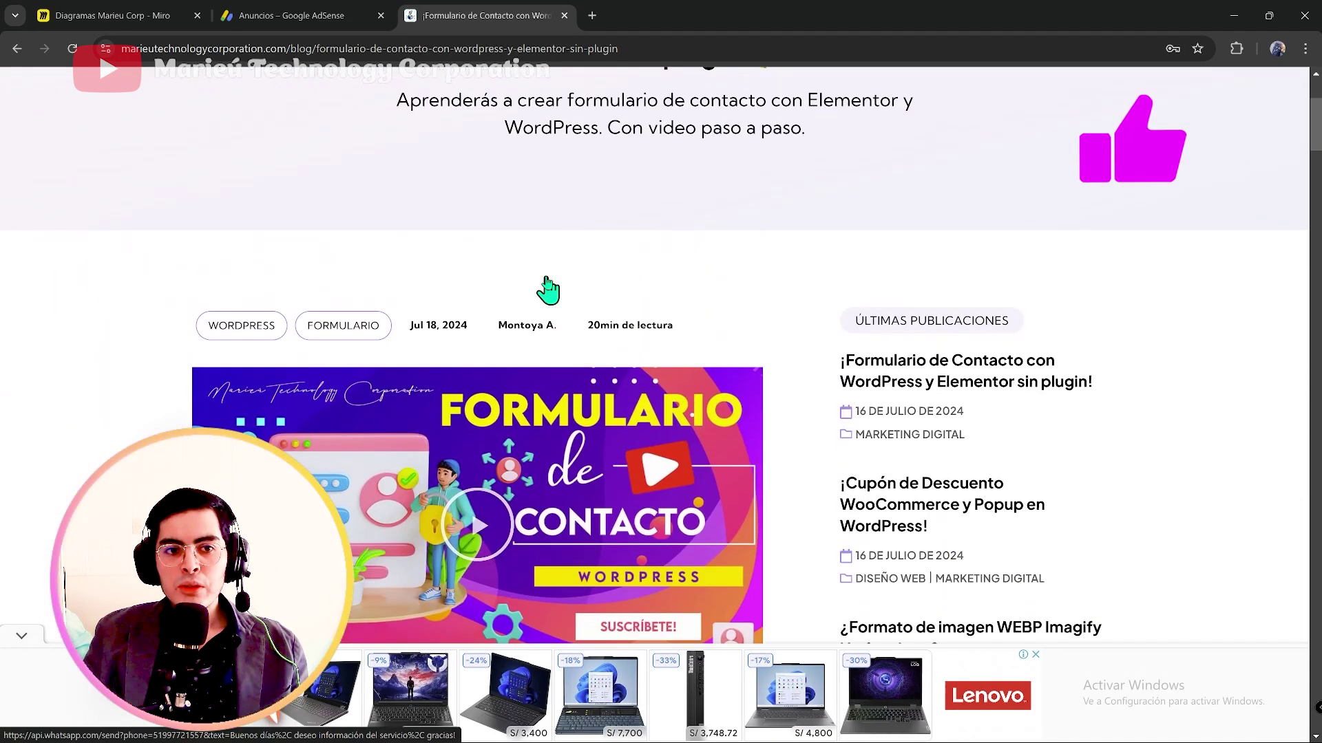
scroll(549, 289, "up", 2)
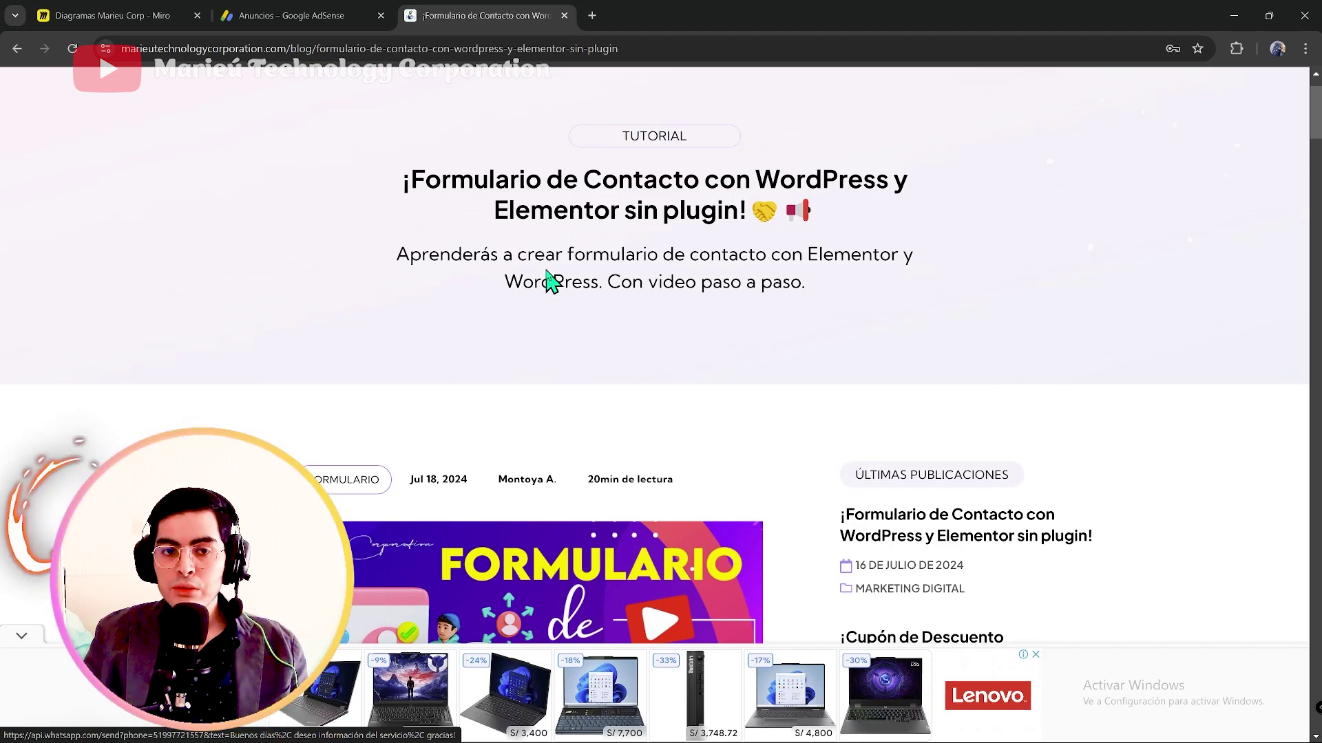
scroll(548, 282, "down", 8)
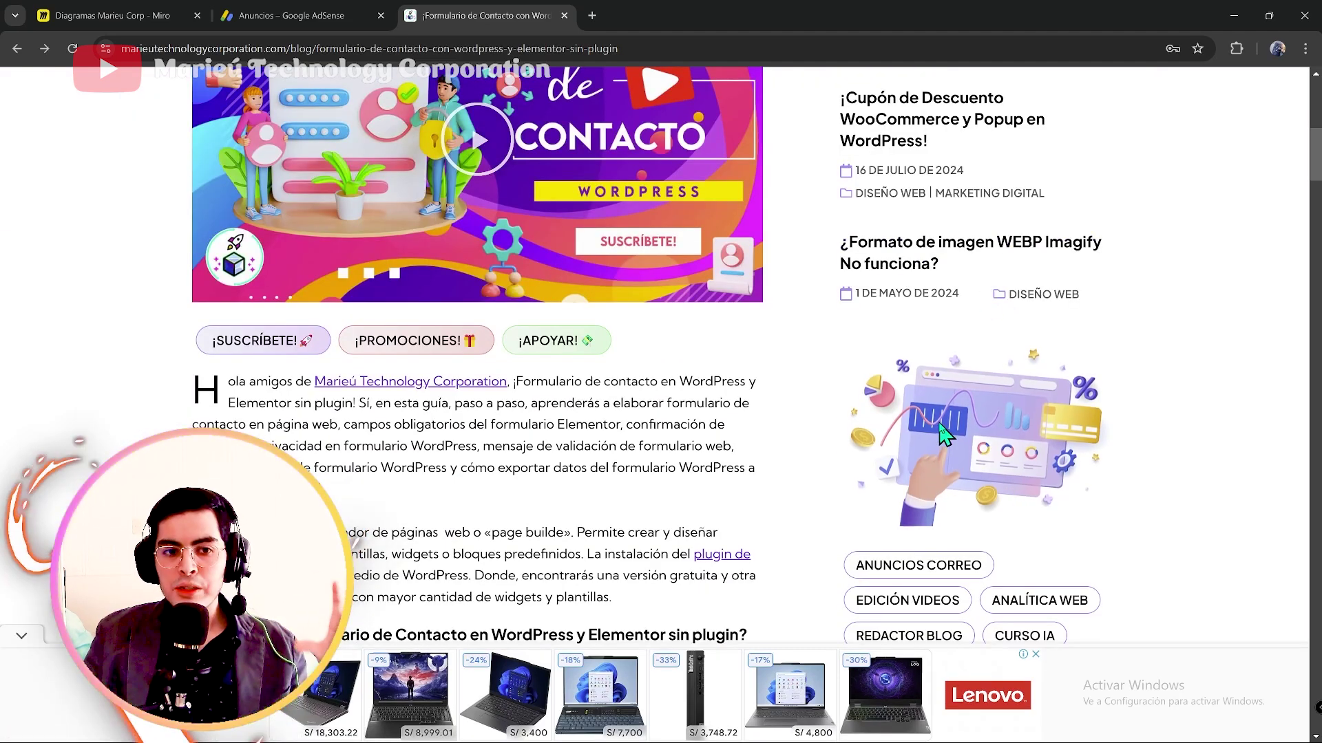
scroll(944, 437, "down", 2)
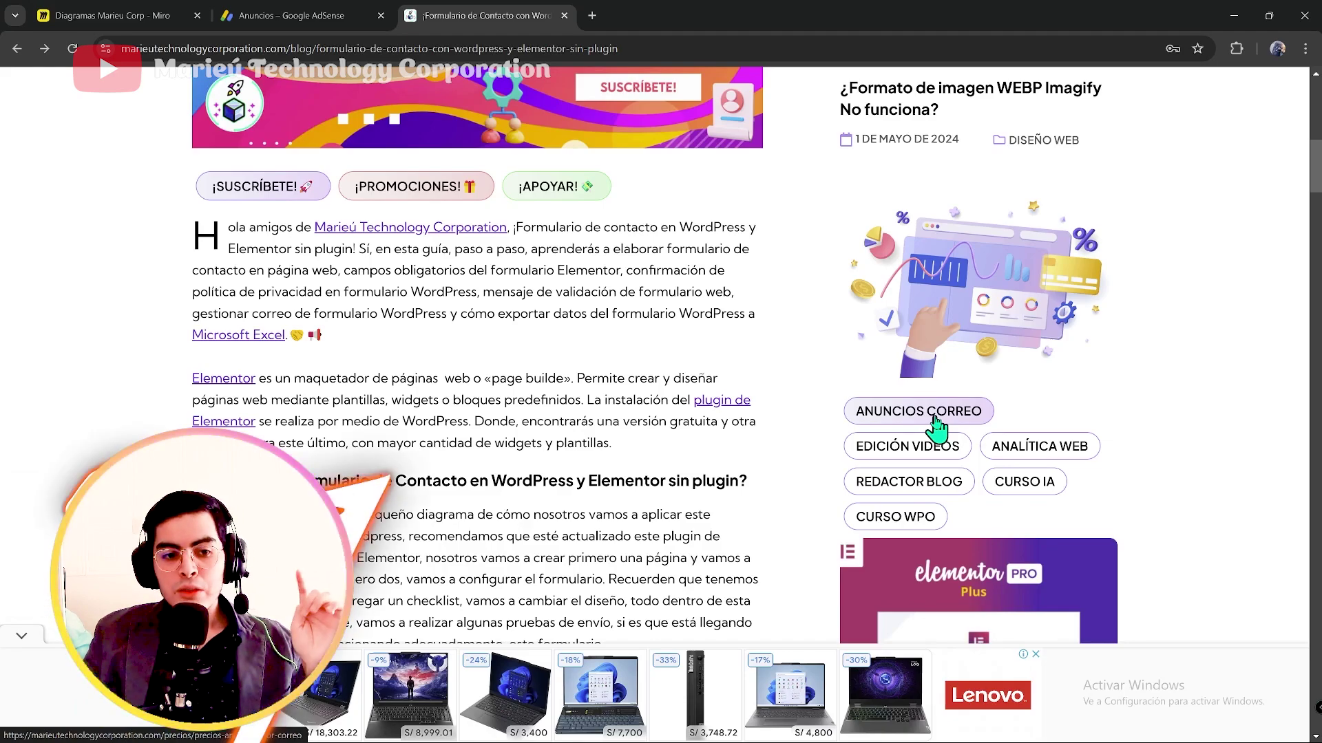
scroll(938, 444, "down", 2)
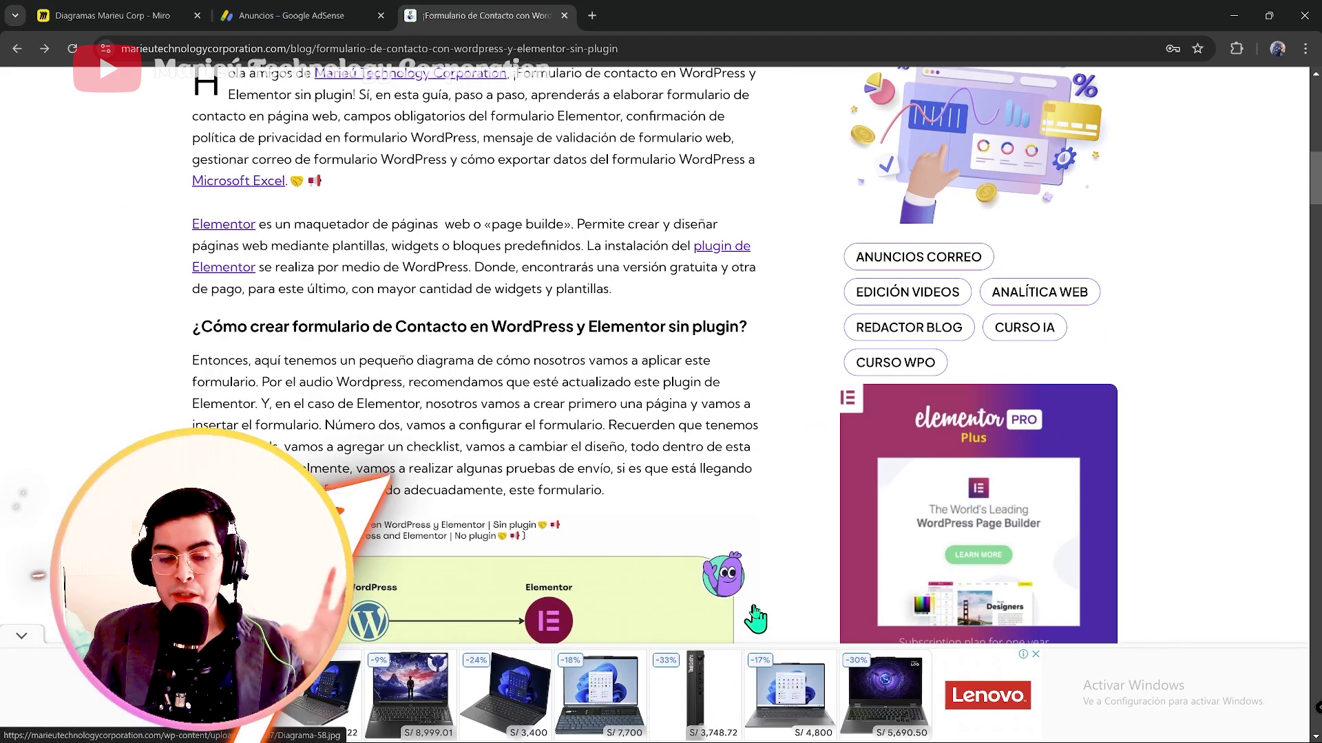
scroll(755, 620, "down", 4)
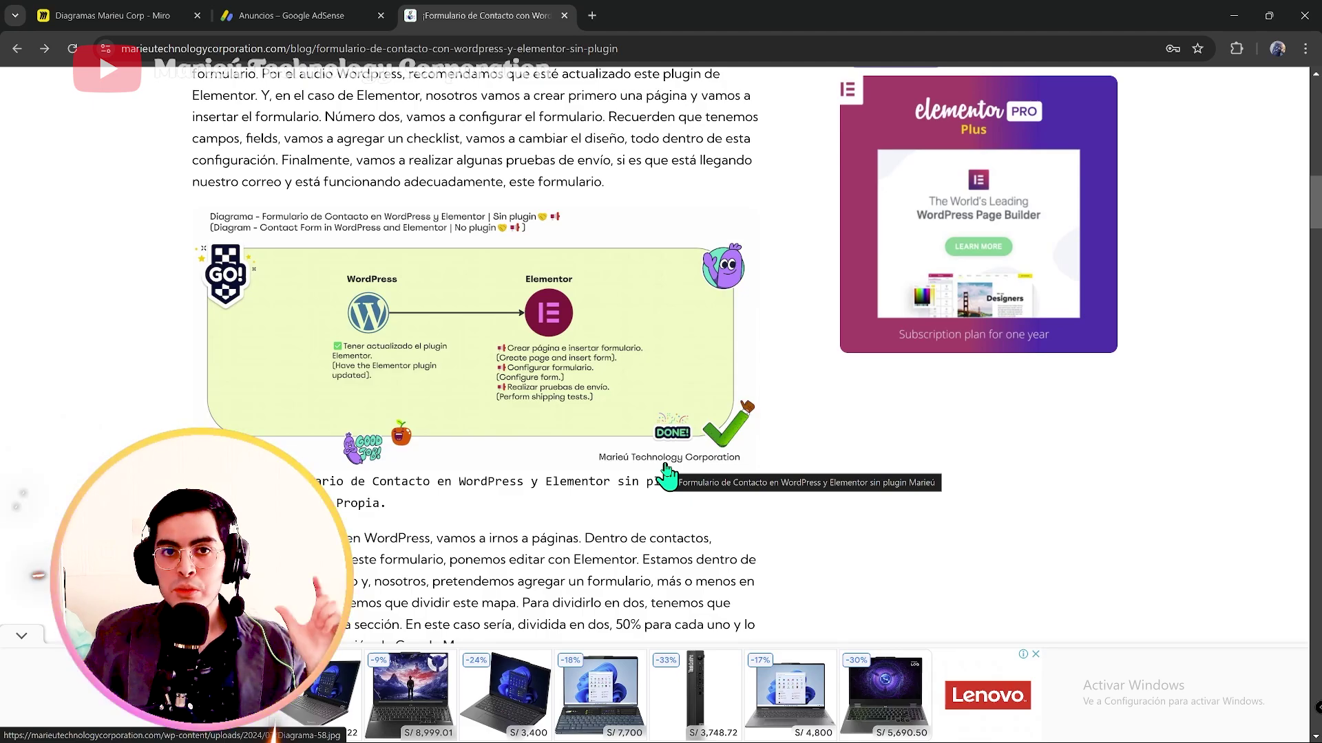
scroll(666, 474, "up", 5)
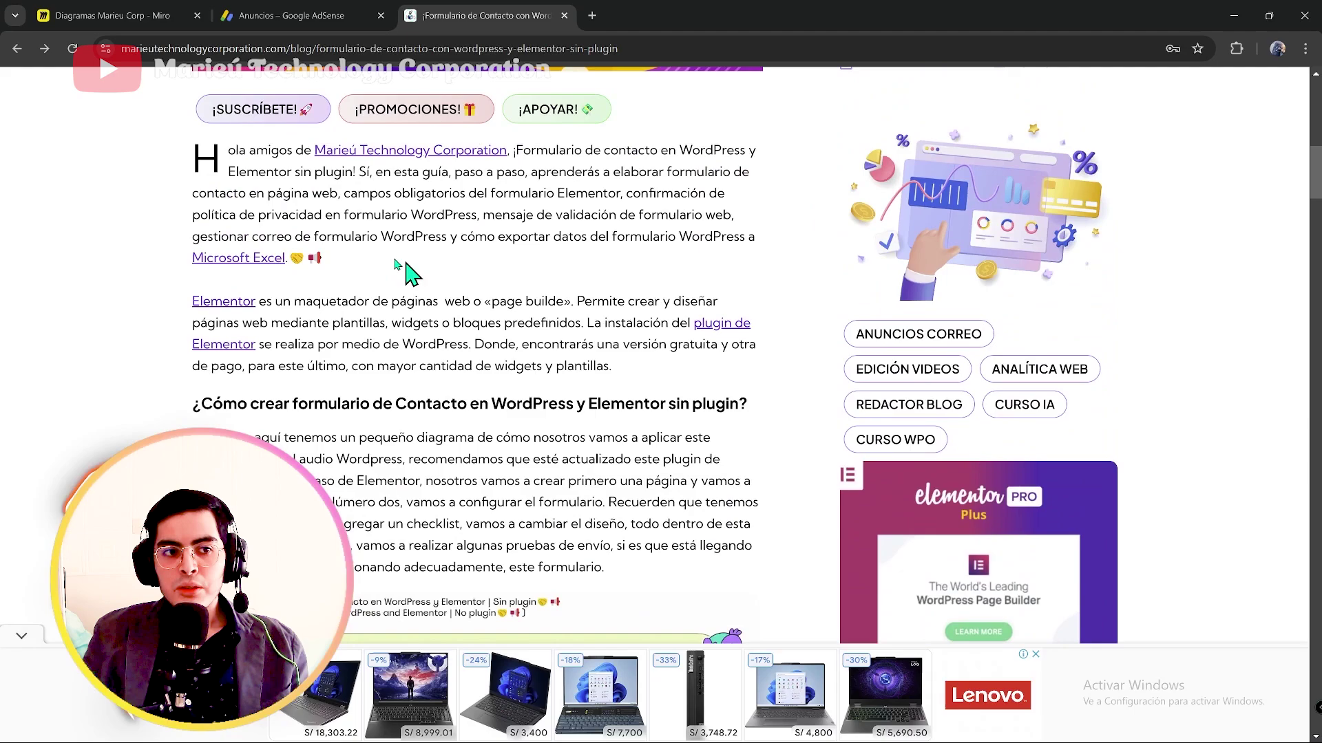
scroll(337, 298, "down", 6)
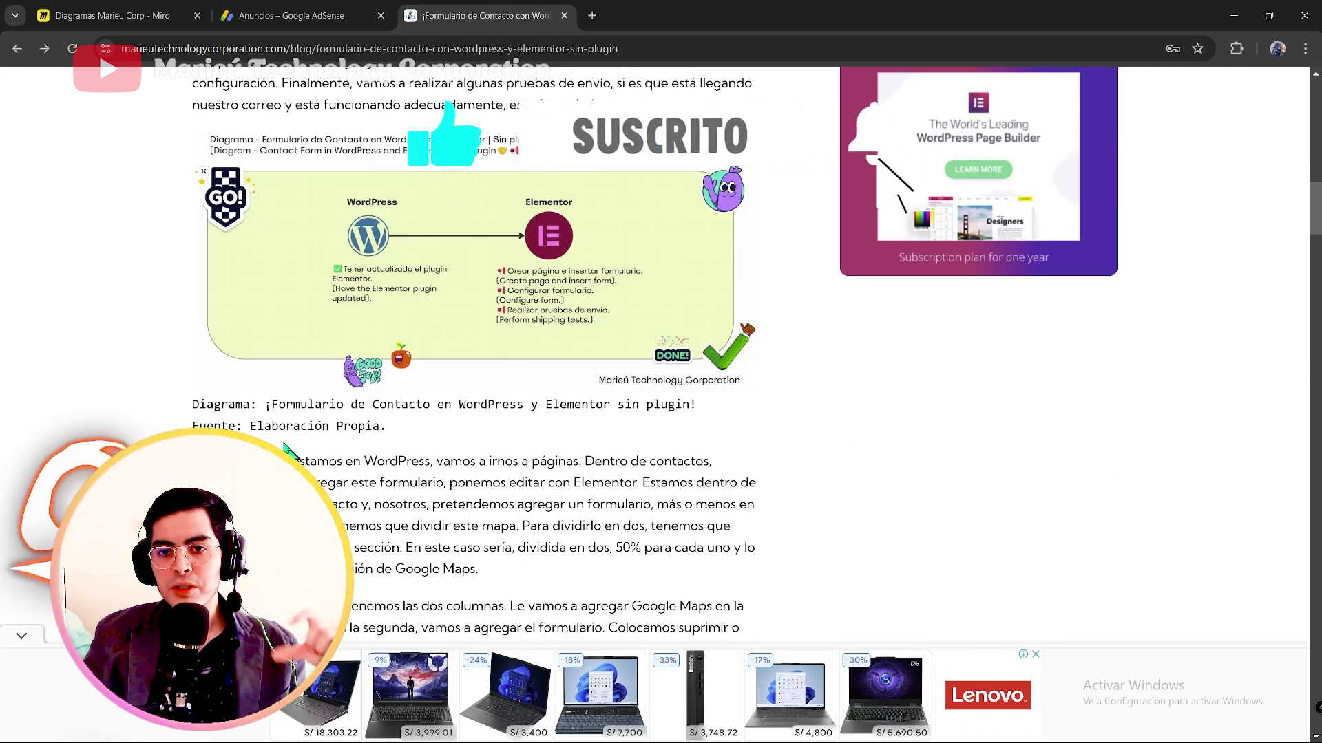
Step: Edit the site's ad settings in AdSense and load the article marieutechnologycorporation.com/blog/formulario-de-contacto-con-wordpress-y-elementor-sin-plugin in the preview
left_click(258, 13)
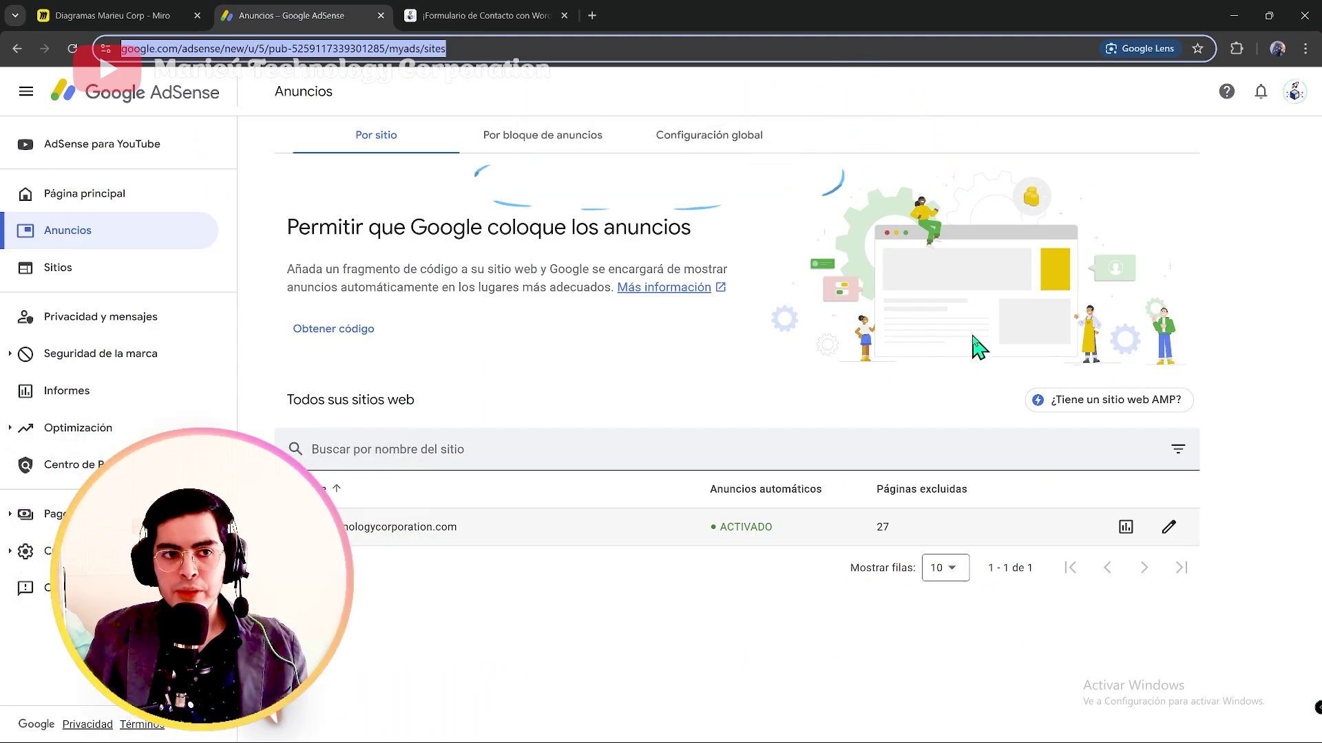
left_click(1167, 529)
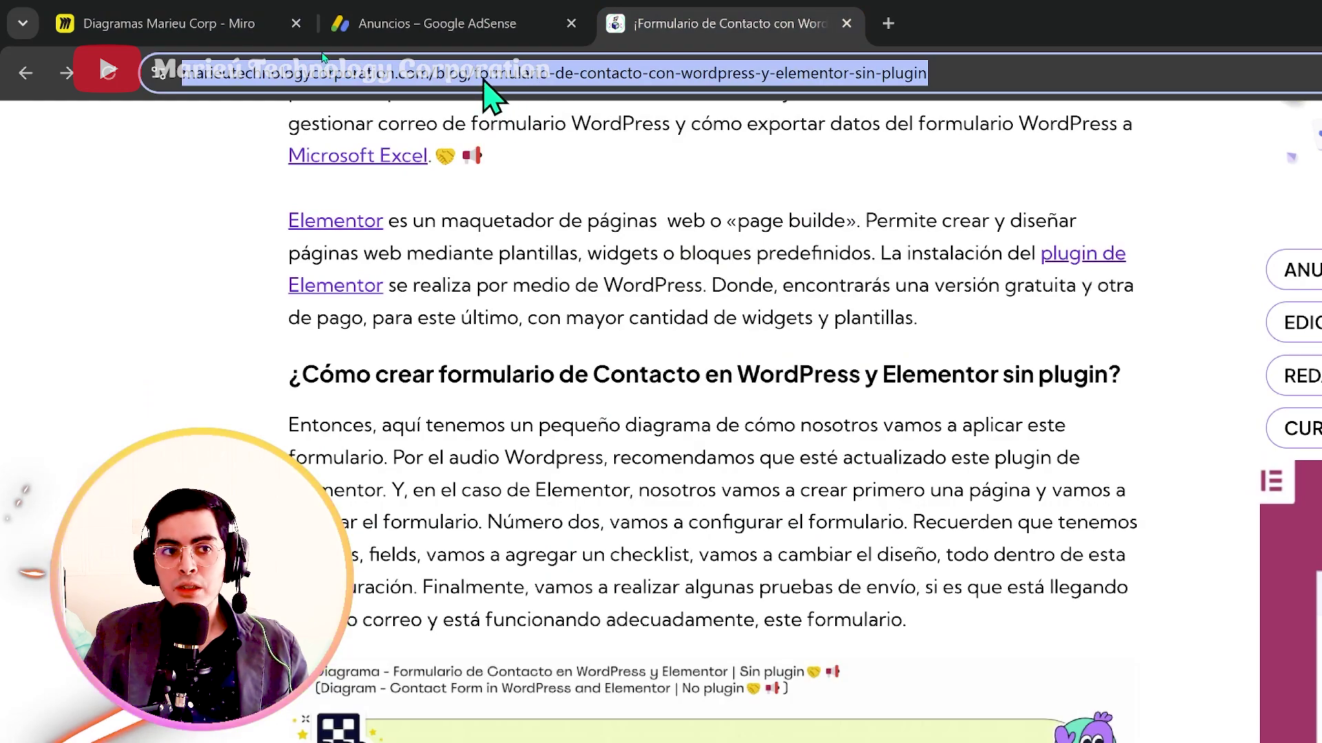
left_click(485, 31)
type("https://marieutechnologycorporation.com/blog/formulario-de-contacto-con-wordpress-y-elementor-sin-plugin")
key("Return")
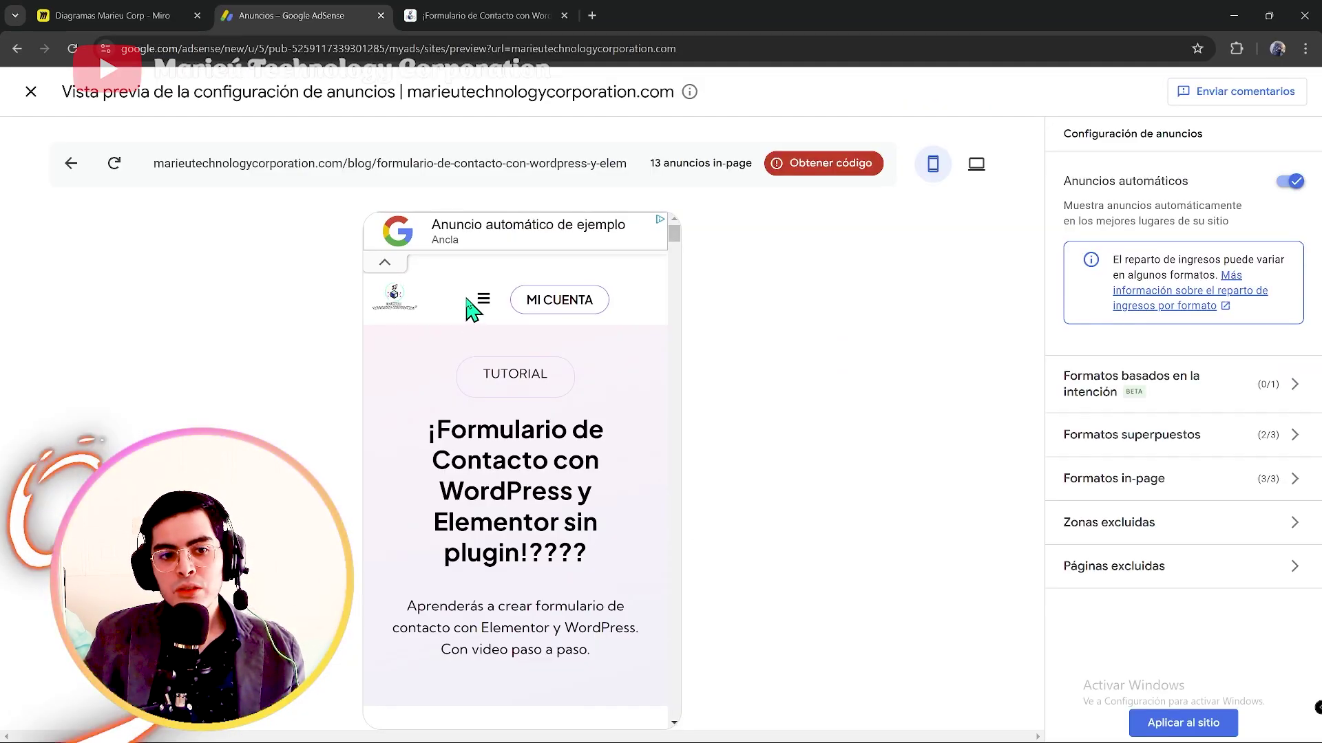
Step: Show the excluded ad zones for the article and examine the marked areas in its header and opening text
scroll(602, 412, "down", 1)
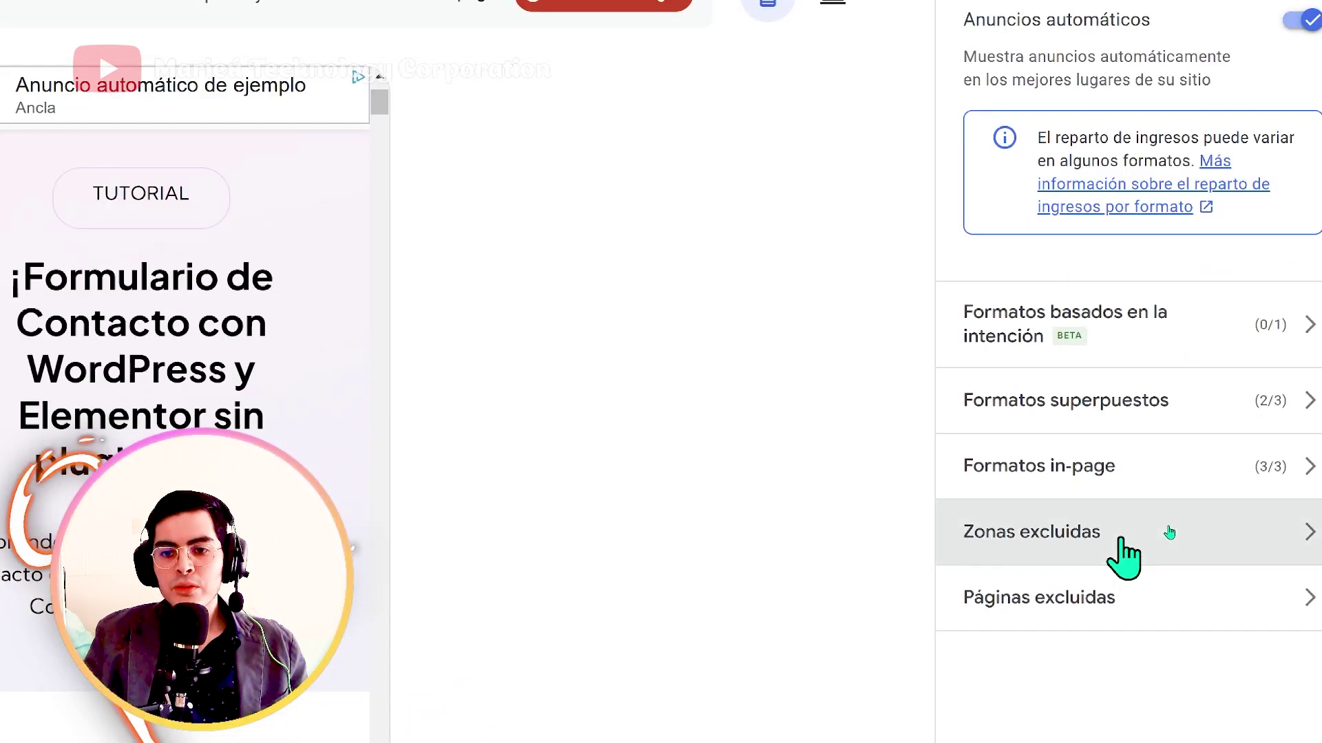
left_click(1122, 551)
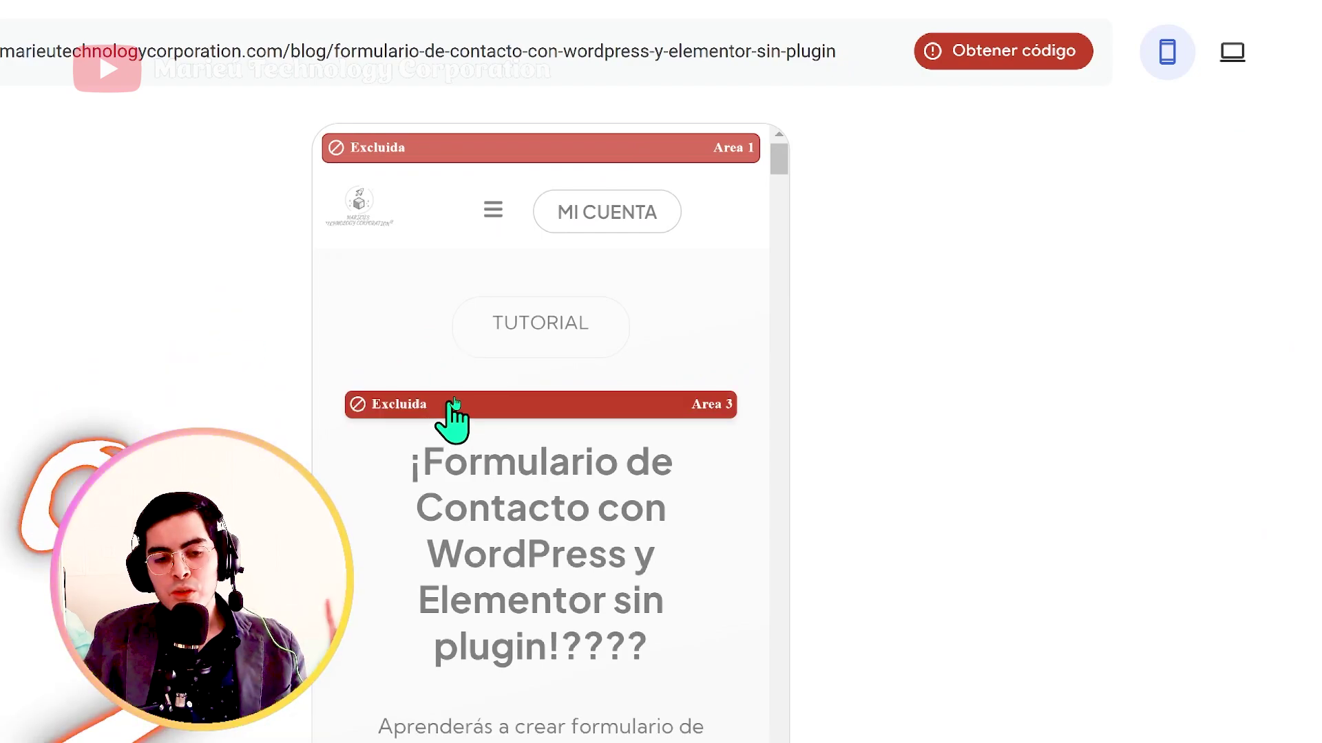
scroll(767, 336, "down", 5)
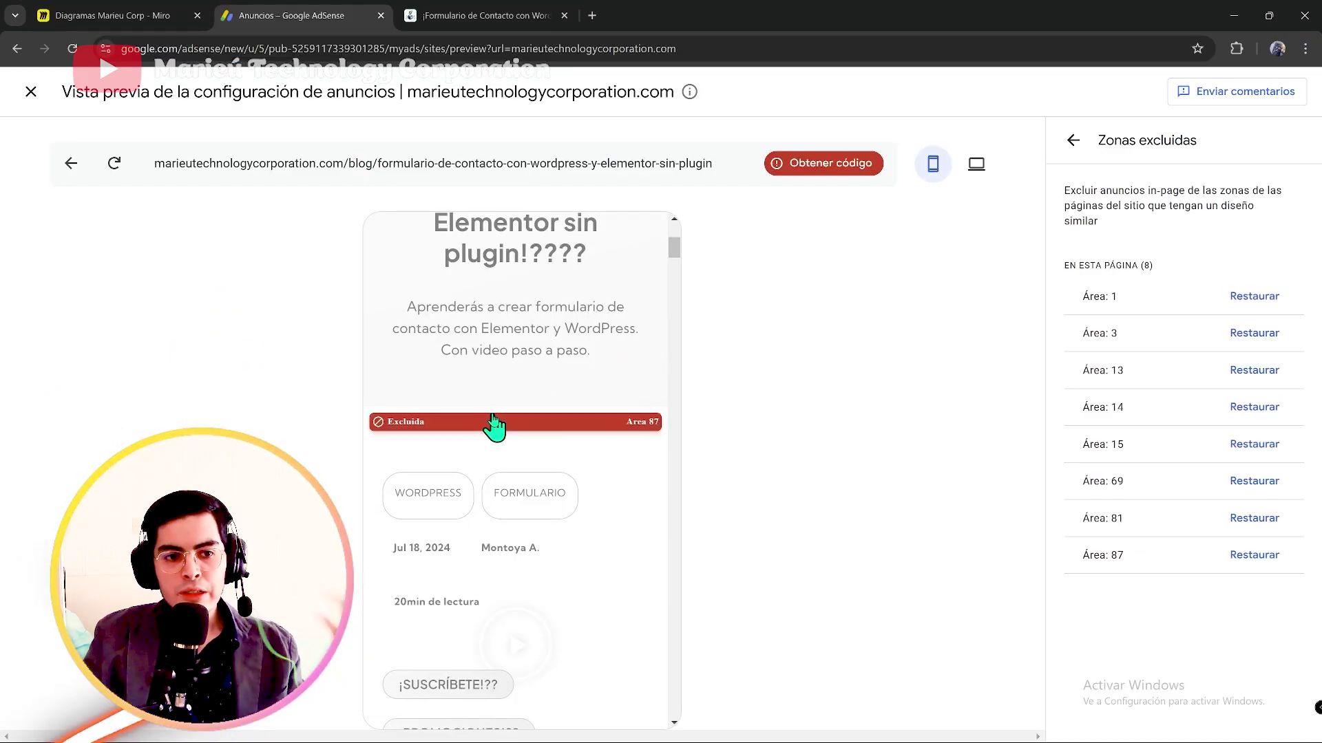
scroll(494, 426, "down", 4)
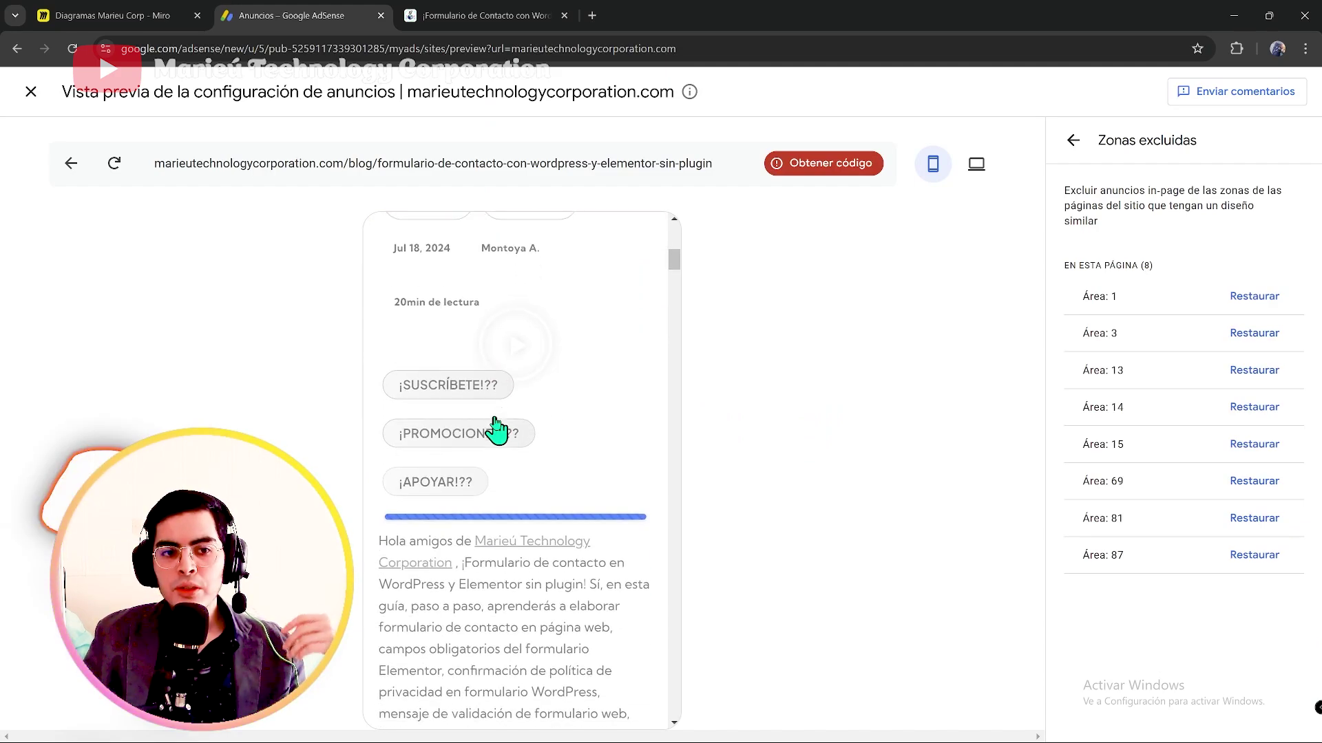
scroll(499, 427, "up", 1)
scroll(497, 426, "down", 5)
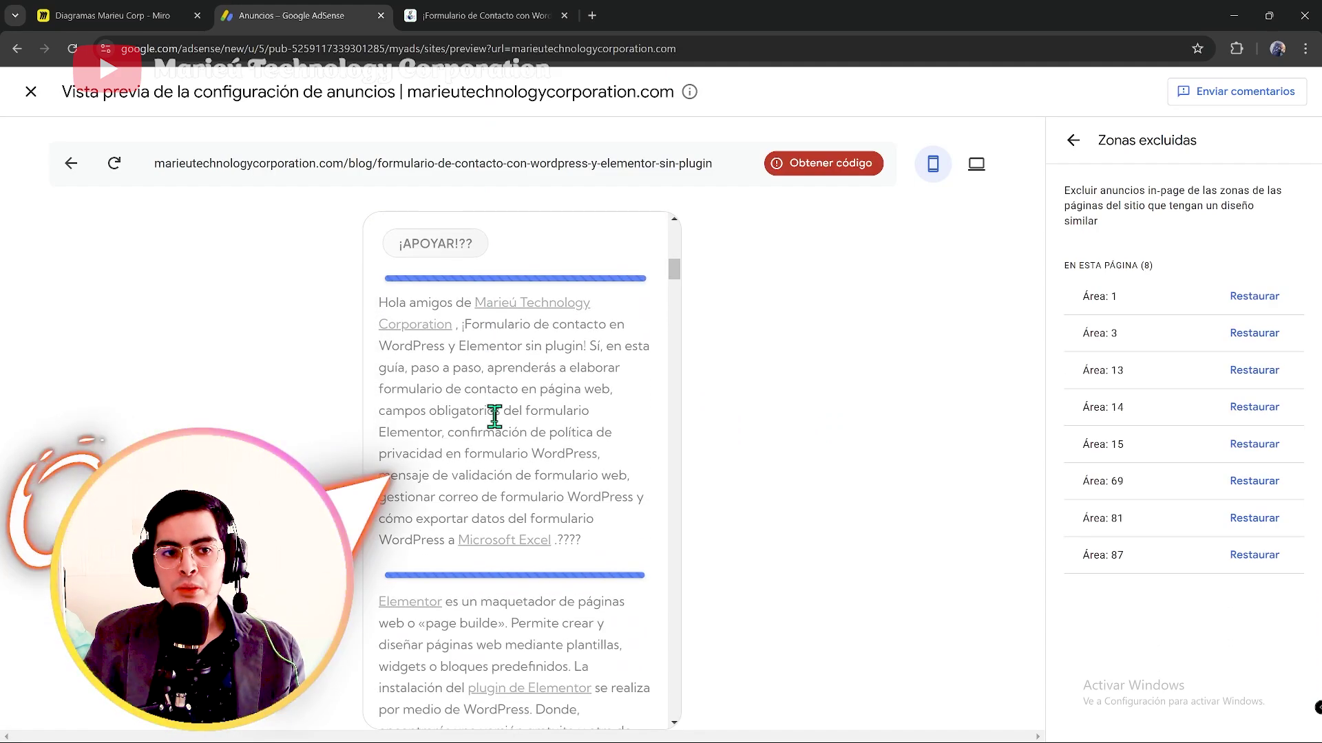
Step: Examine the excluded ad zones in the article's footer, and return through the content to the beginning of the preview
left_click_drag(674, 275, 624, 708)
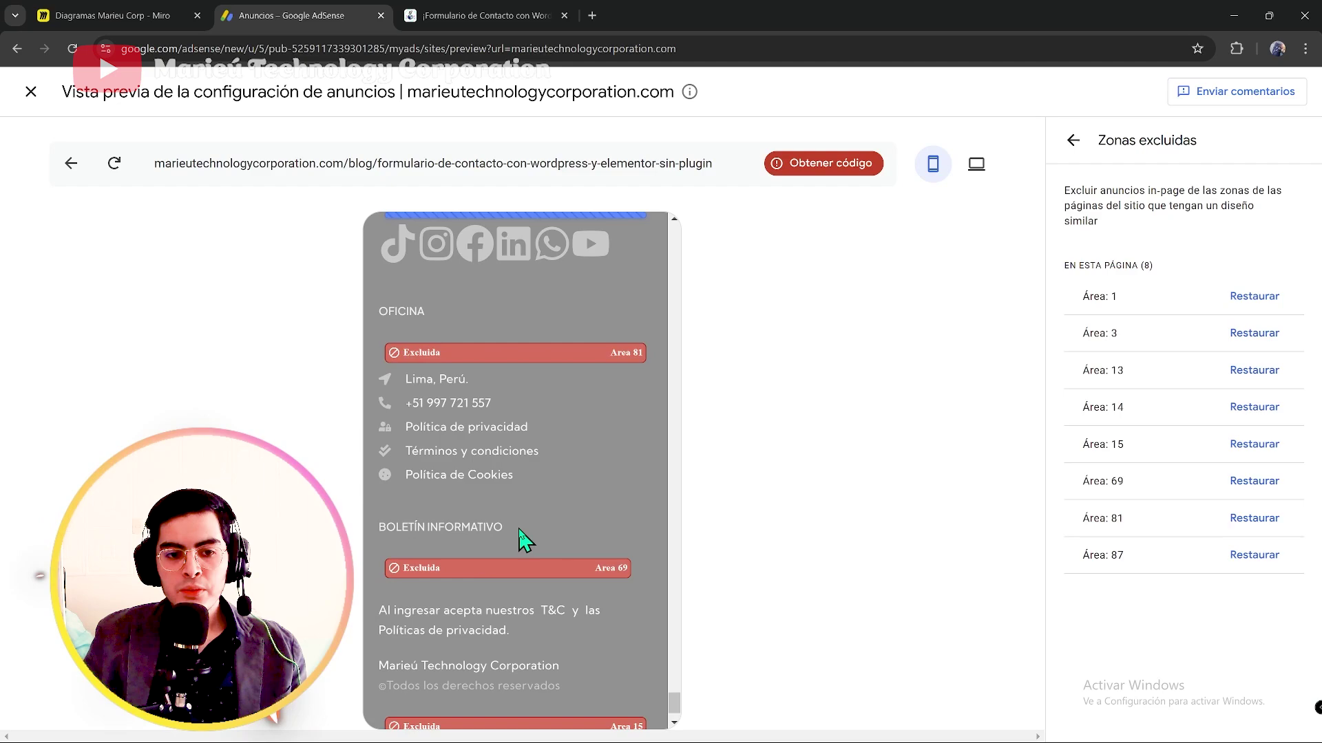
scroll(519, 530, "down", 1)
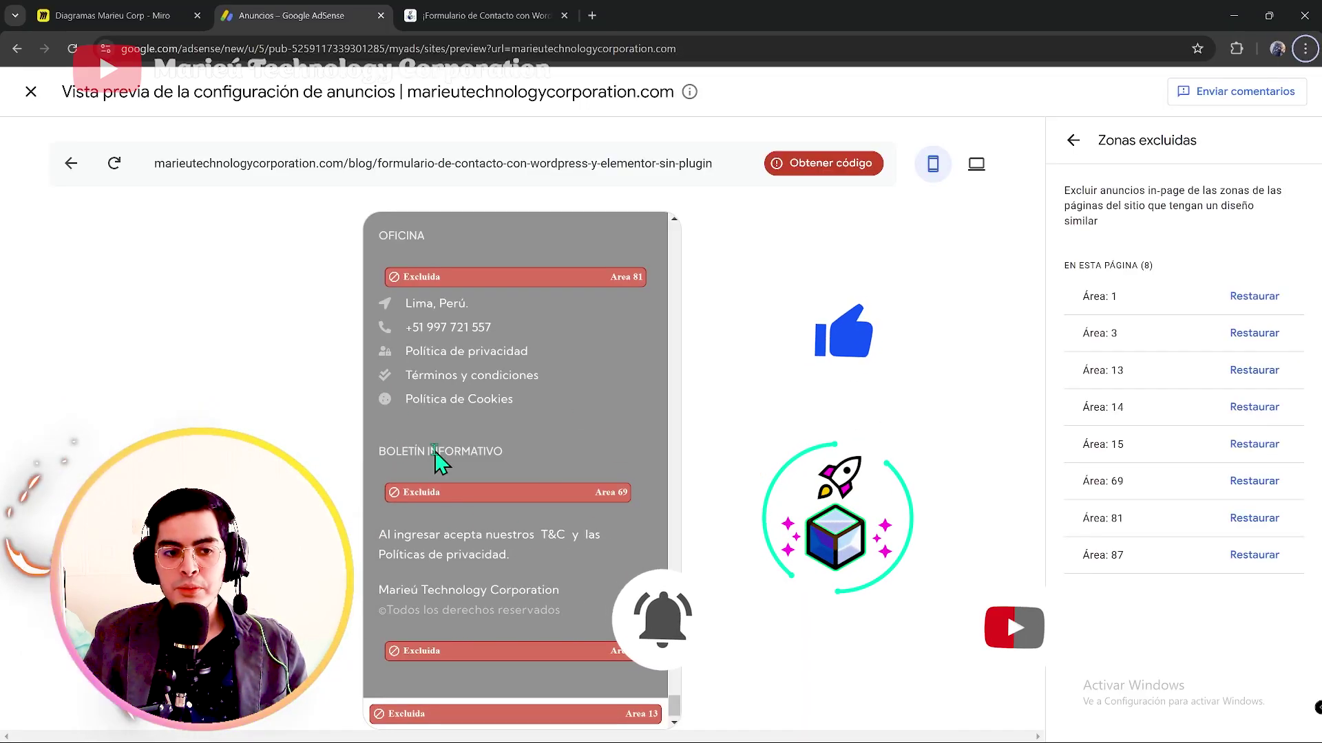
scroll(605, 399, "up", 6)
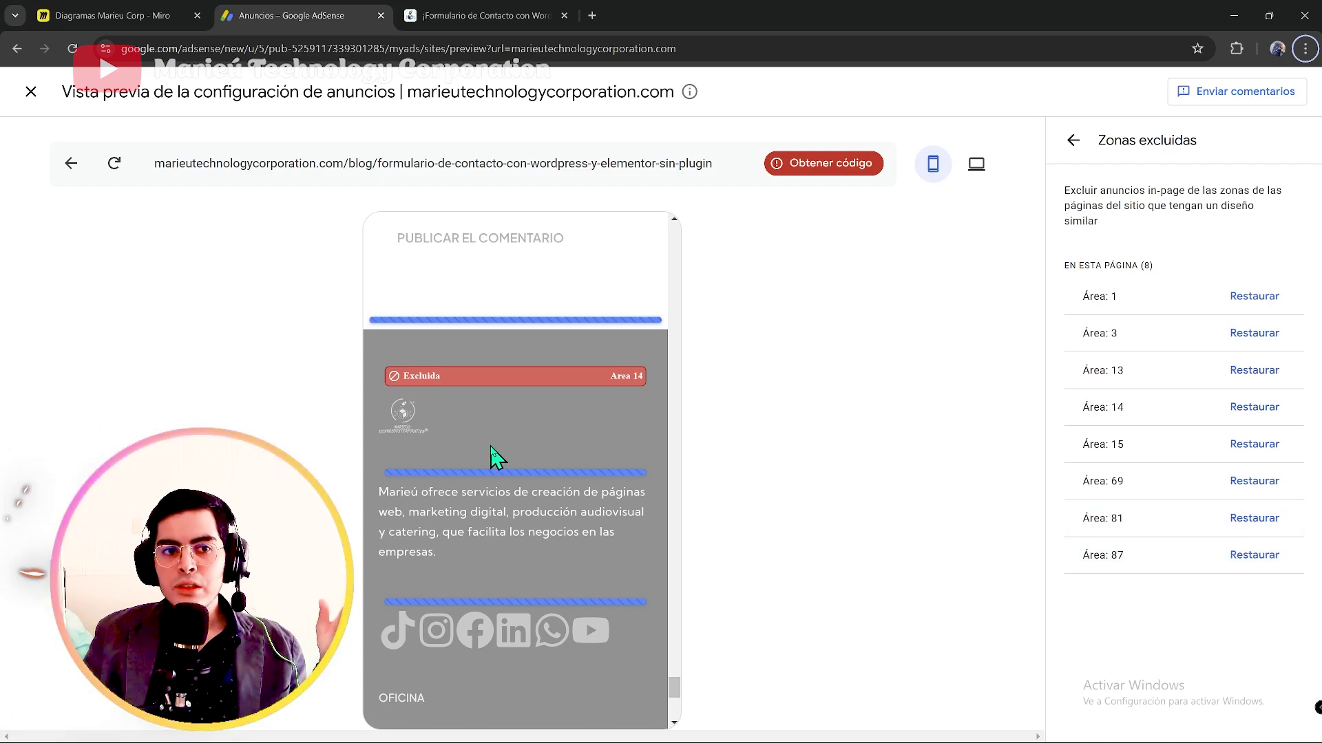
scroll(494, 456, "up", 10)
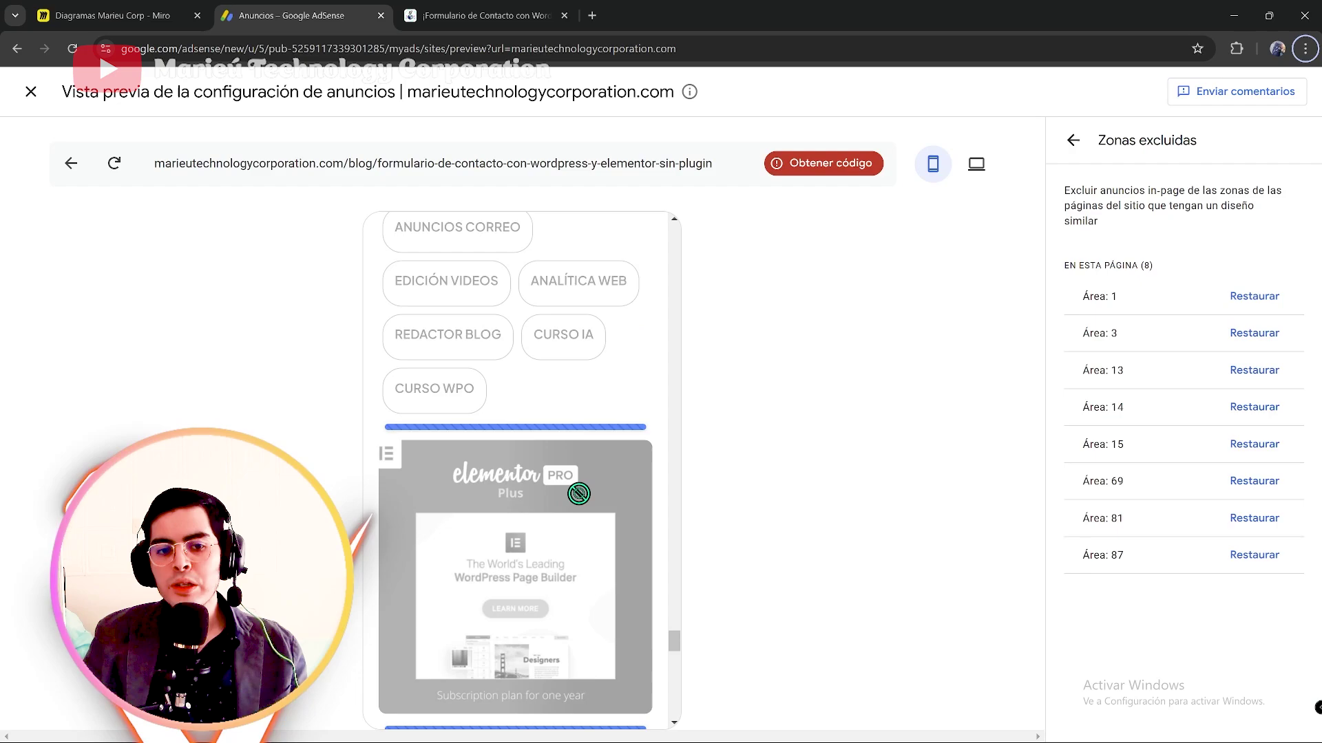
scroll(678, 632, "up", 10)
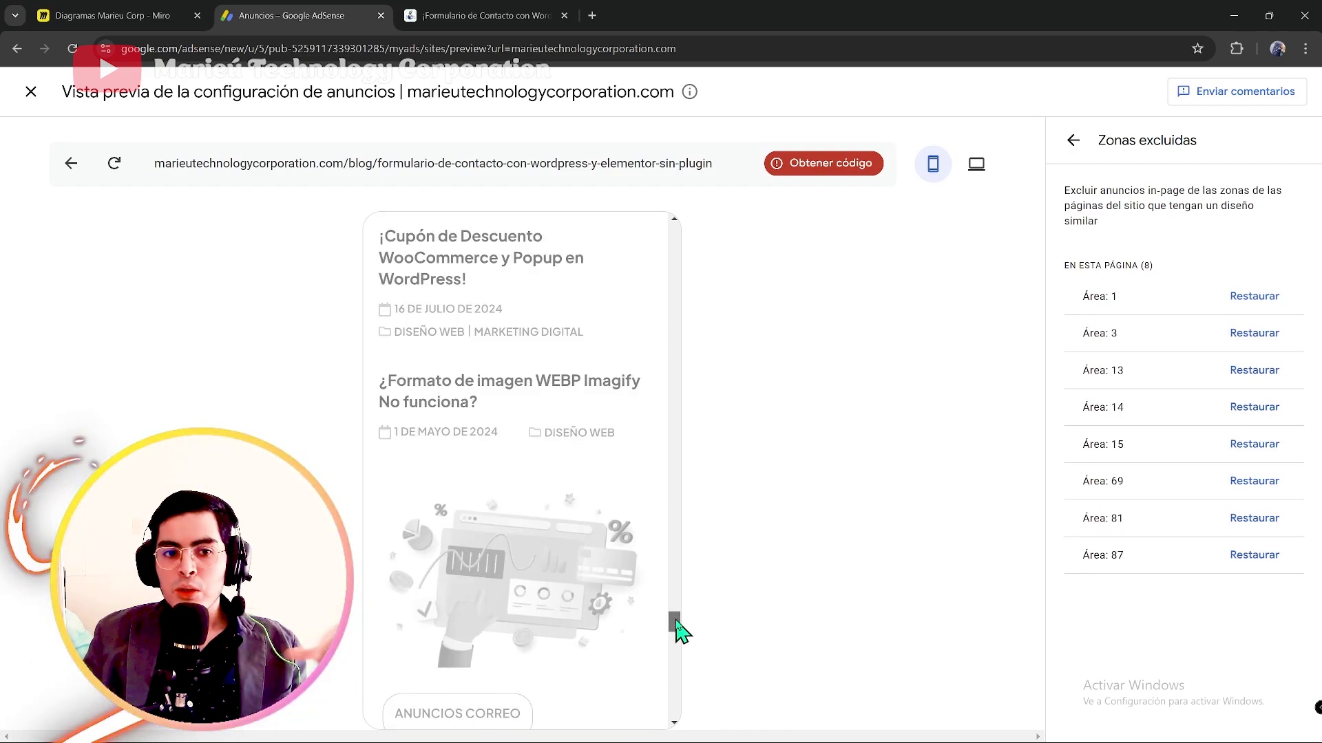
scroll(642, 523, "up", 5)
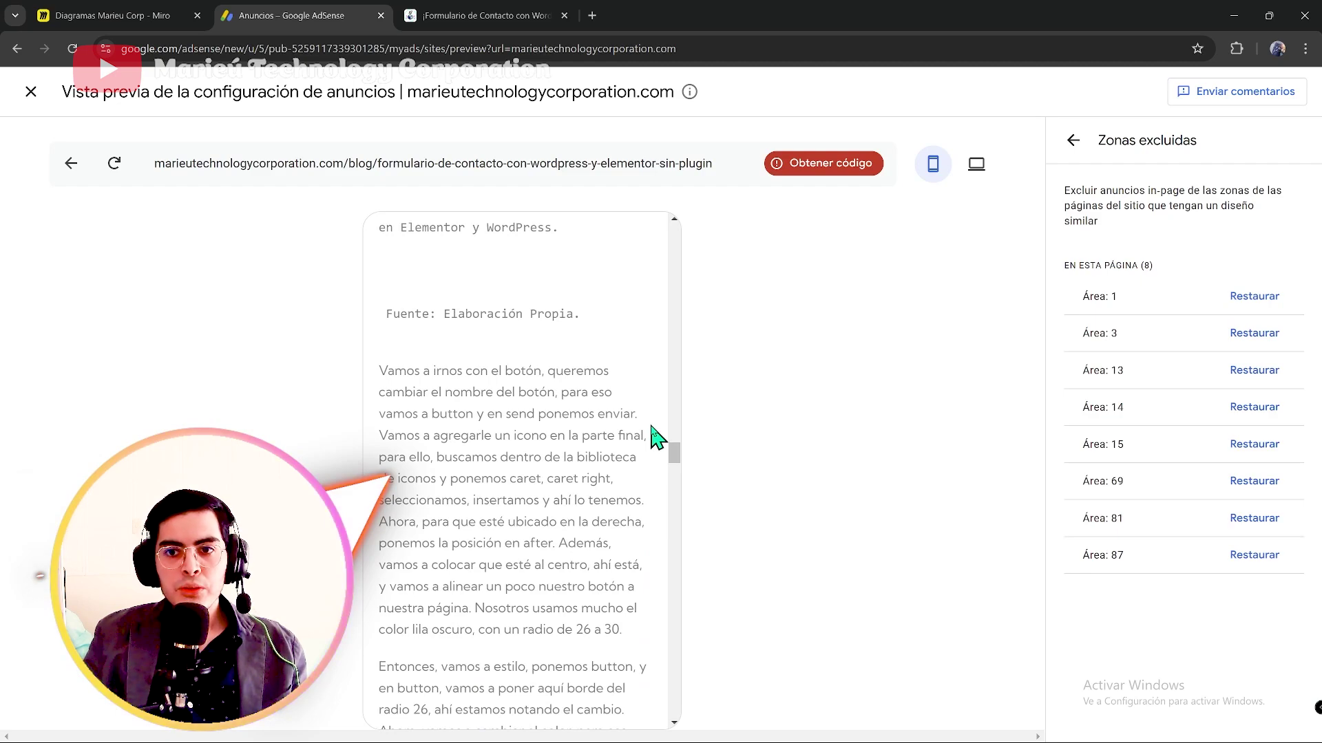
left_click_drag(674, 453, 673, 236)
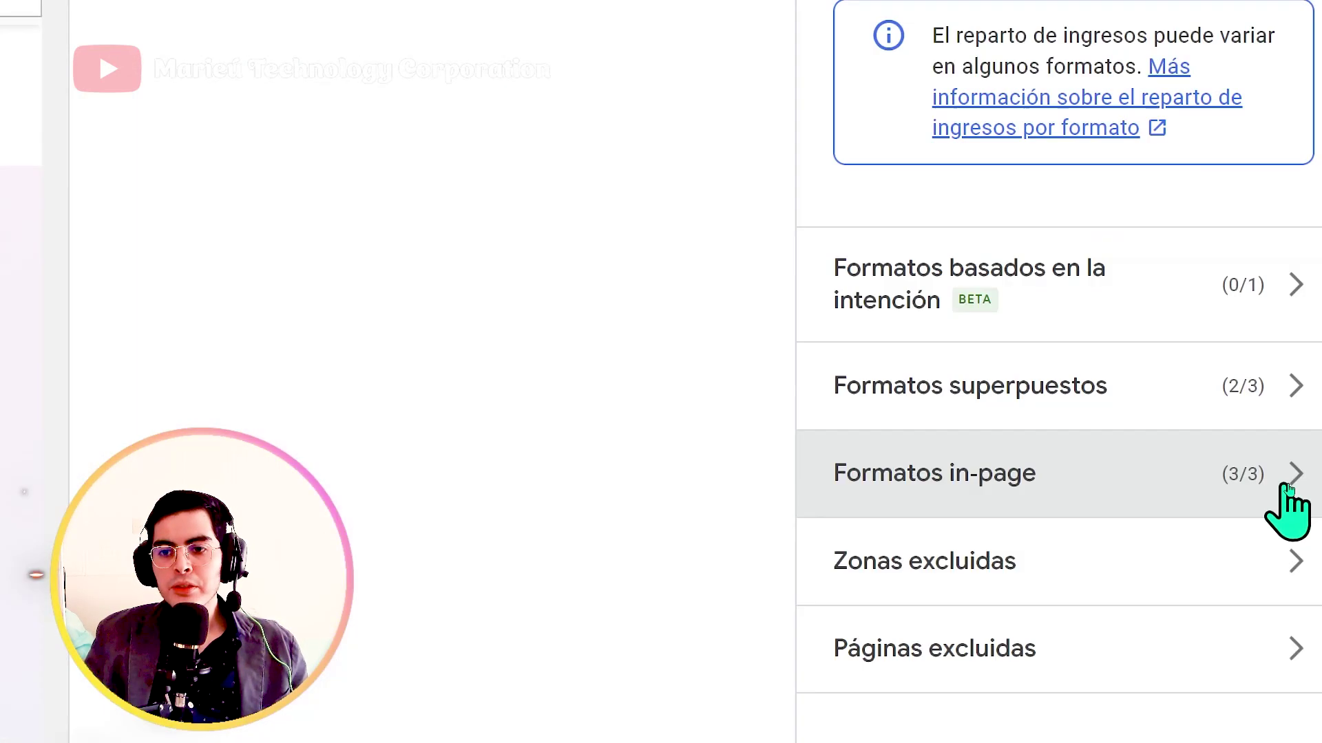
Step: Turn off banner ads, multiplex ads and related search among the in-page ad formats
left_click(1294, 491)
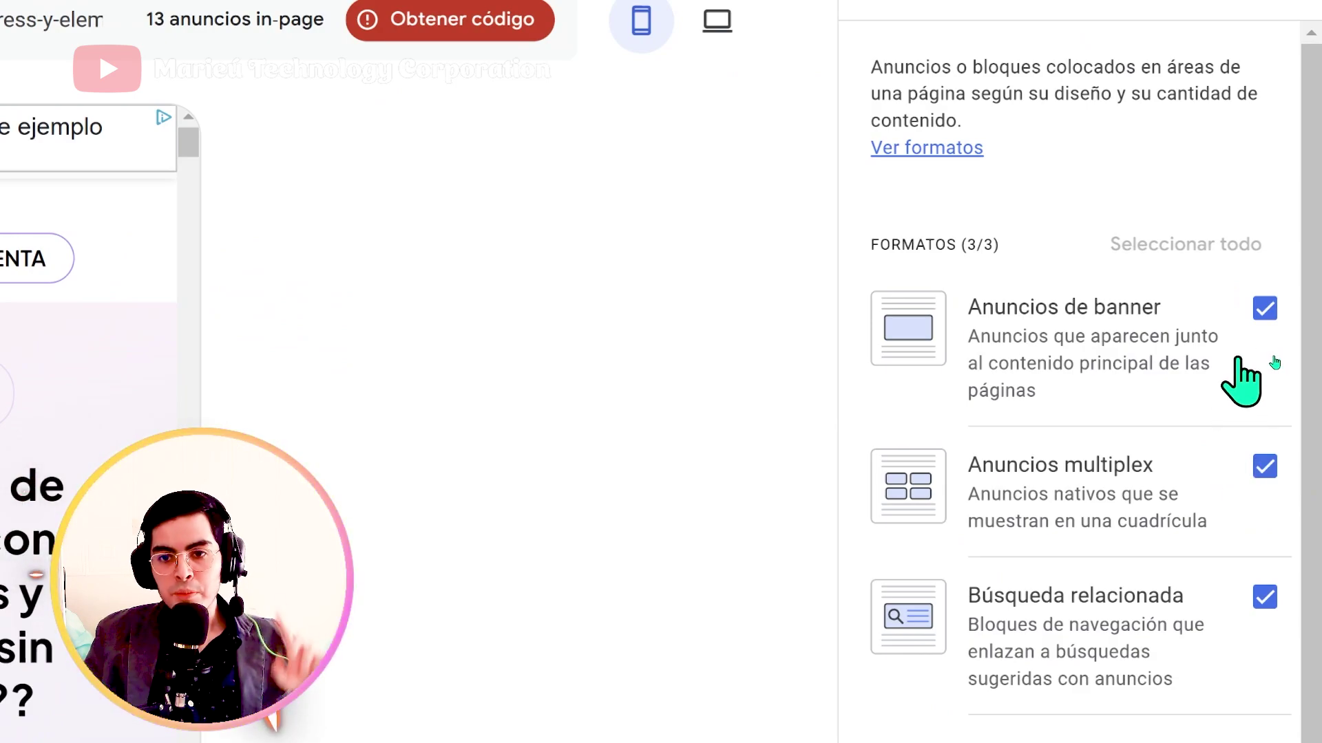
left_click(1265, 309)
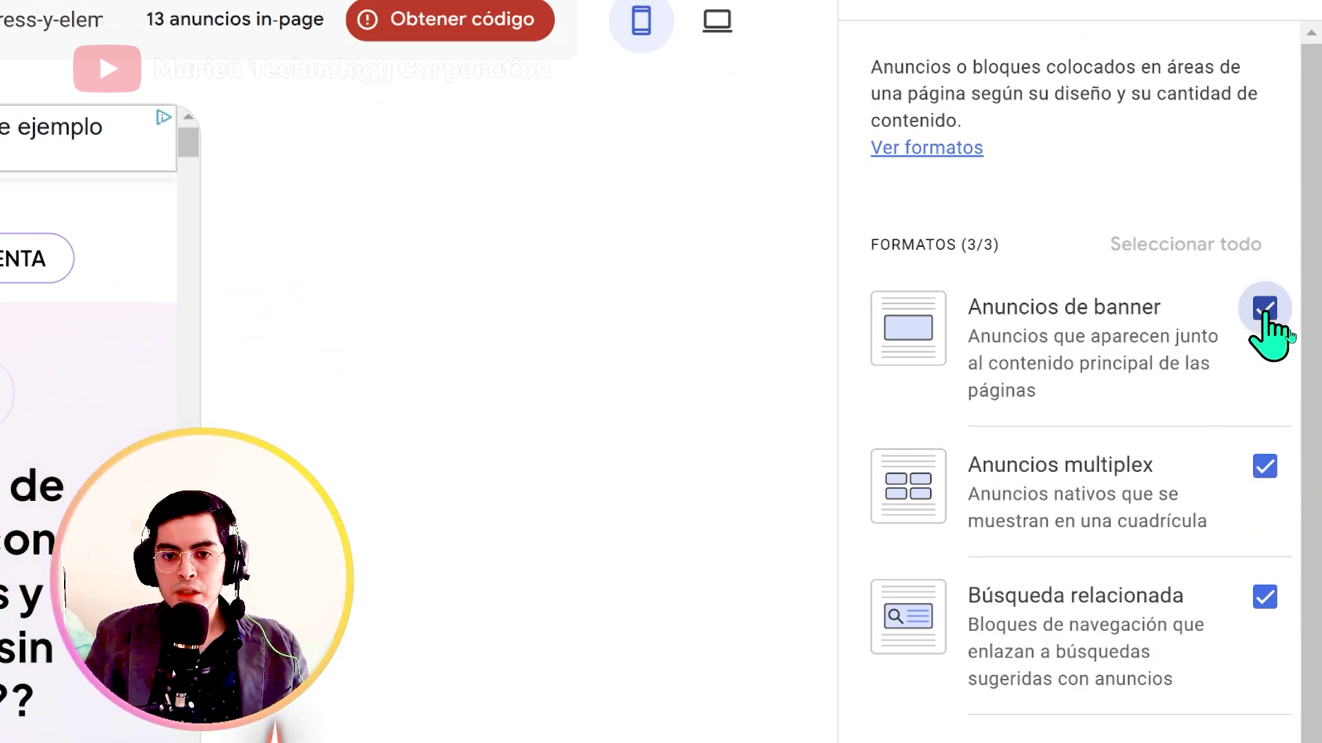
left_click(1264, 467)
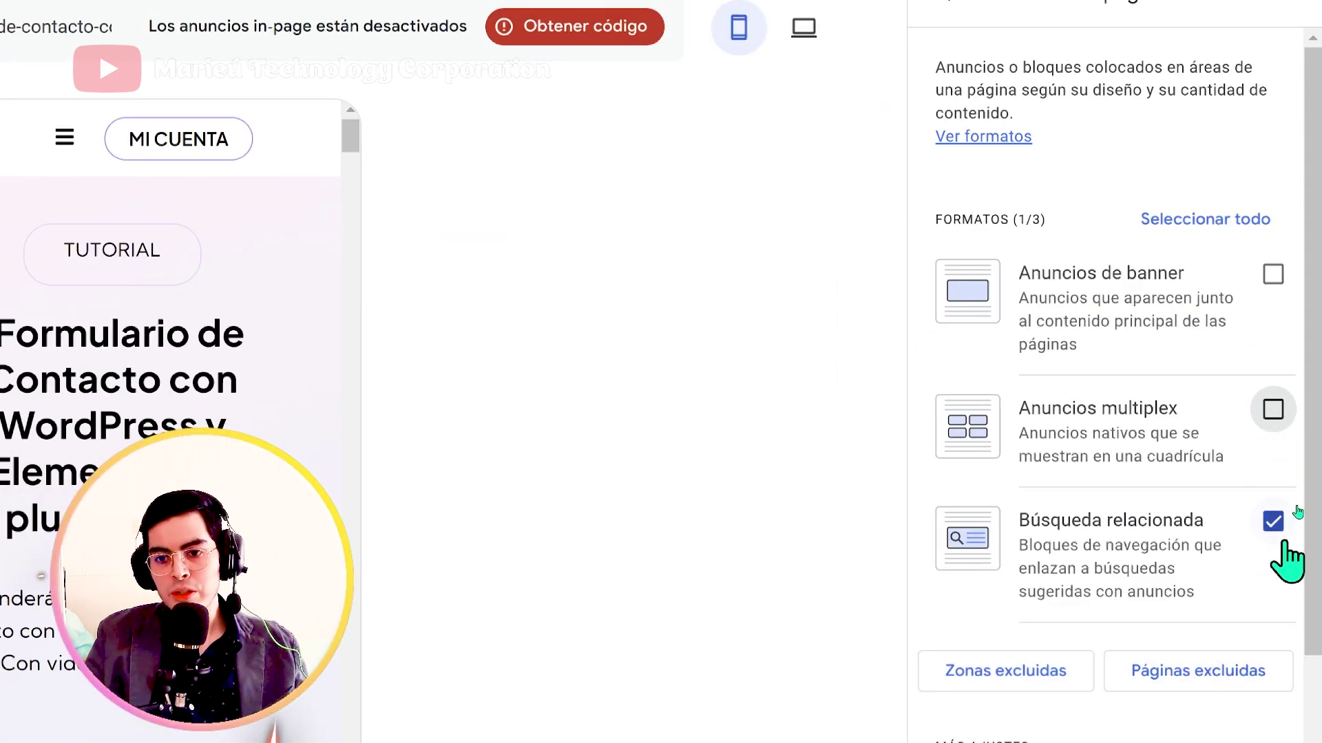
left_click(1279, 530)
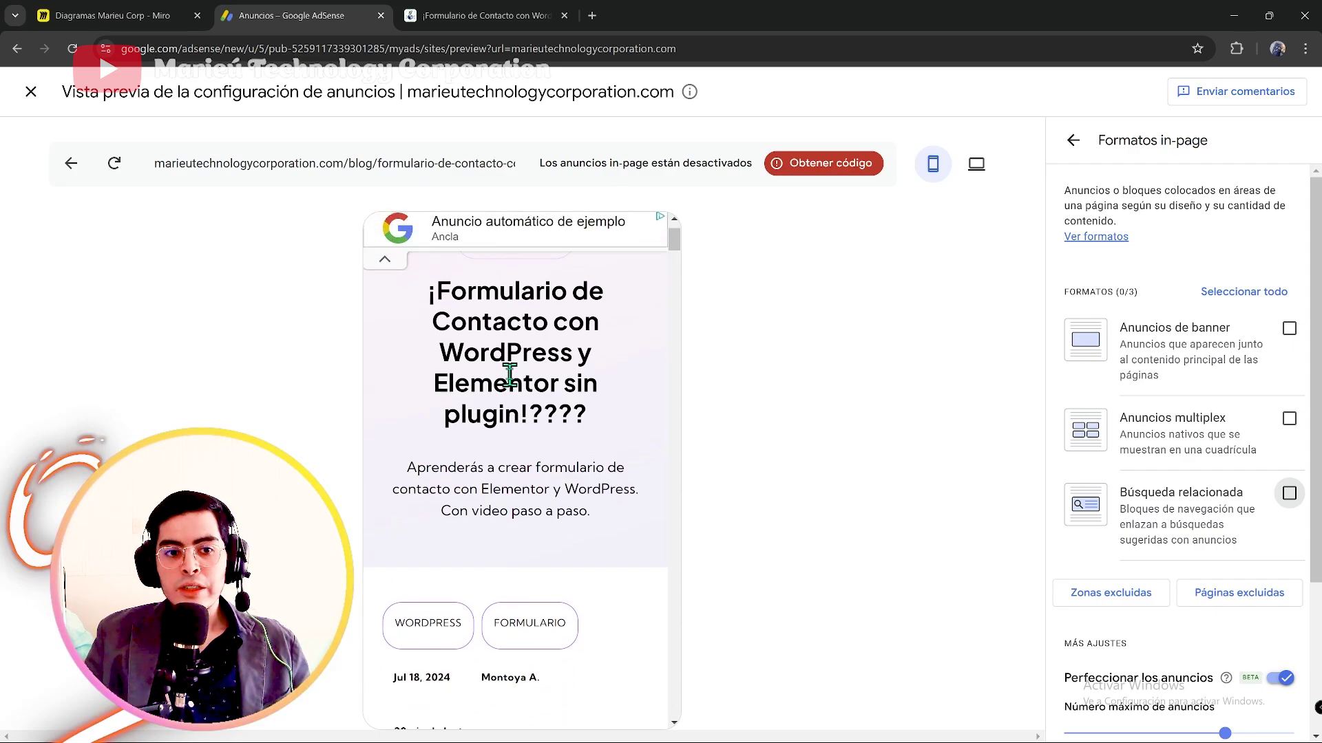
Step: Check the beginning of the article in the mobile preview with the in-page formats turned off
scroll(509, 372, "down", 3)
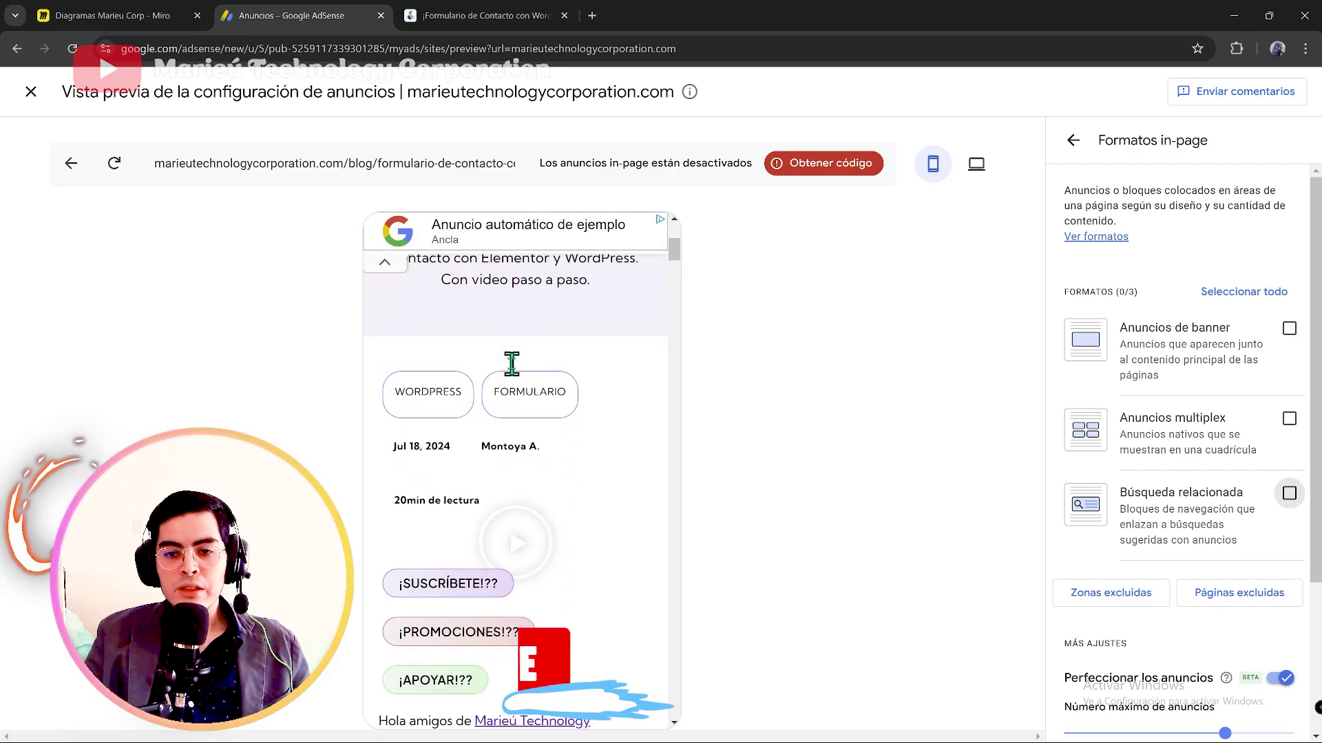
scroll(513, 385, "up", 4)
scroll(592, 472, "up", 1)
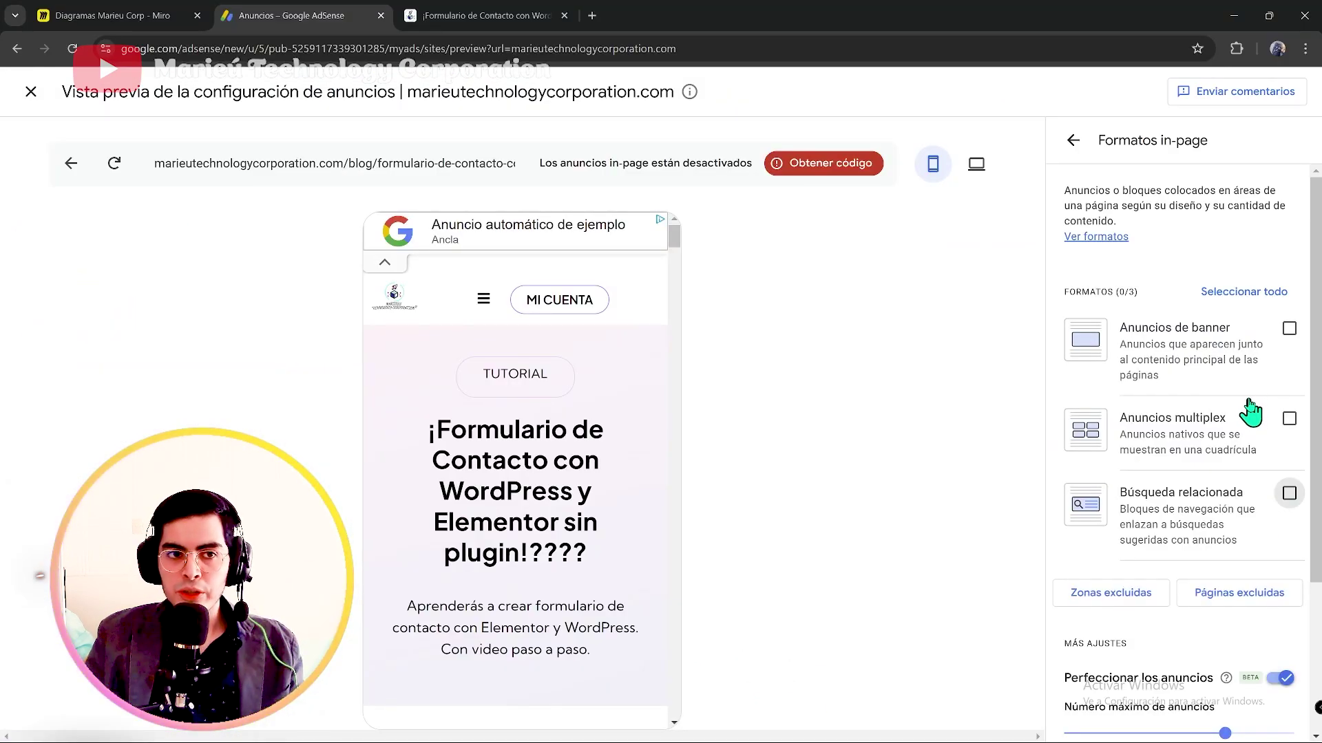
Step: Review the Ad Inserter Pro website and the Ad Inserter – Ad Manager & AdSense Ads page in the WordPress plugin directory
left_click(592, 15)
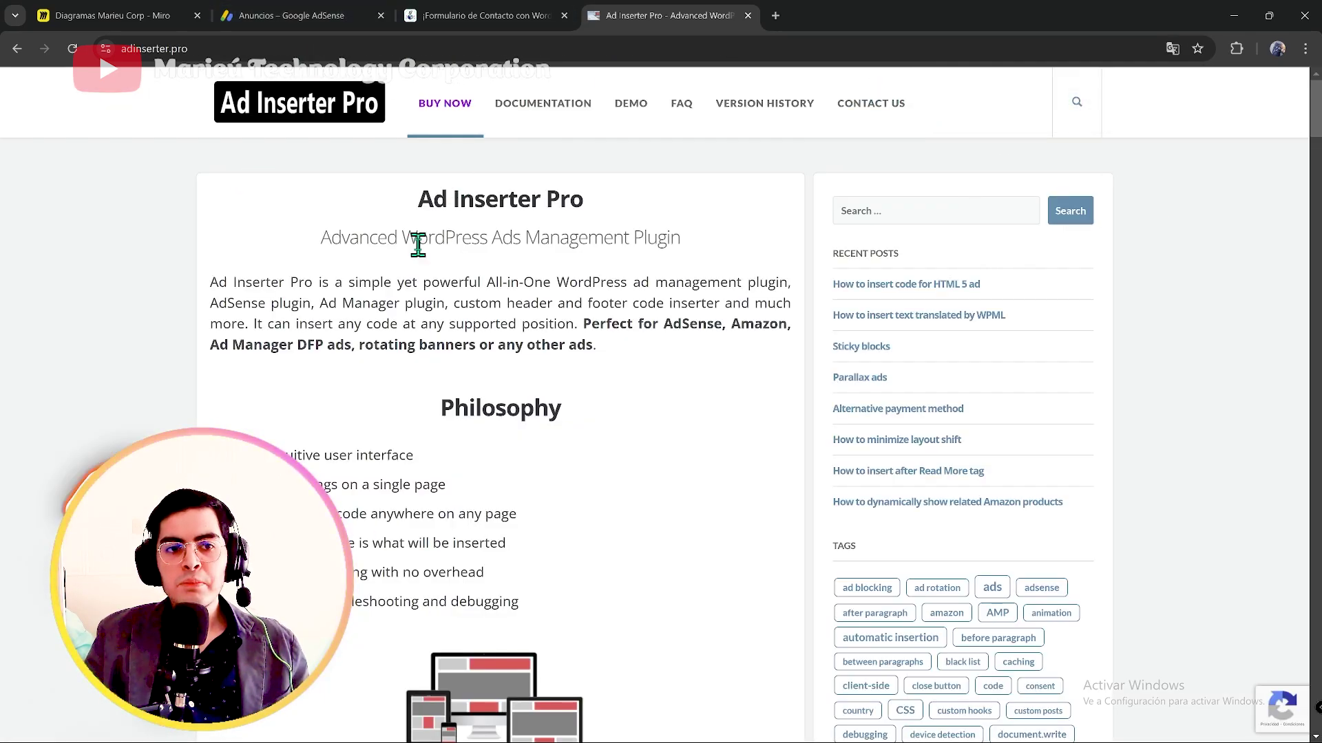
scroll(288, 190, "down", 10)
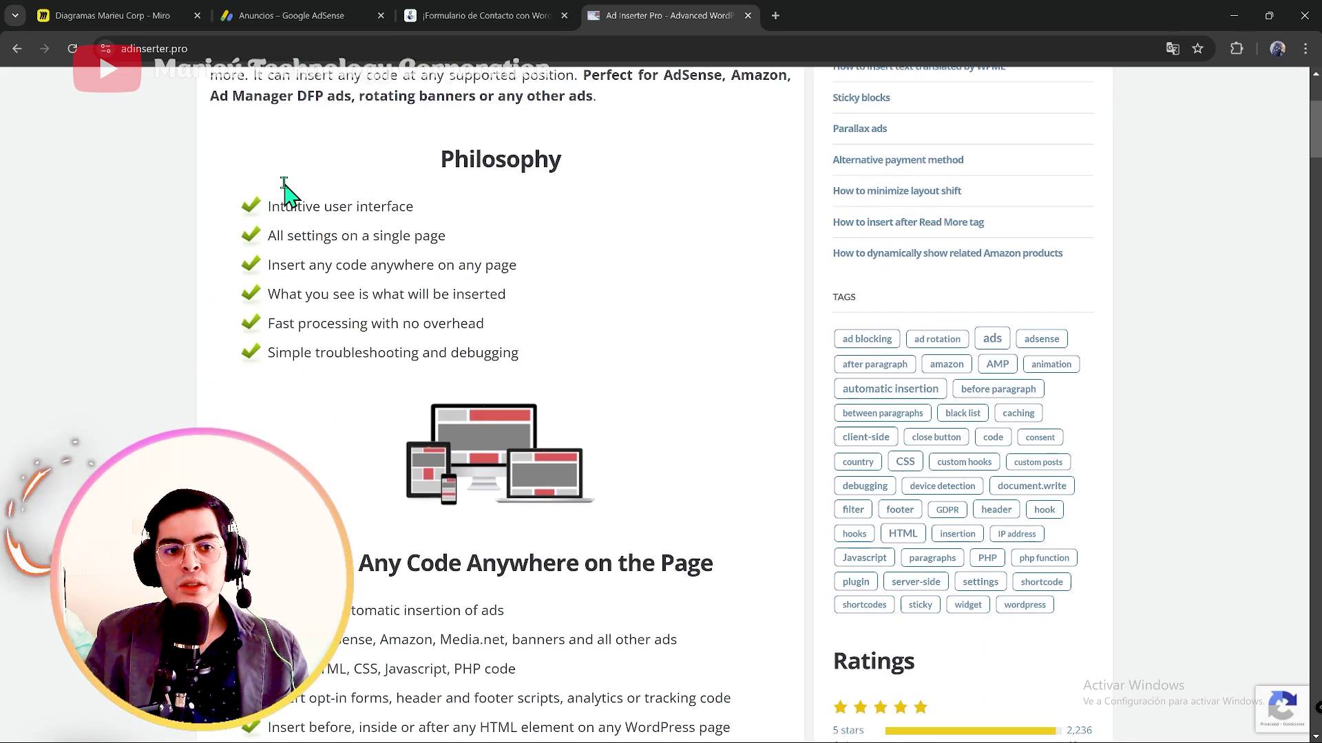
scroll(288, 199, "up", 5)
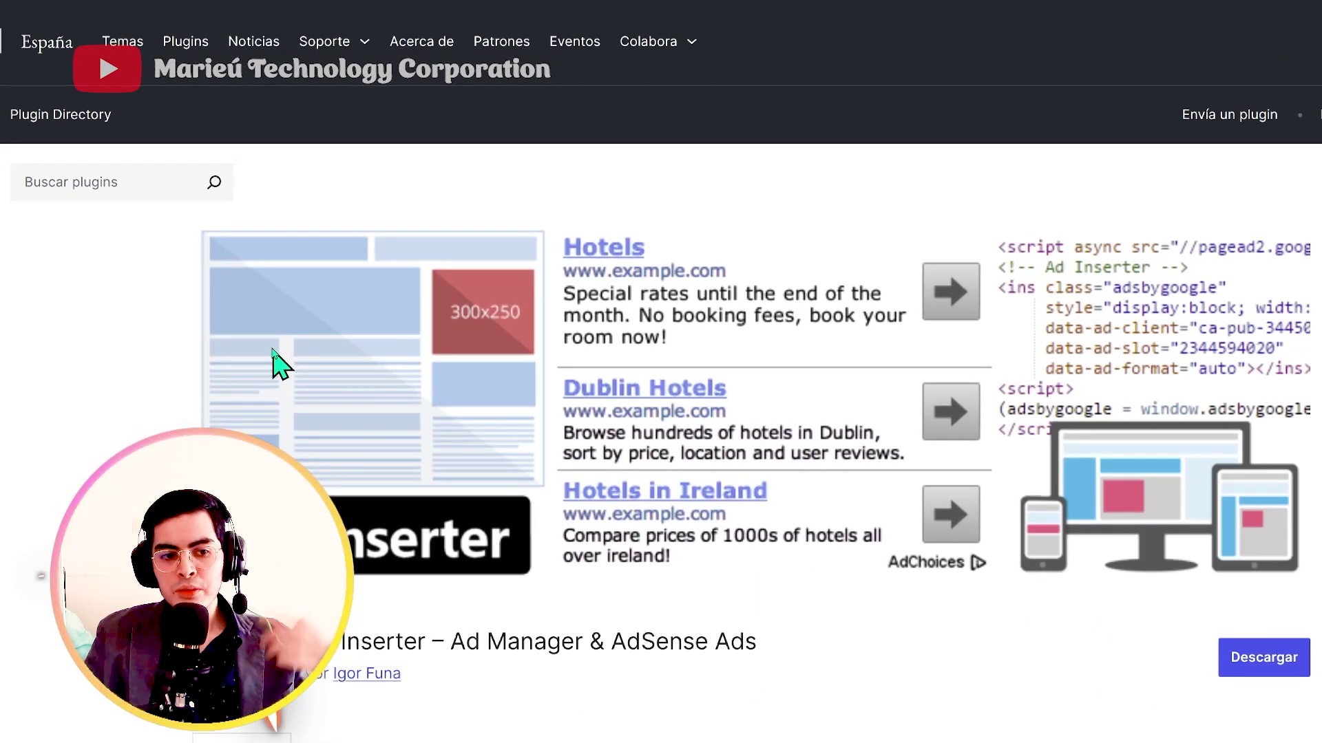
scroll(293, 334, "down", 3)
scroll(292, 334, "up", 3)
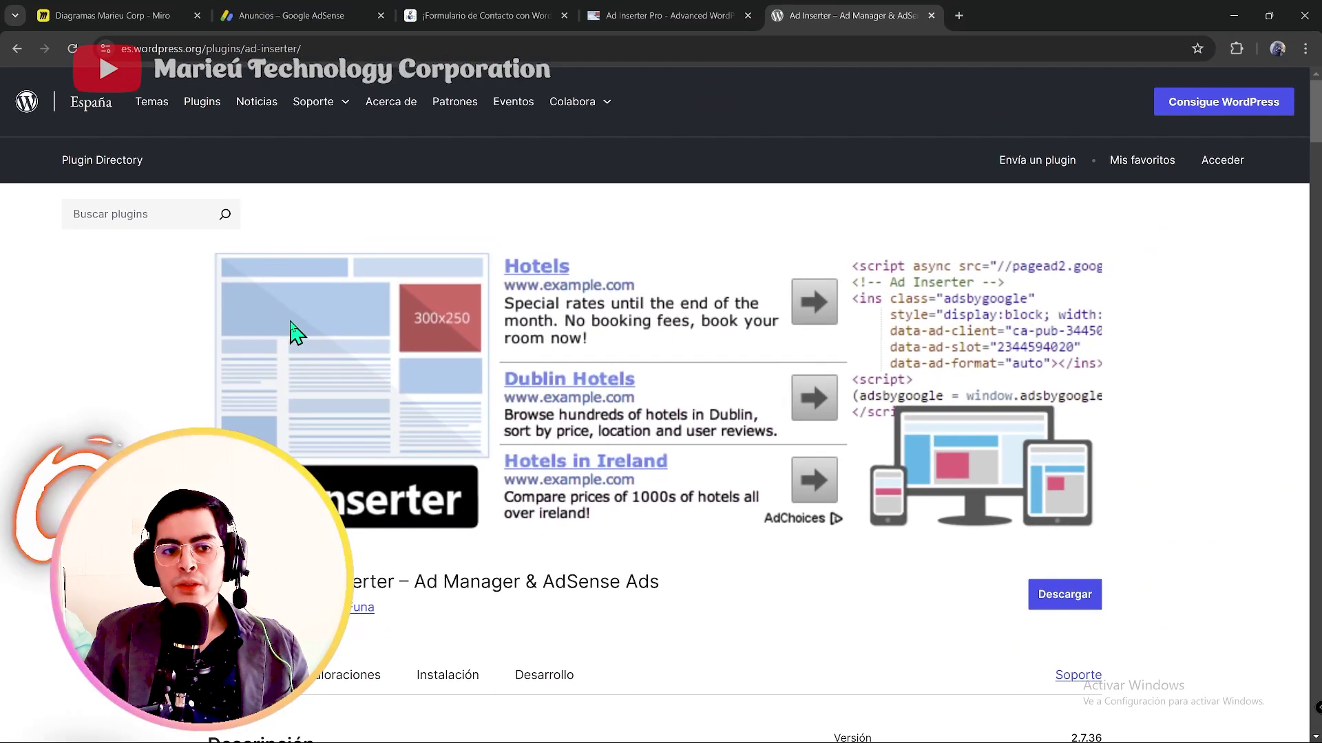
scroll(339, 304, "down", 4)
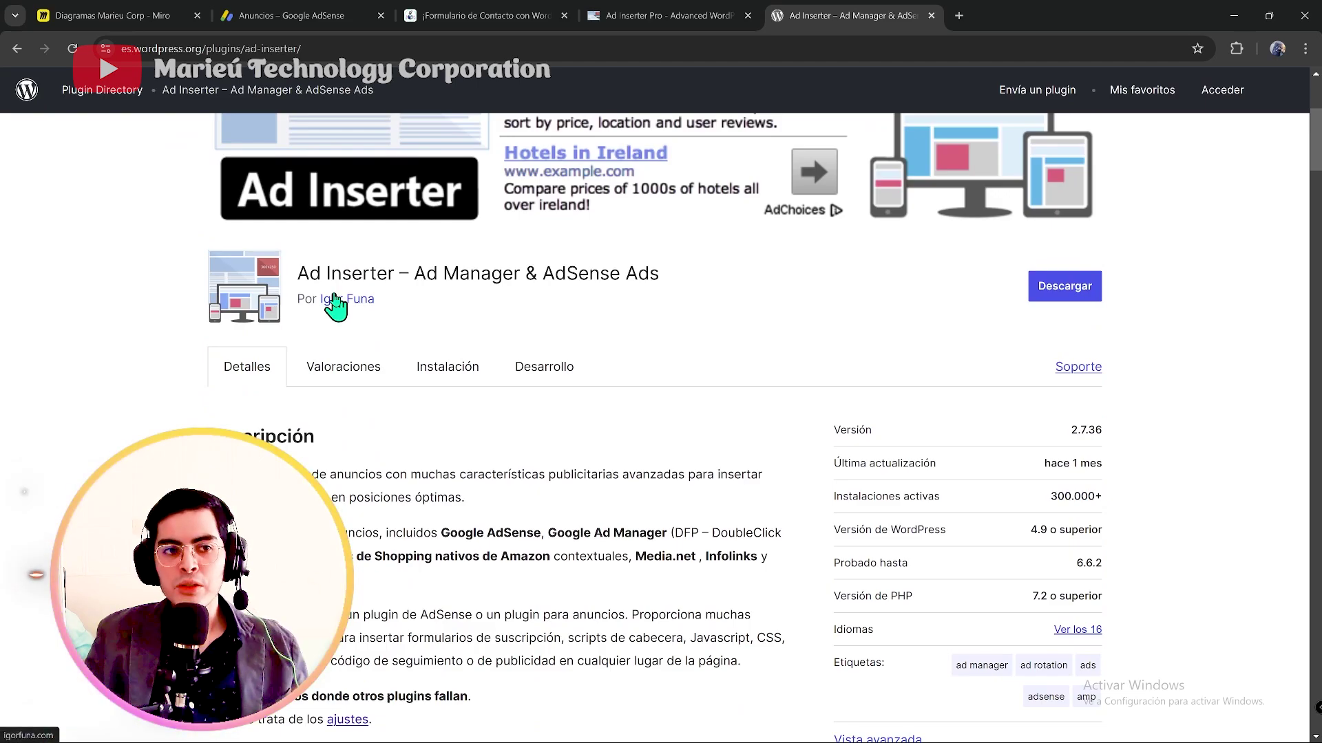
scroll(335, 295, "down", 14)
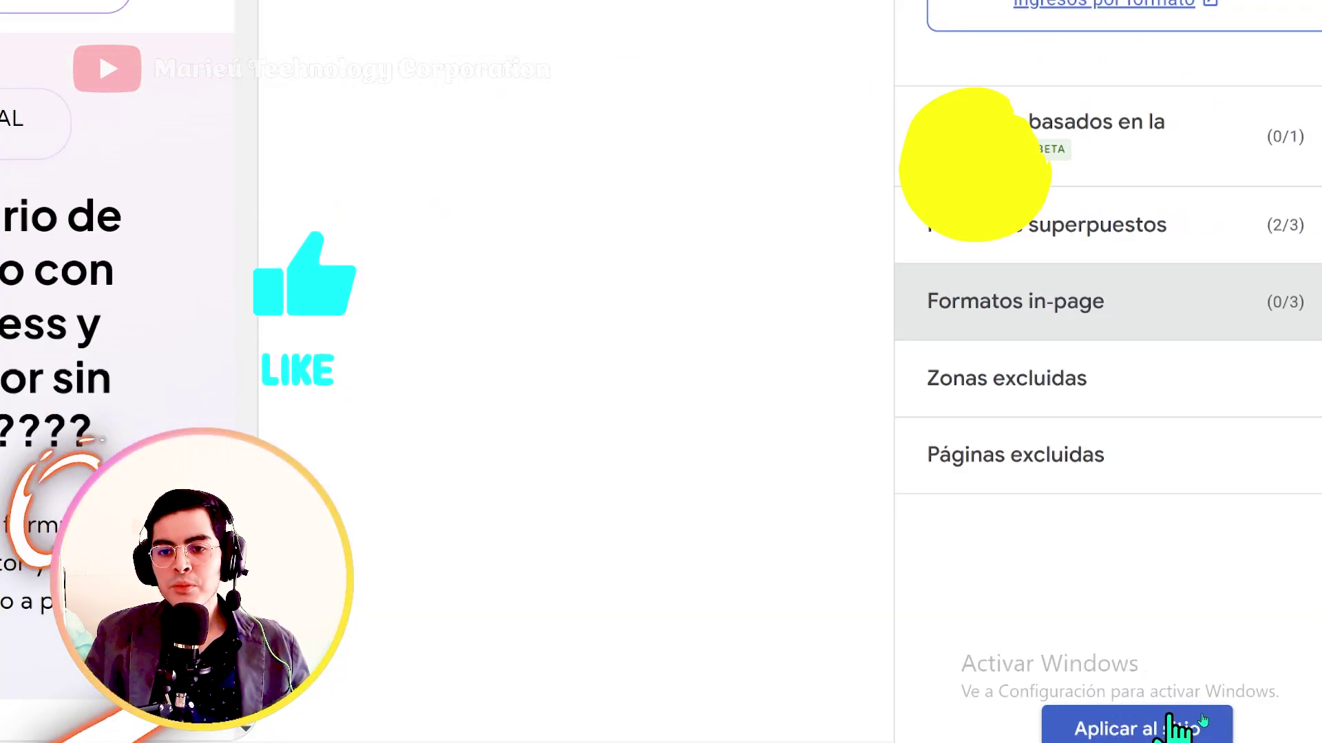
Step: Apply the changed ad settings to the site immediately, and show the options for creating ads by ad unit
left_click(1198, 724)
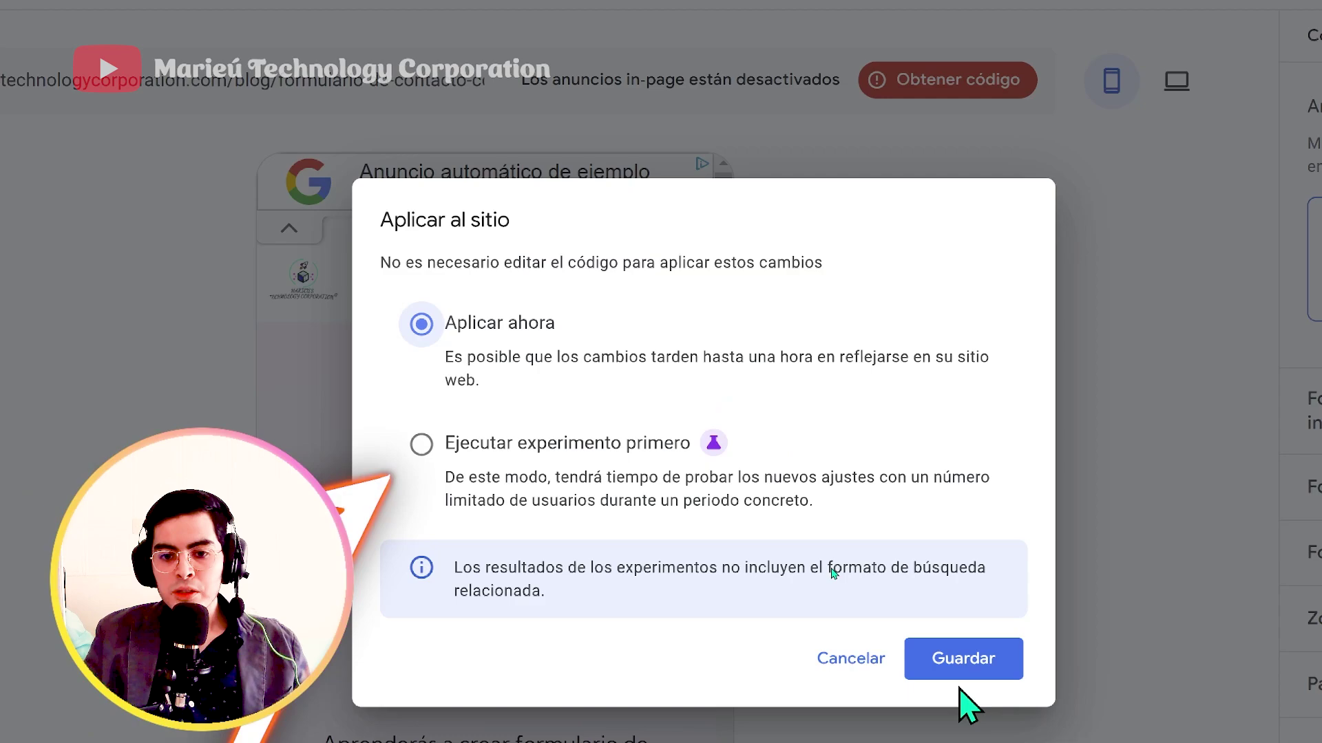
left_click(957, 659)
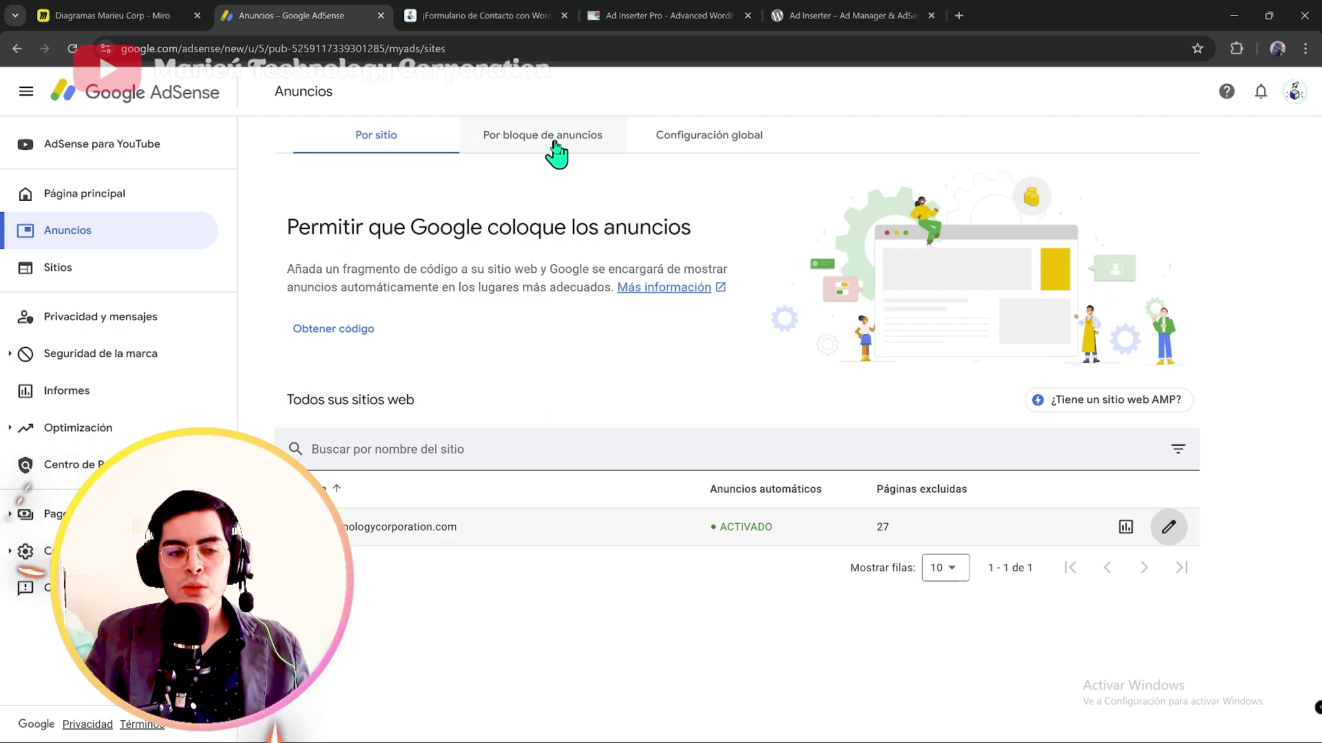
left_click(472, 138)
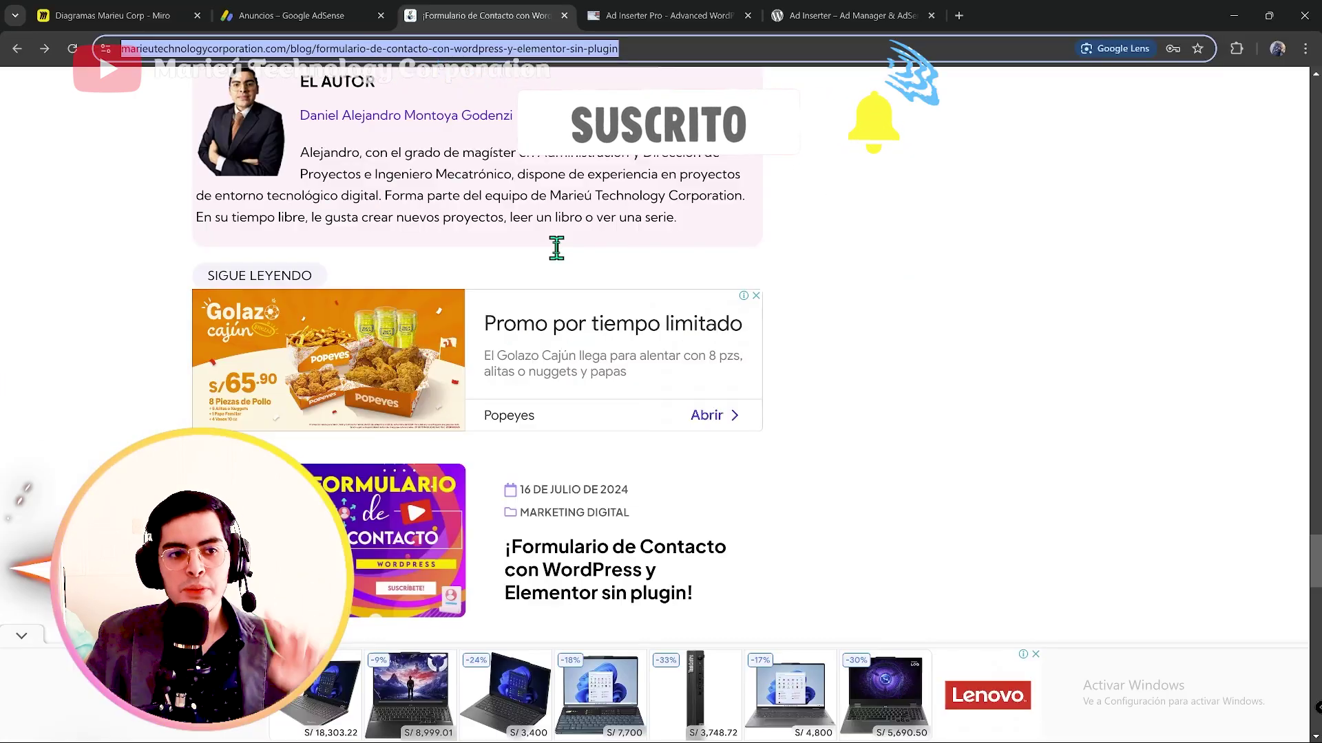
Step: Examine the ads around the article's further-reading section and preview a new multiplex ad unit in AdSense
scroll(268, 351, "down", 1)
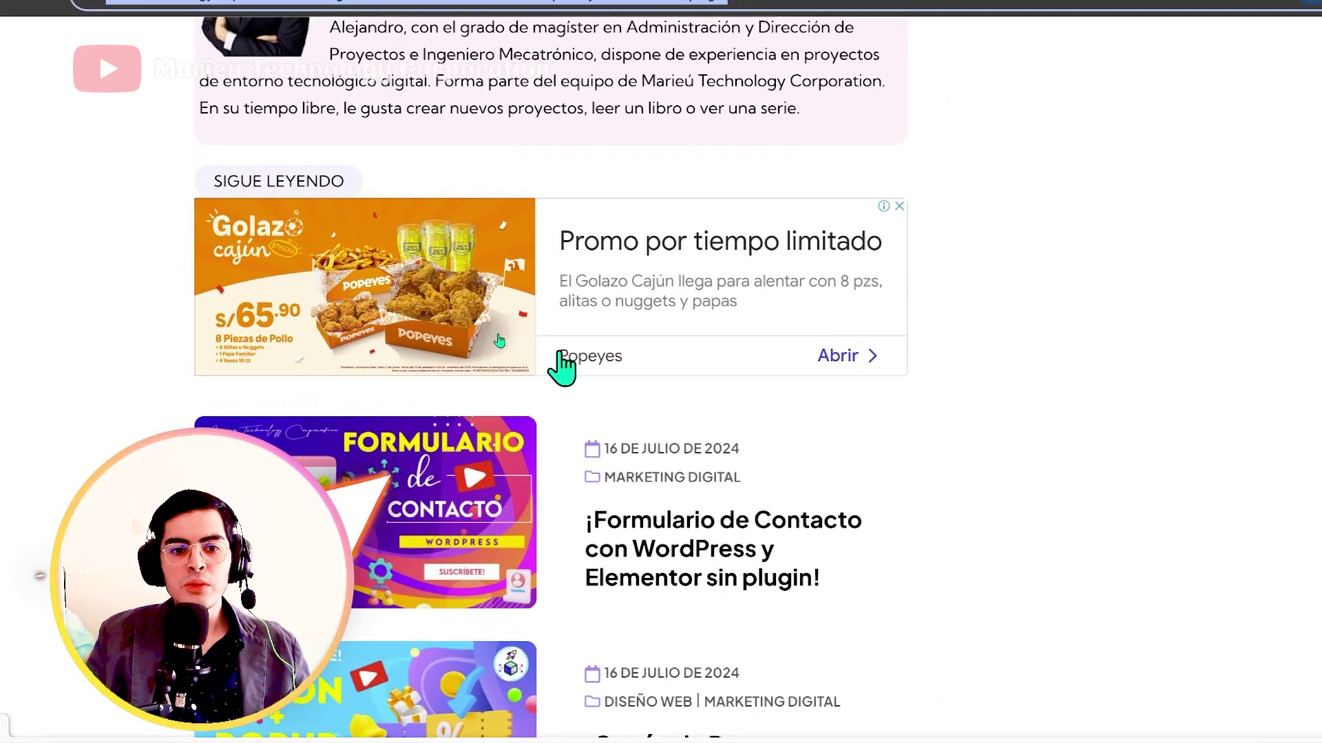
scroll(492, 396, "down", 2)
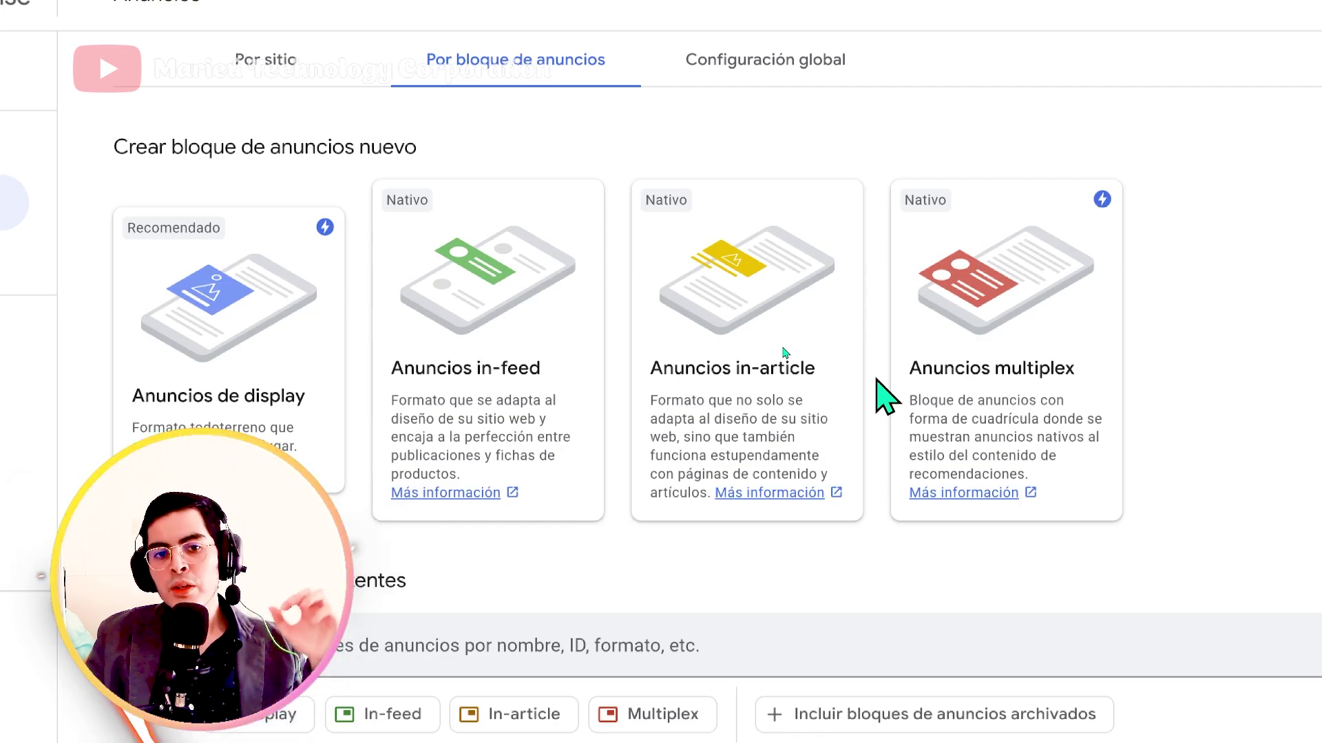
left_click(722, 441)
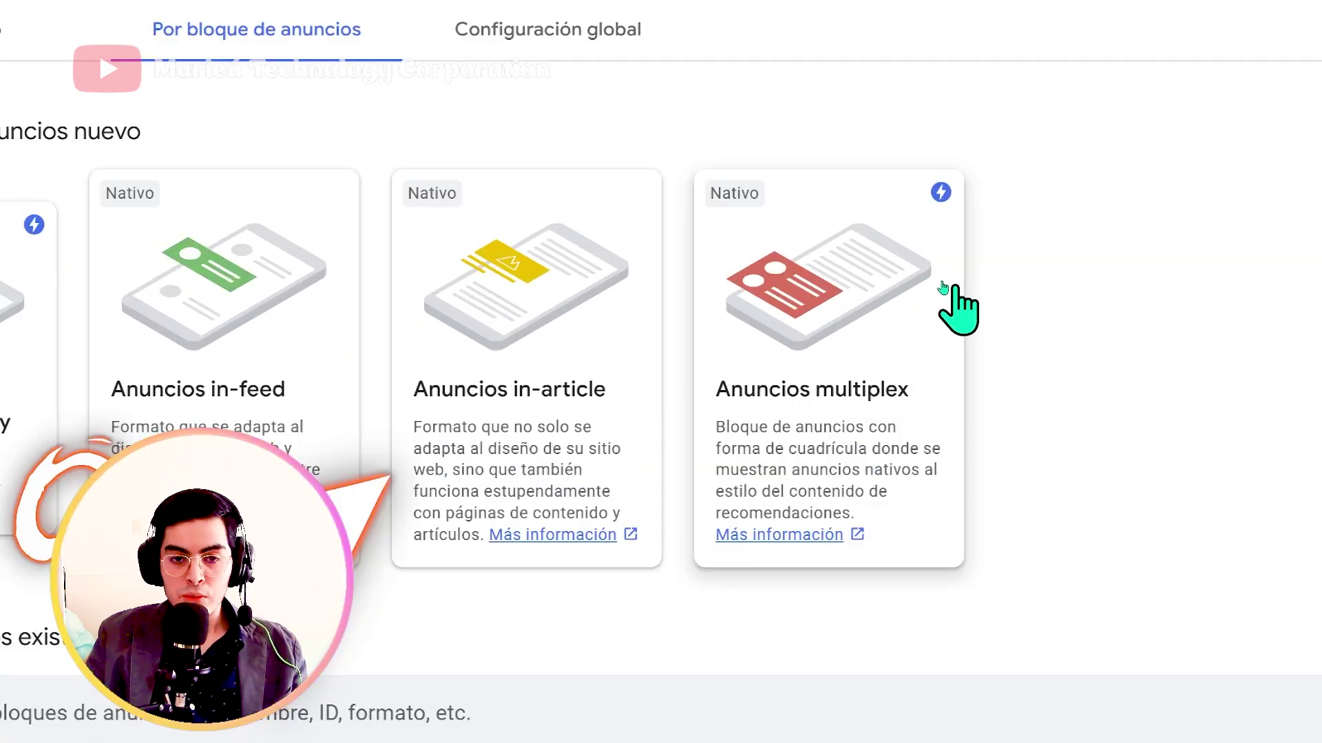
left_click(881, 282)
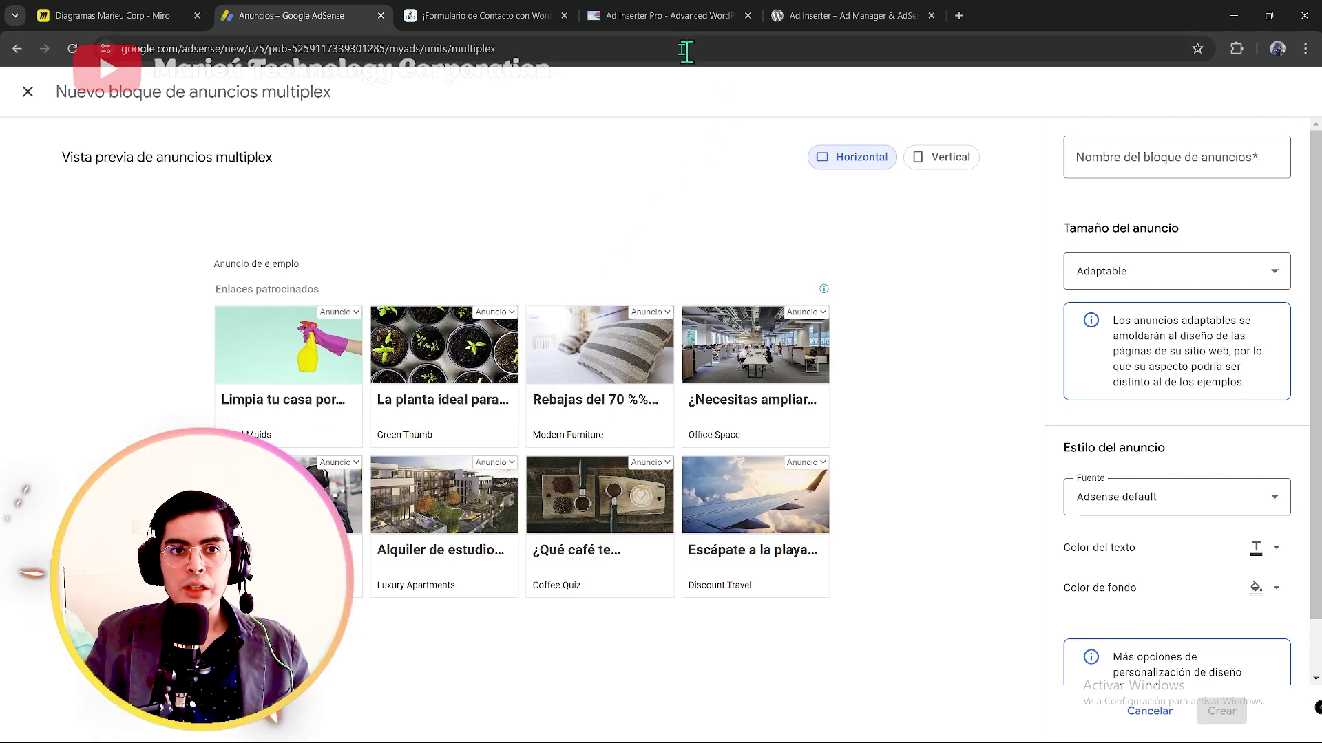
Step: Examine the live article's ads from the end of its text down to the grid below the comment form
left_click(523, 15)
scroll(664, 244, "down", 5)
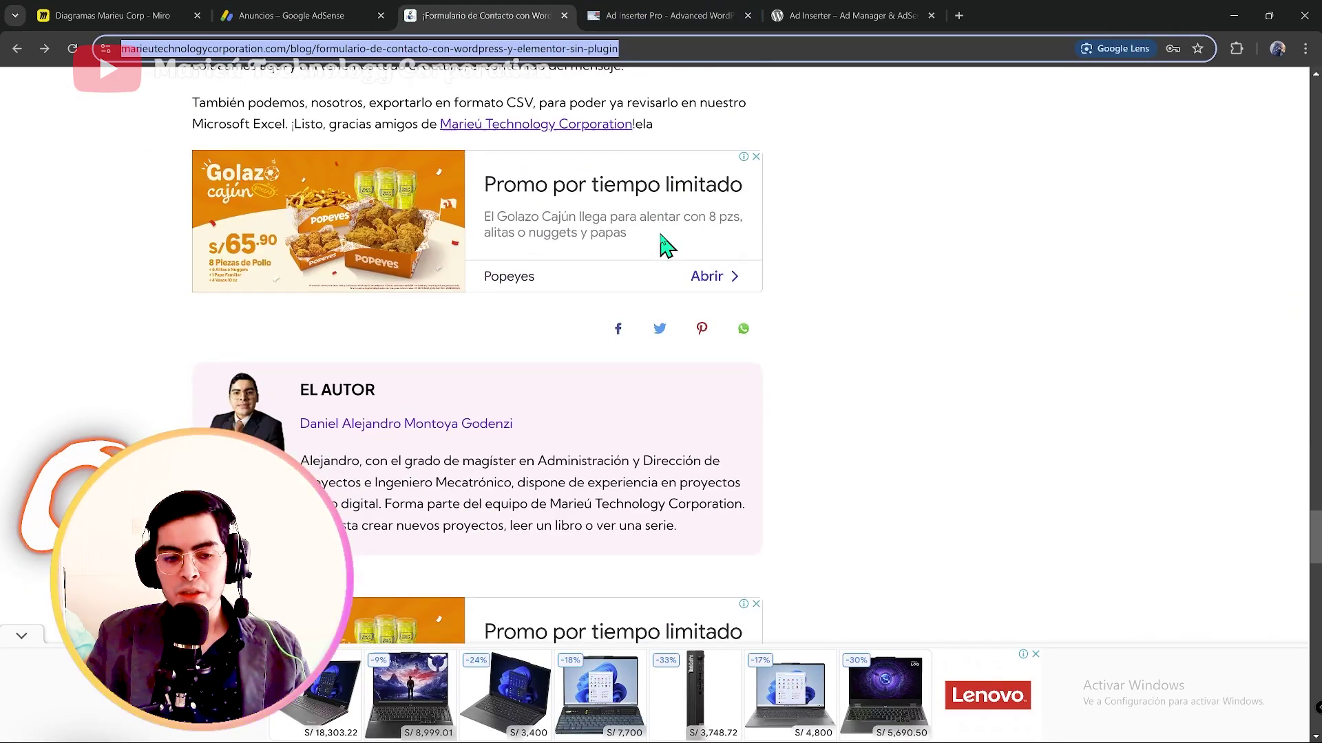
scroll(664, 245, "down", 10)
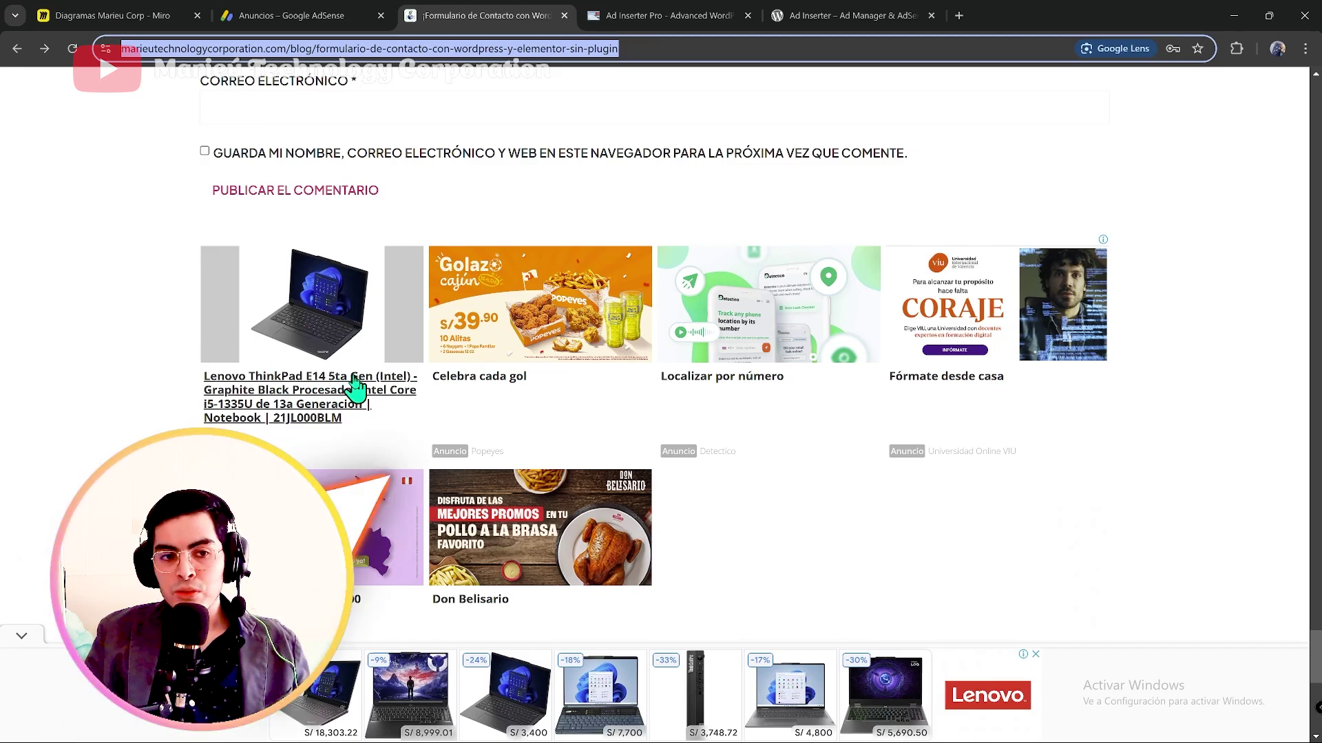
scroll(355, 389, "down", 3)
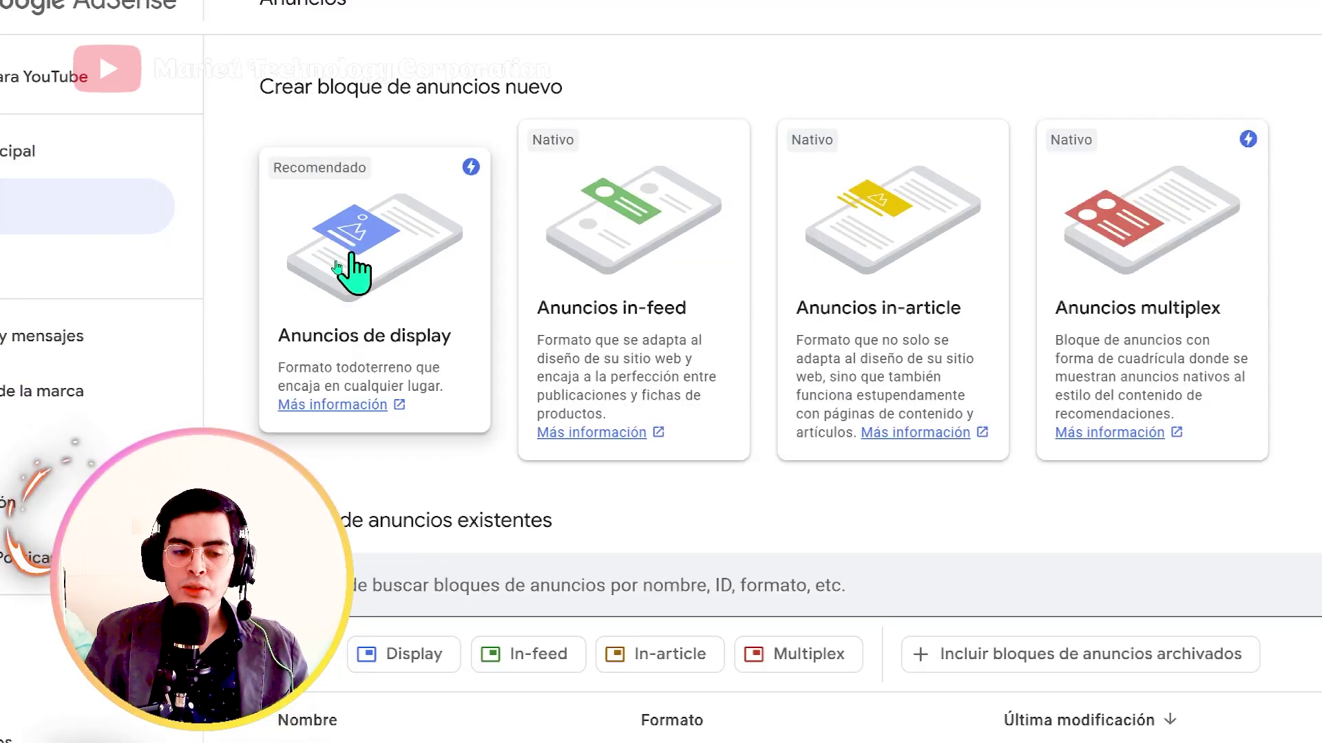
Step: Start a new display ad unit and preview its sample ads in horizontal and vertical layouts
left_click(345, 269)
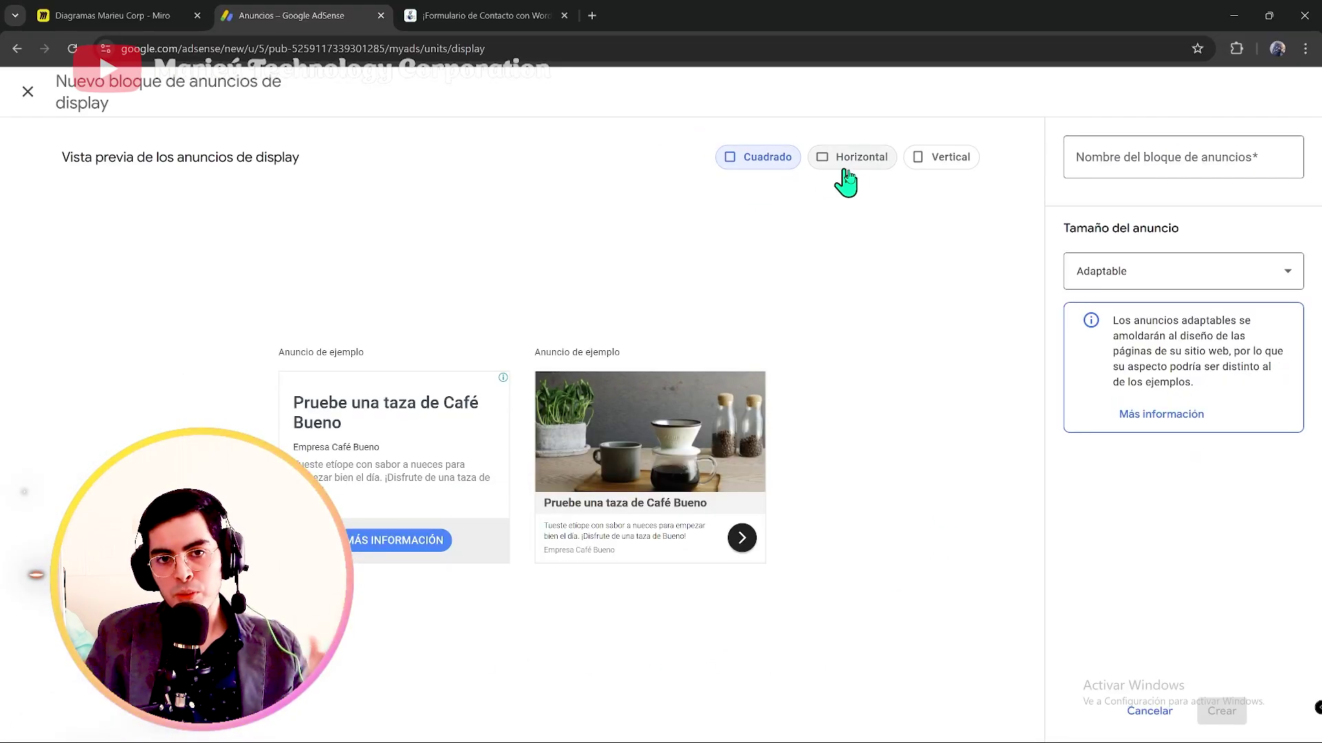
left_click(854, 175)
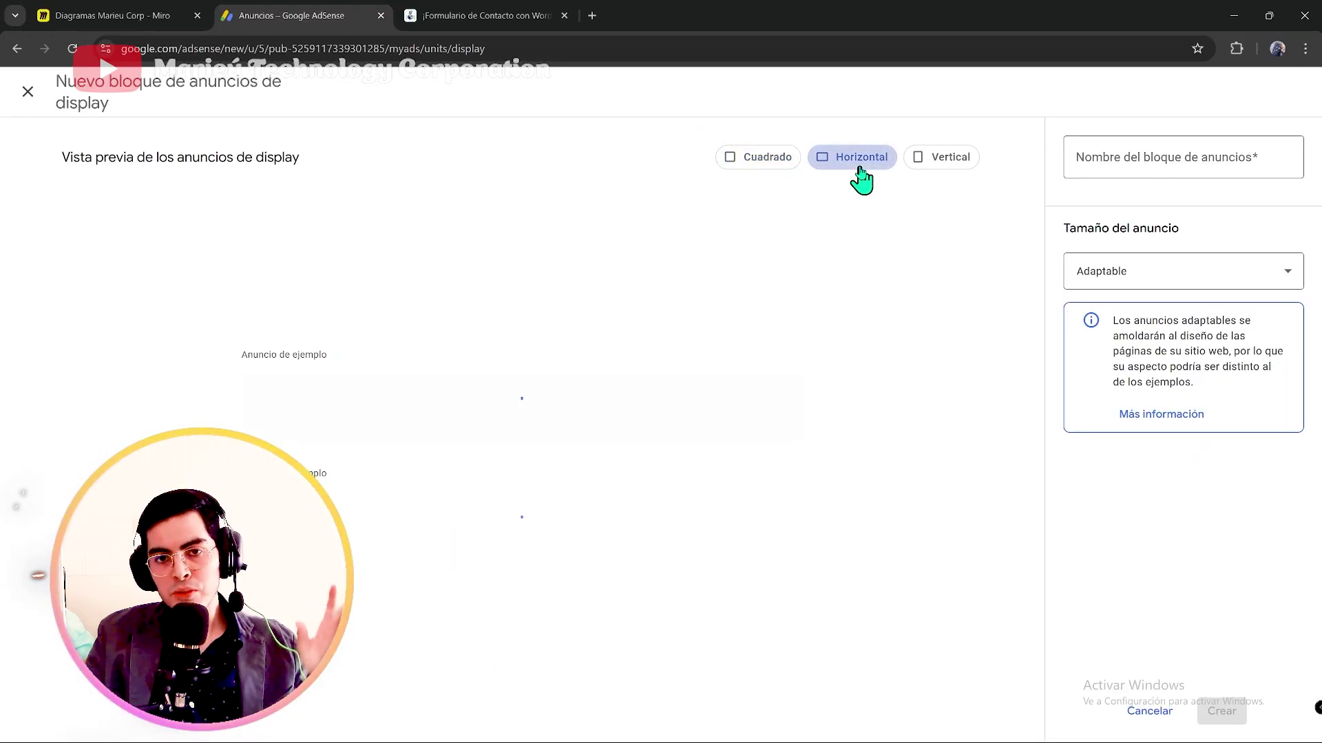
left_click(947, 172)
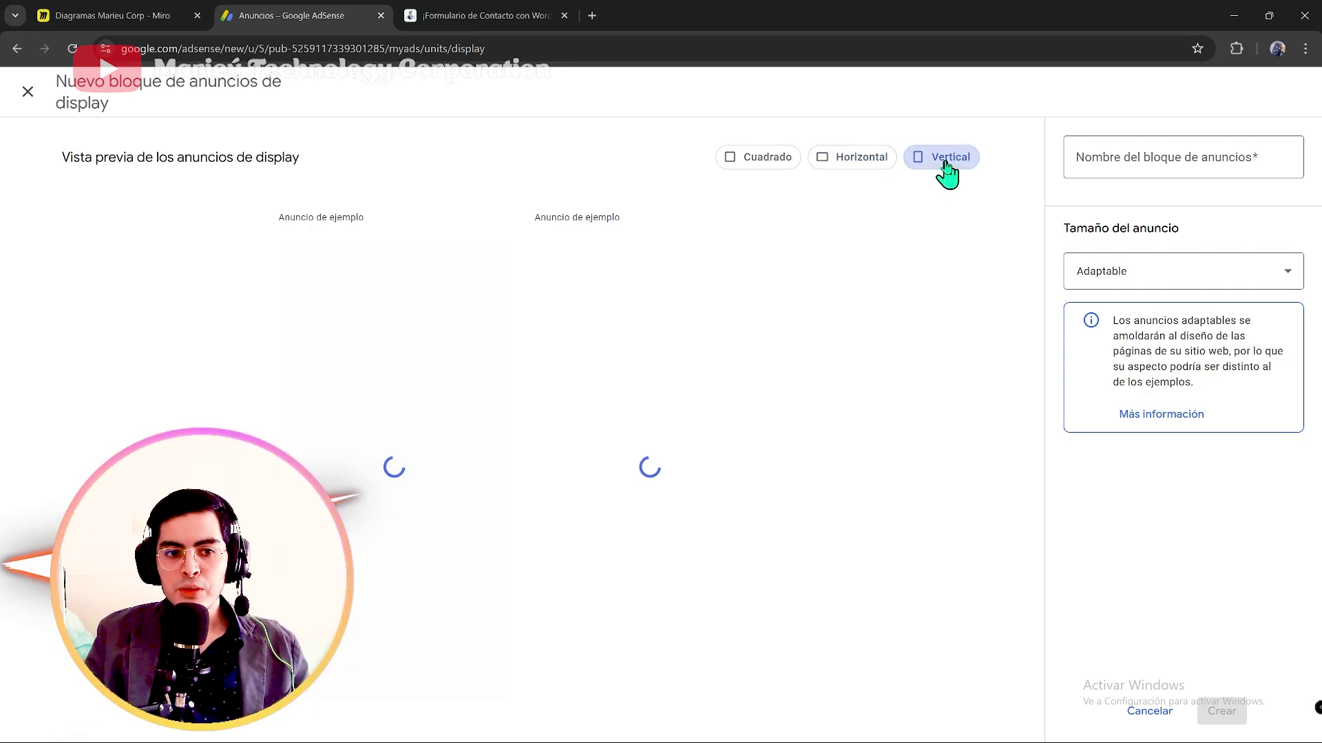
Step: Compare the vertical display samples with the live article's ad grid, text and sidebar banner
left_click(482, 15)
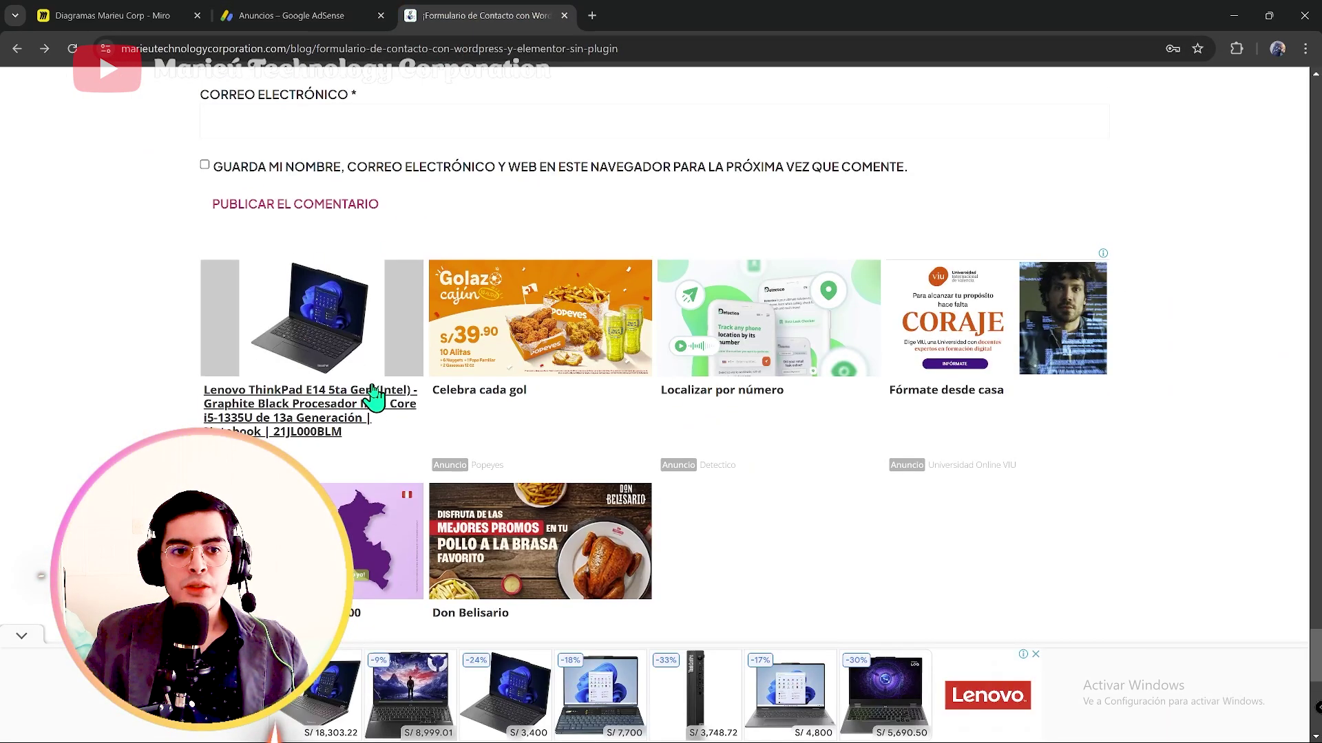
scroll(398, 336, "up", 5)
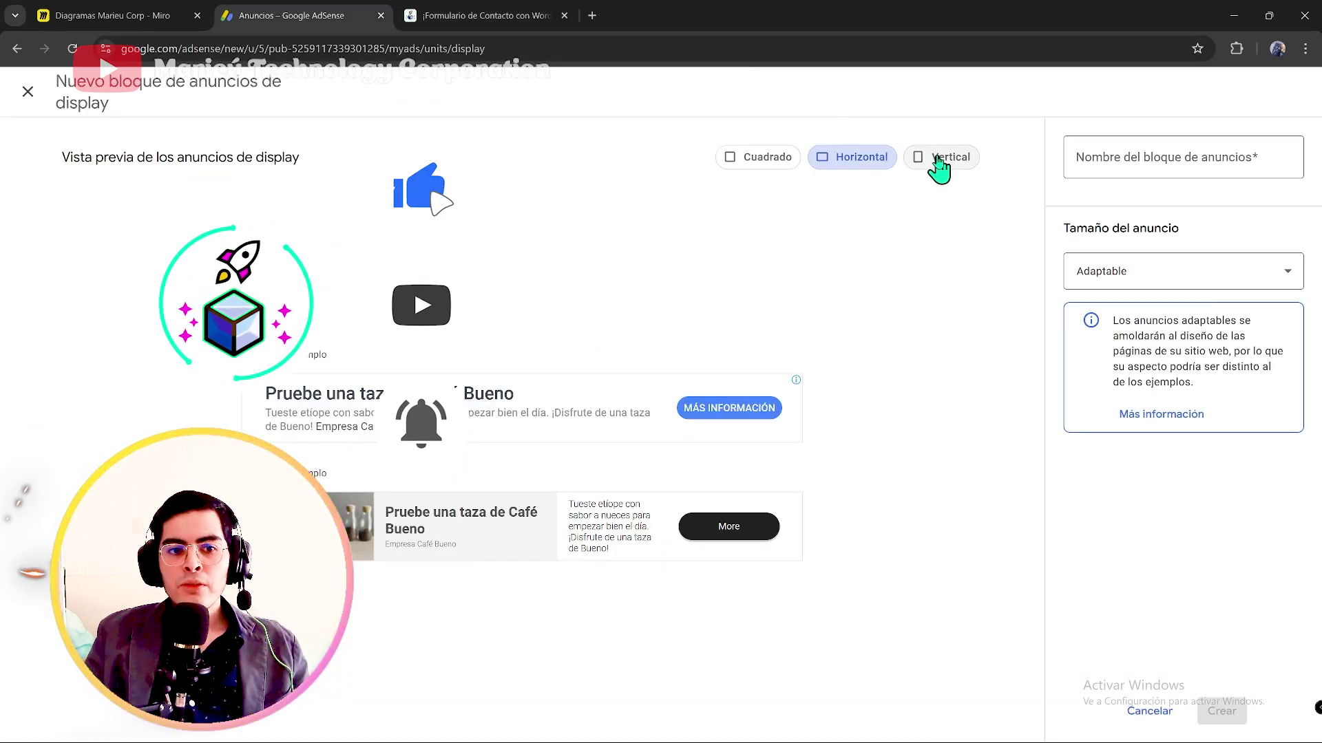
left_click(938, 165)
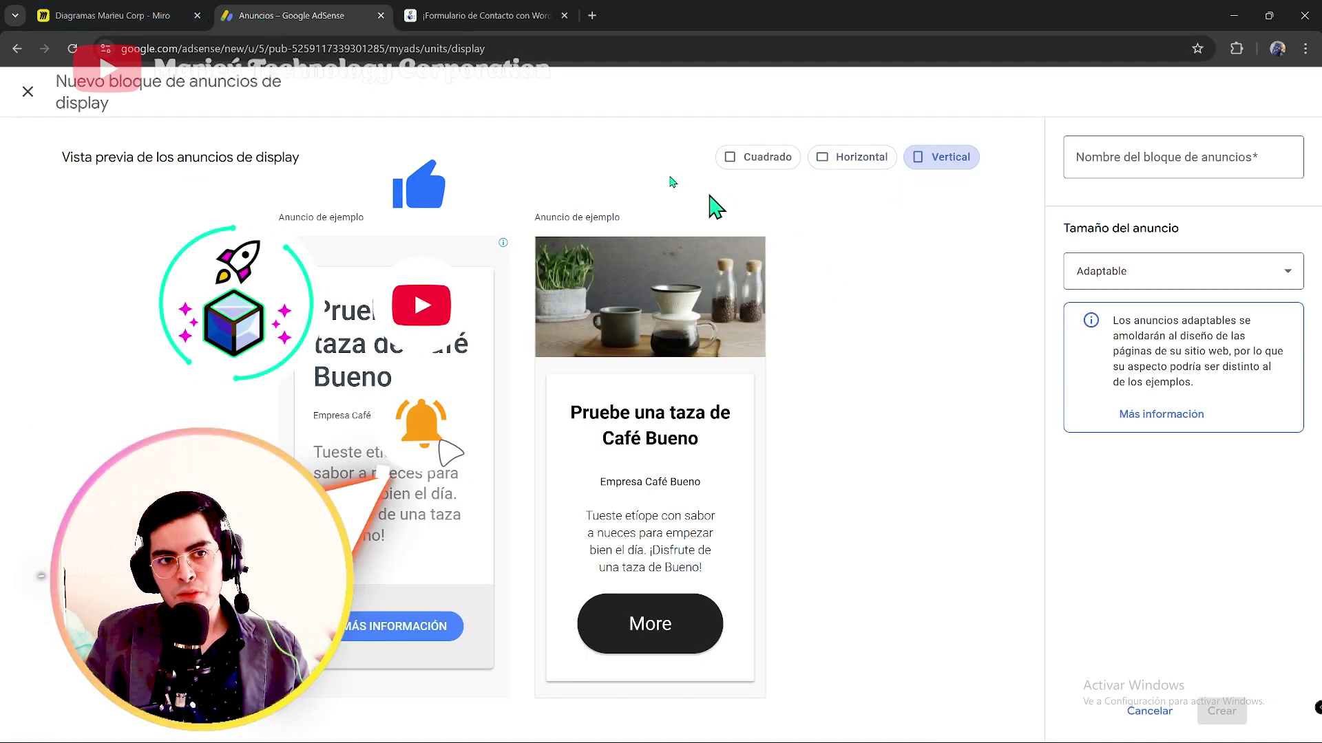
left_click(495, 16)
scroll(1009, 413, "up", 20)
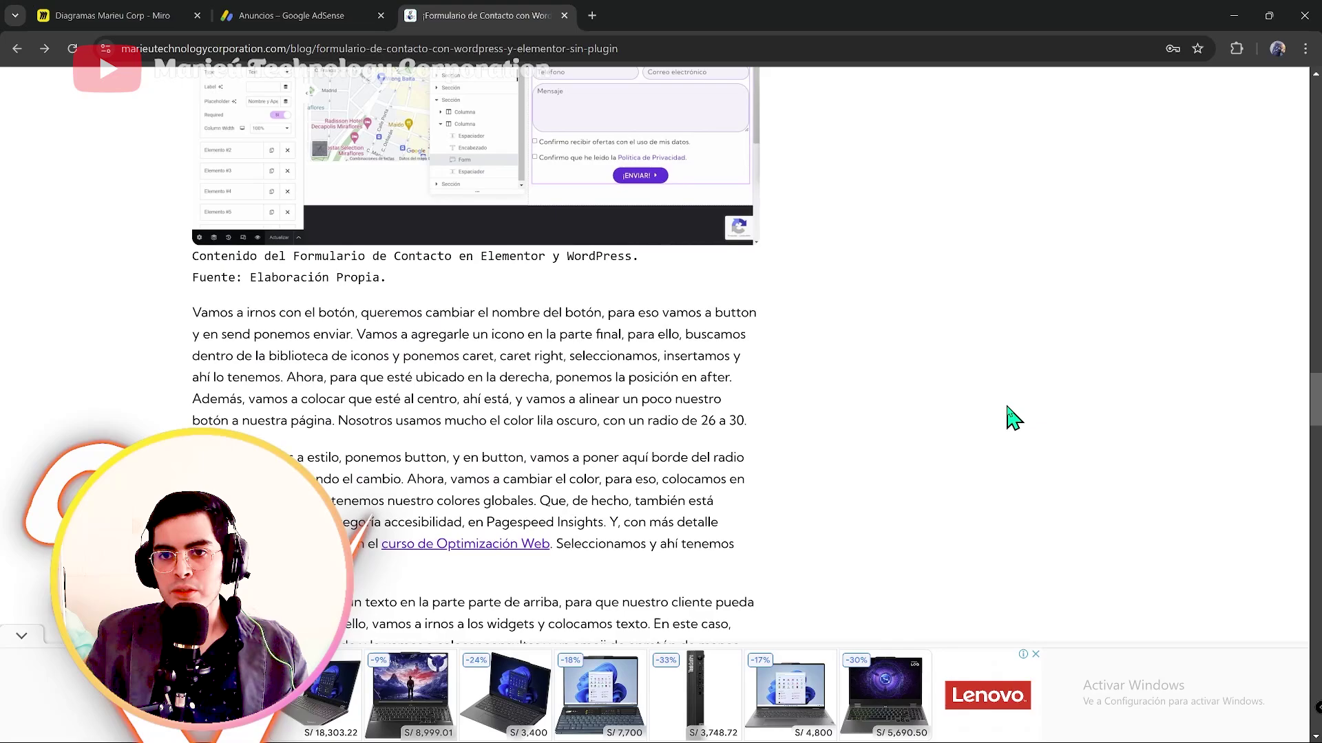
scroll(1009, 319, "down", 1)
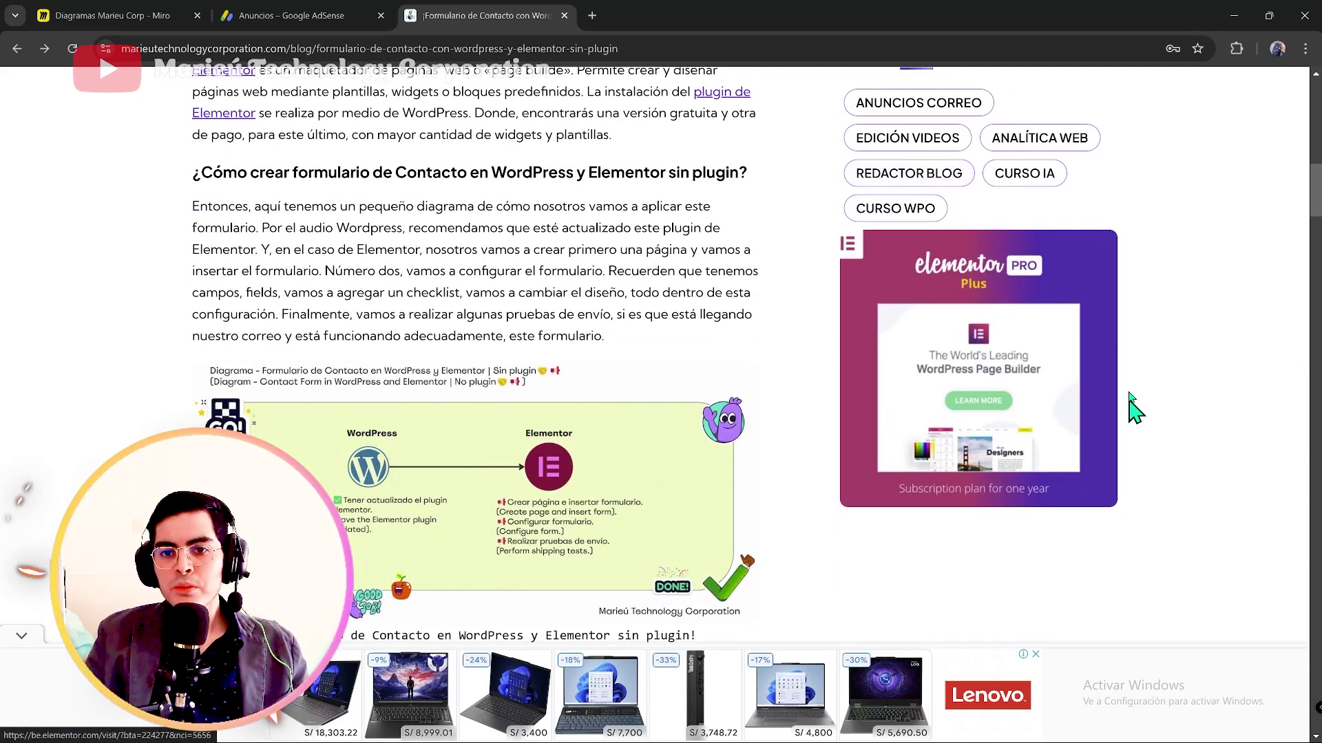
key("ctrl+shift+Tab")
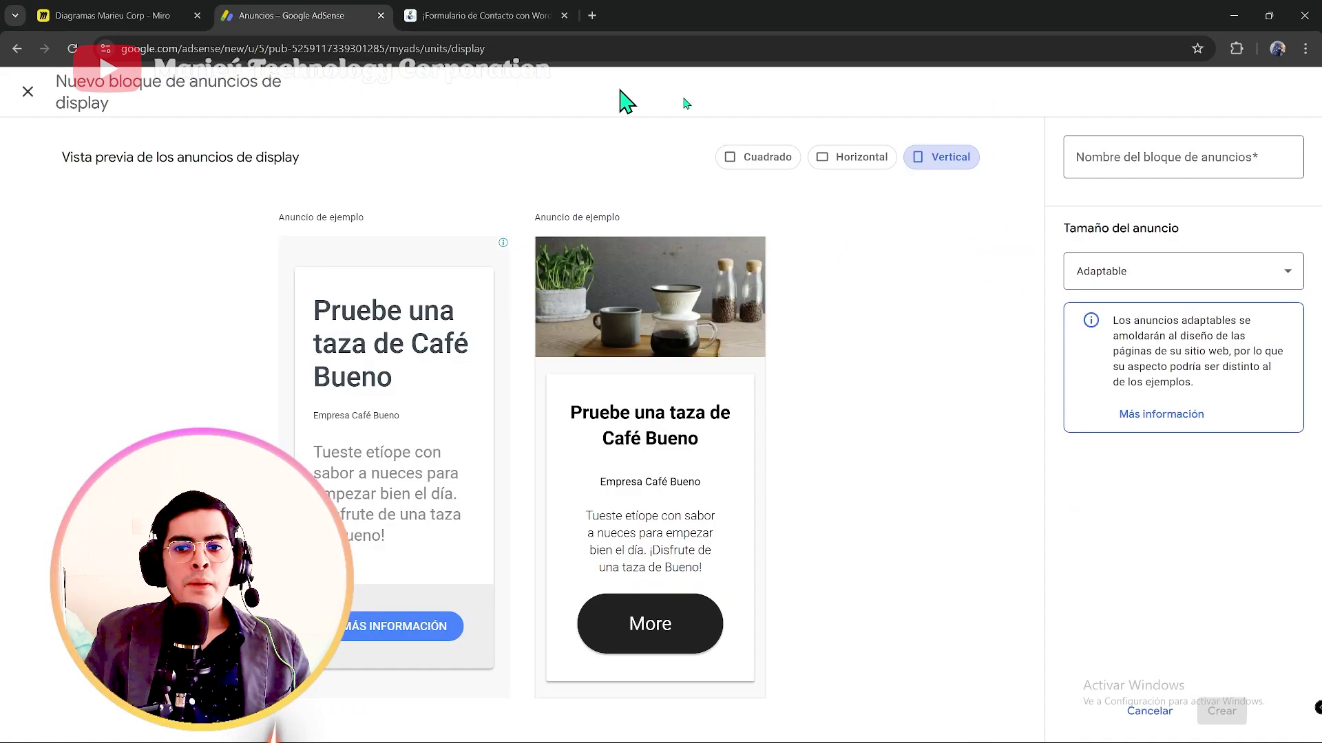
Step: Create the display ad unit with the name "Anuncio Display Blog Diseño Web" and the ad size Adaptable
left_click(1225, 158)
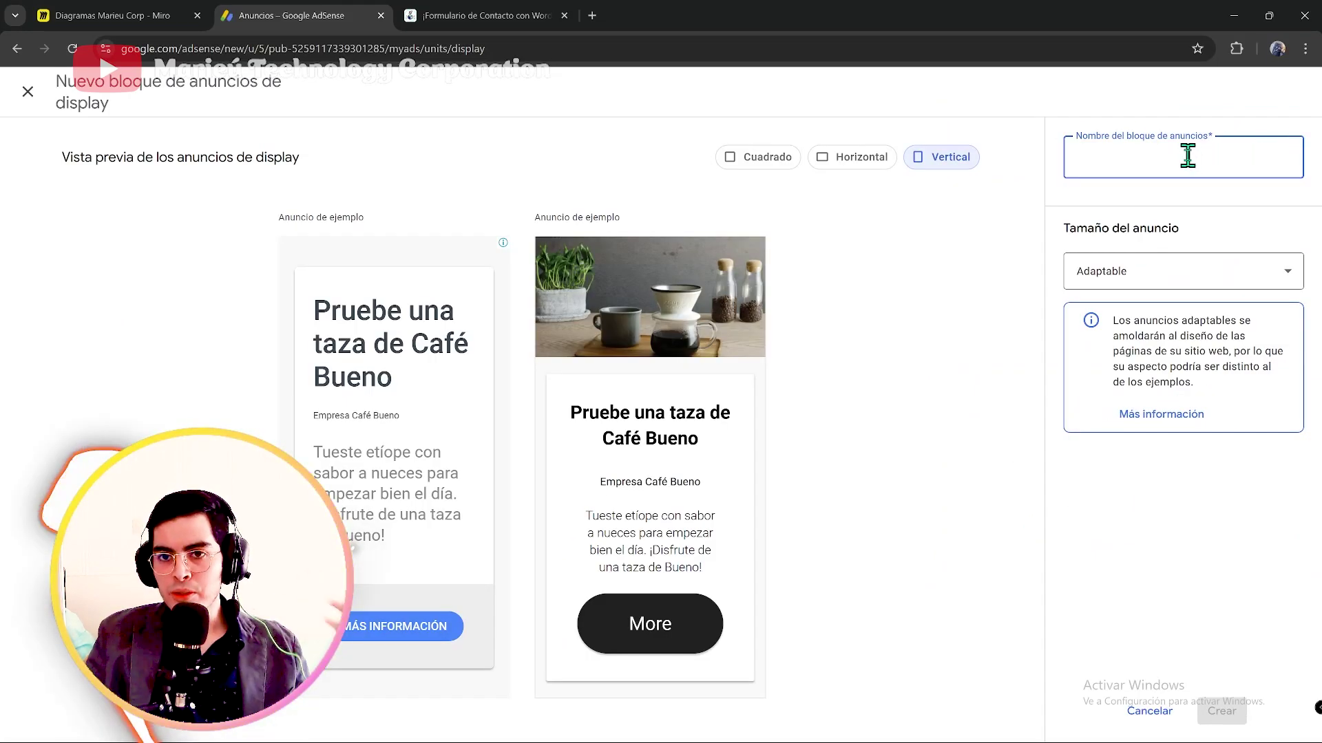
type("Anunc")
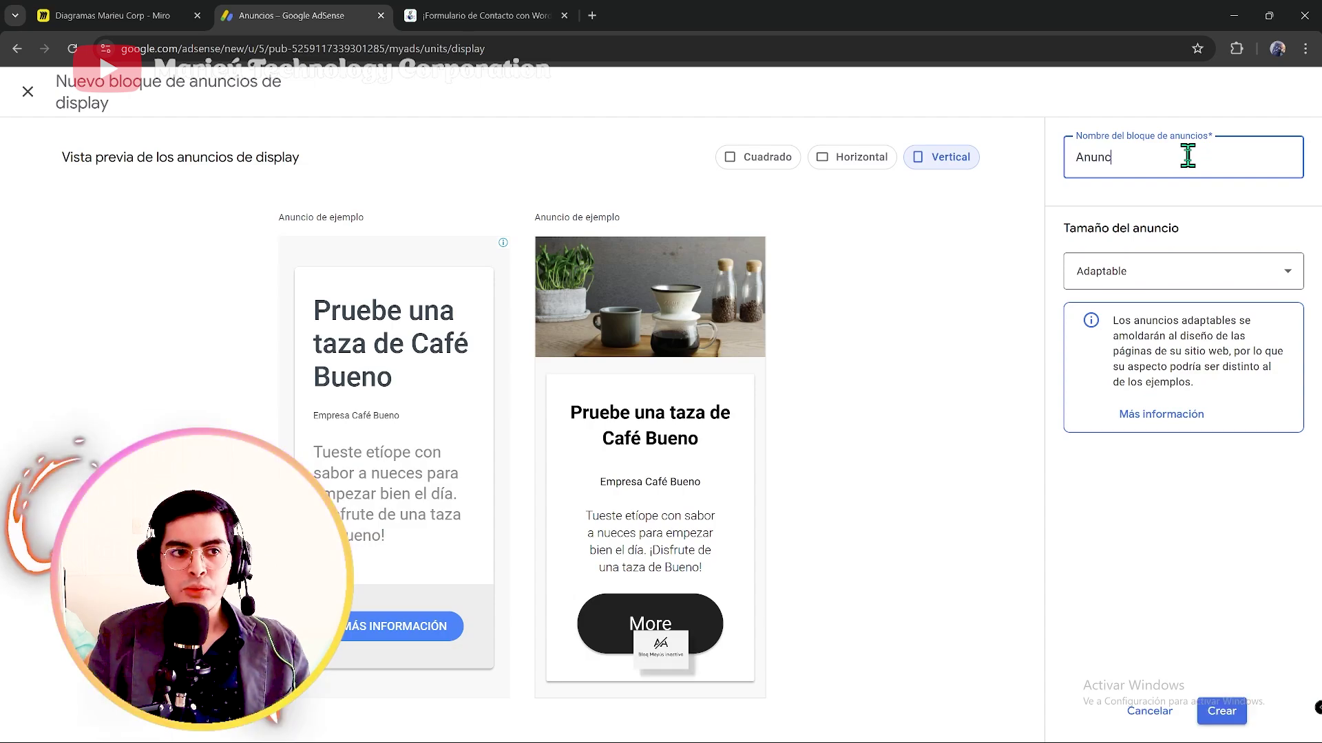
type("io Display Blog Diseño Web")
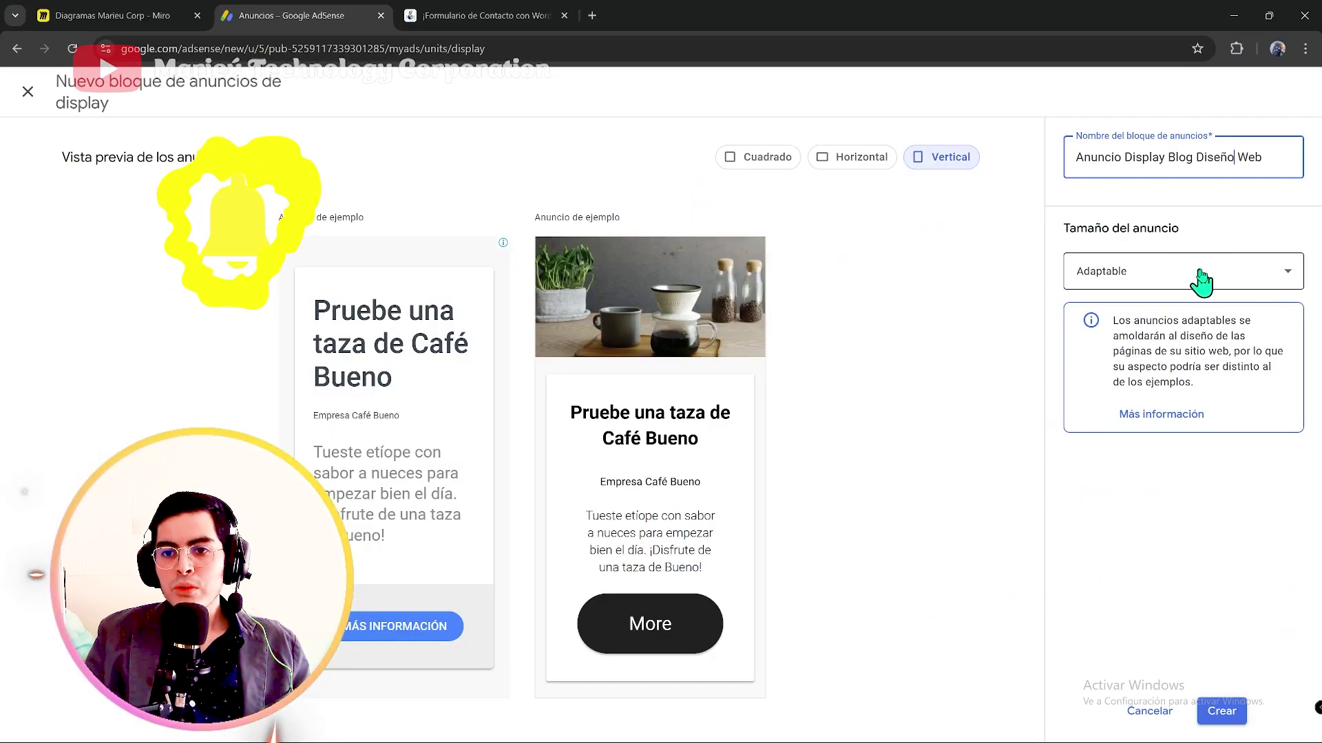
left_click(1129, 377)
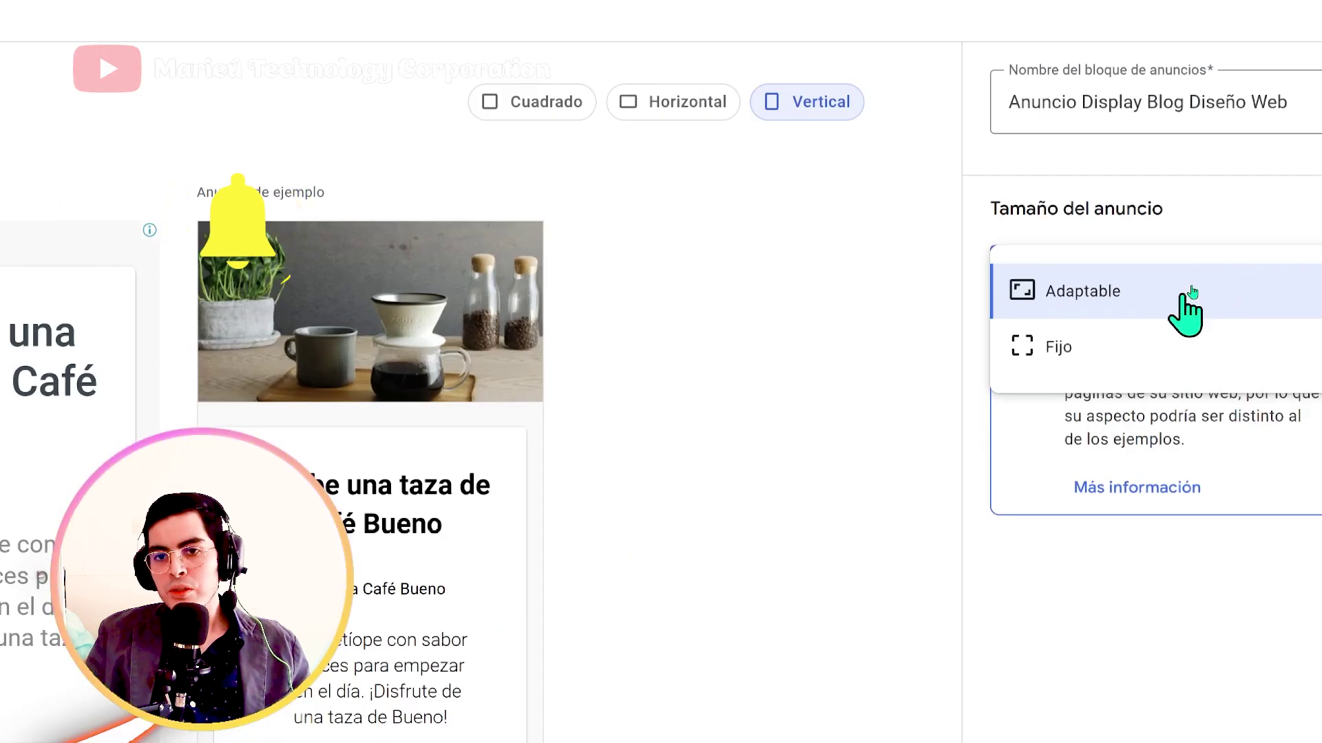
left_click(1067, 236)
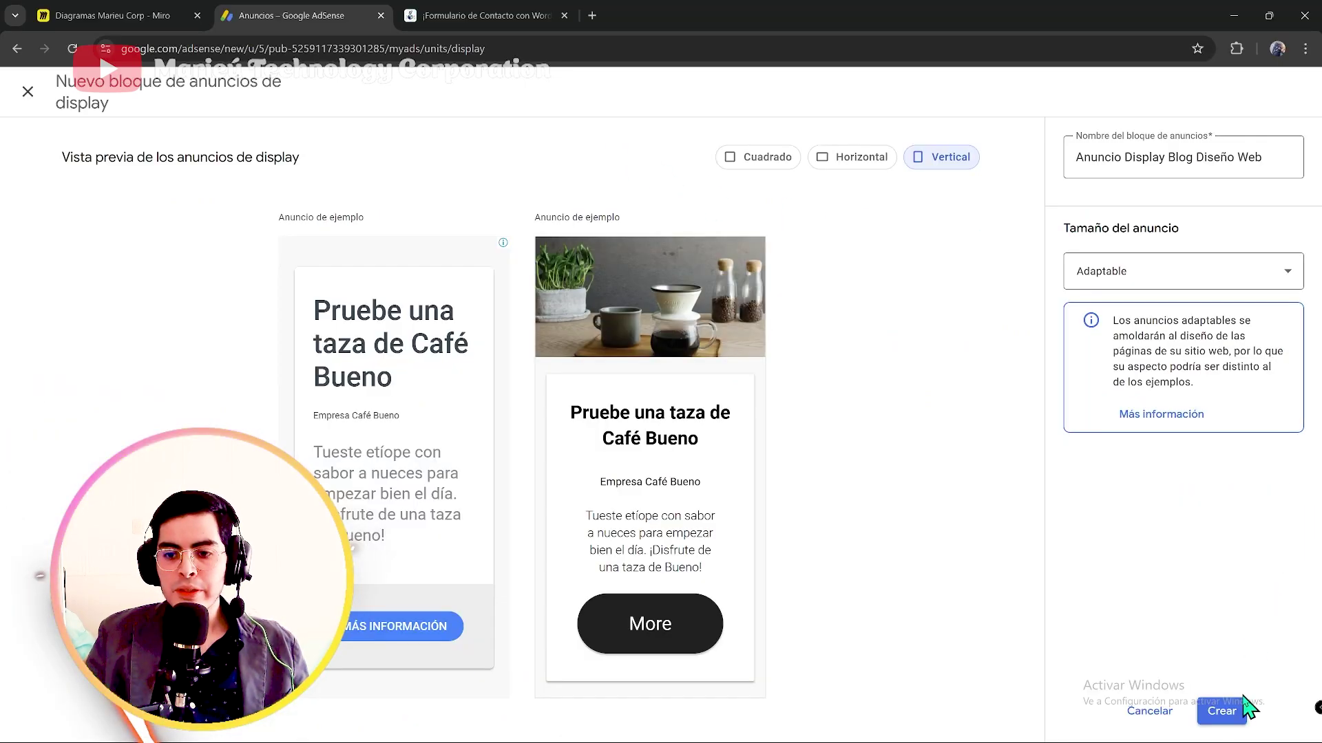
left_click(1219, 709)
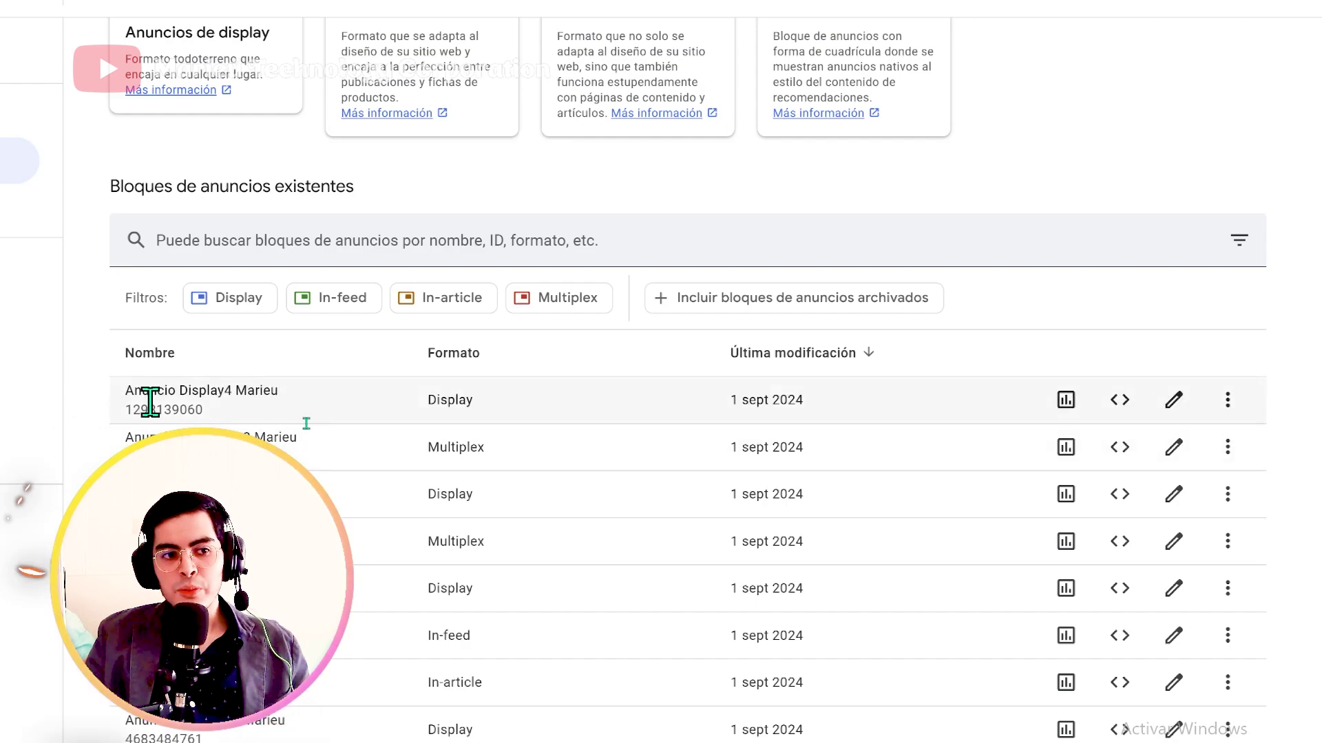
Step: View the generated HTML code of the existing ad unit "Anuncio Display4 Marieu" and return to the live article
left_click(1118, 401)
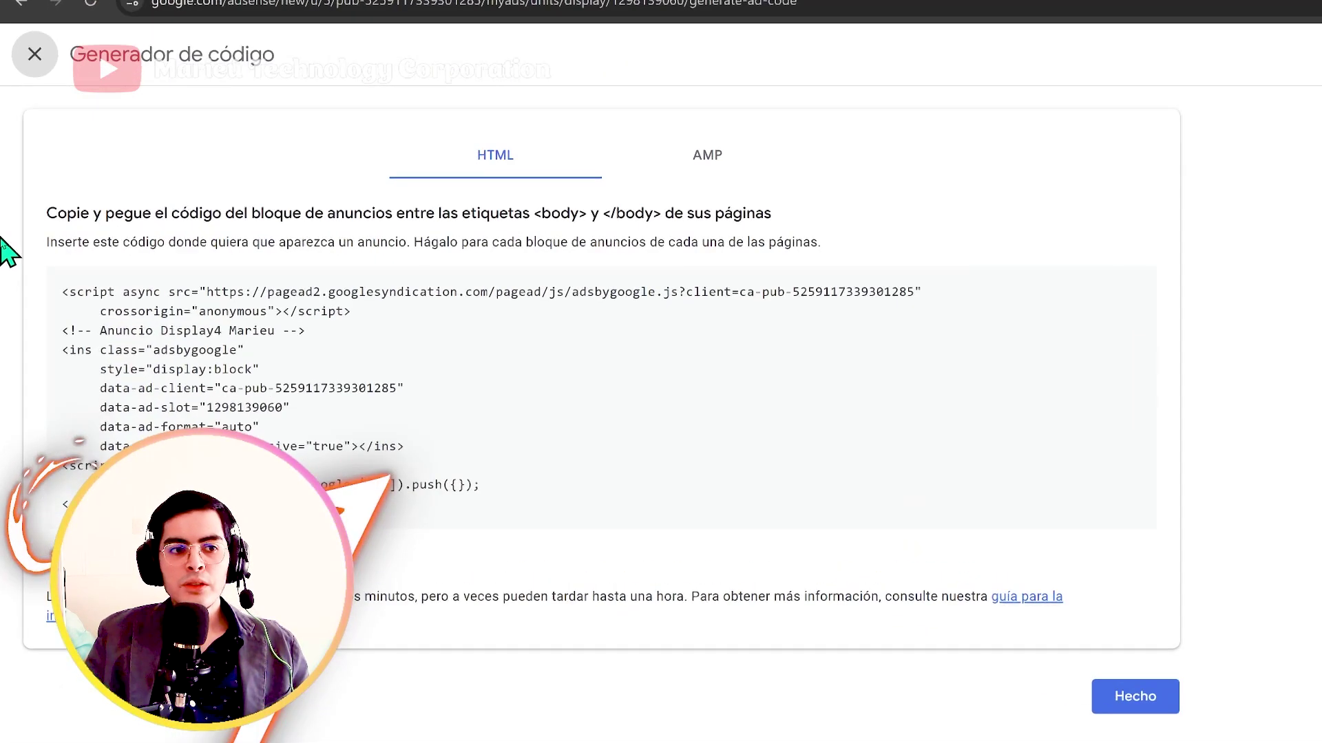
left_click(101, 443)
left_click(499, 15)
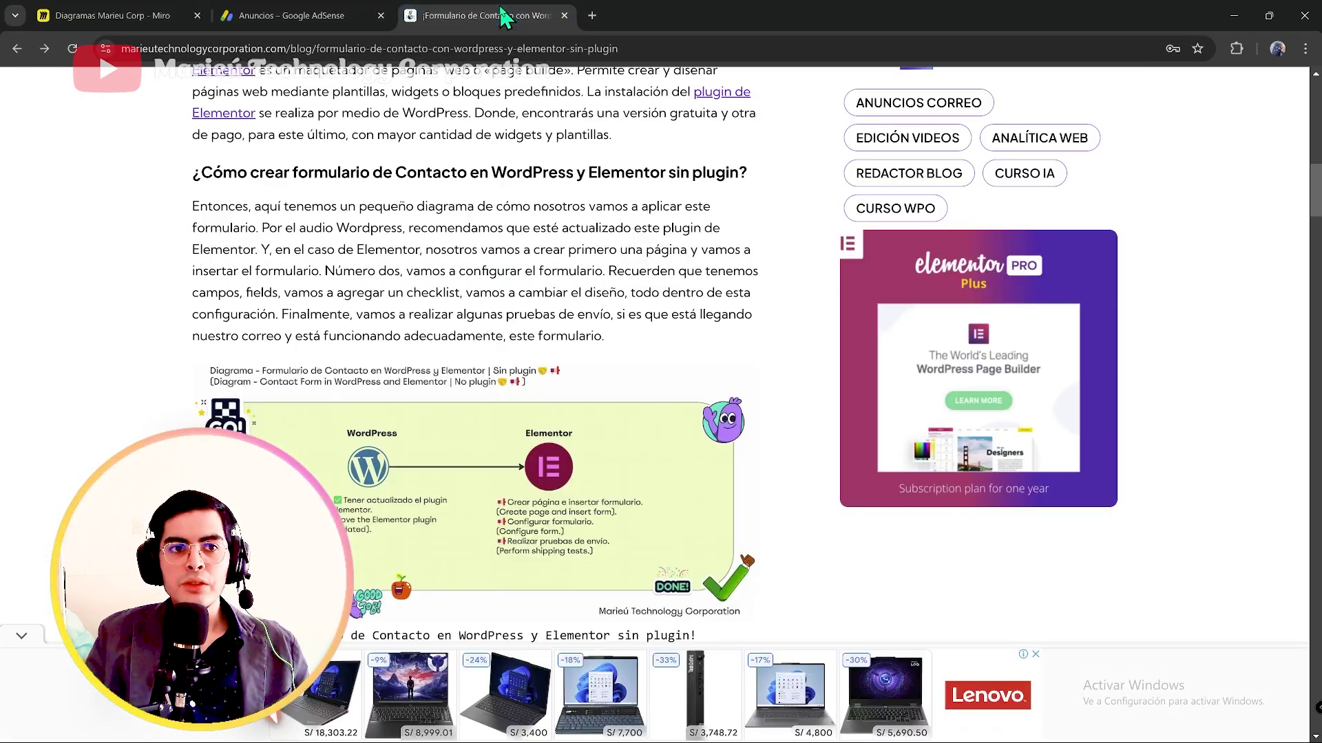
scroll(880, 303, "up", 8)
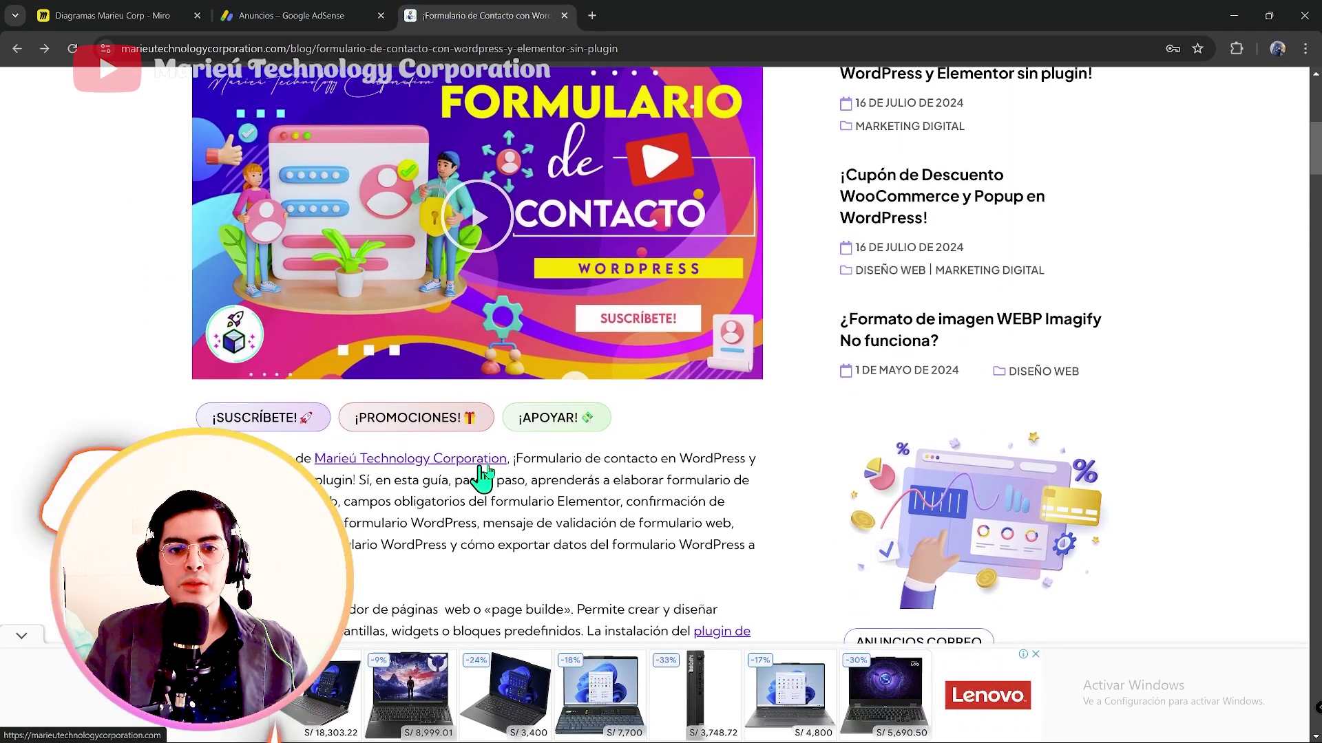
scroll(565, 454, "down", 10)
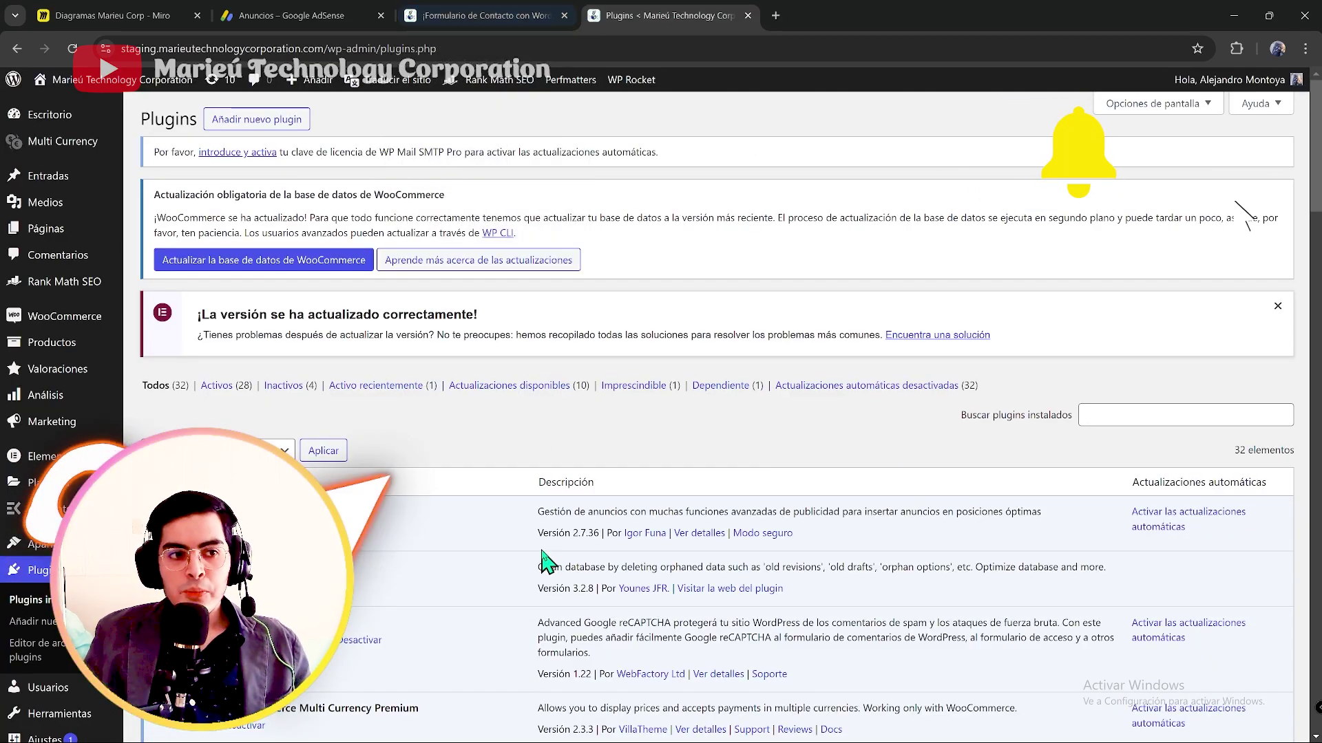
Step: Search the WordPress plugin directory for "ad insert" and locate the plugin Ad Inserter – Ad Manager & AdSense Ads
left_click(256, 119)
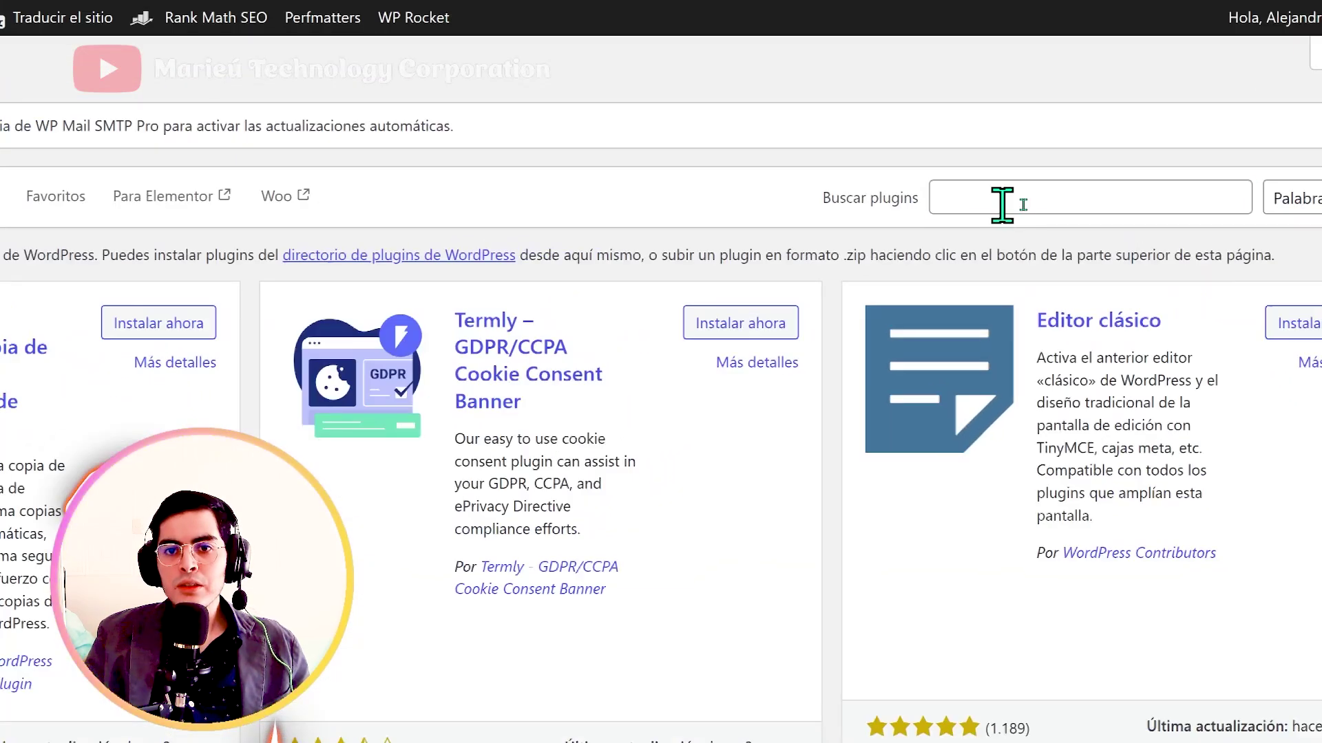
left_click(1032, 206)
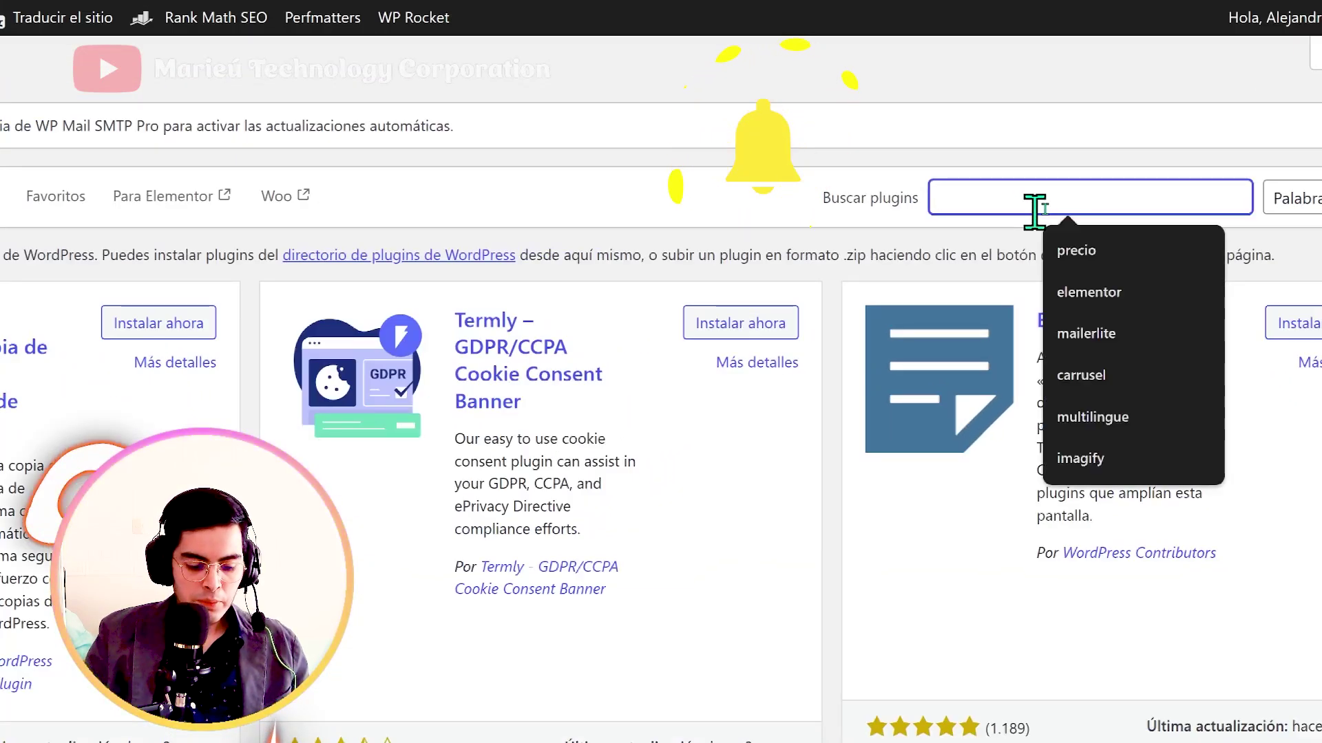
type("ad i")
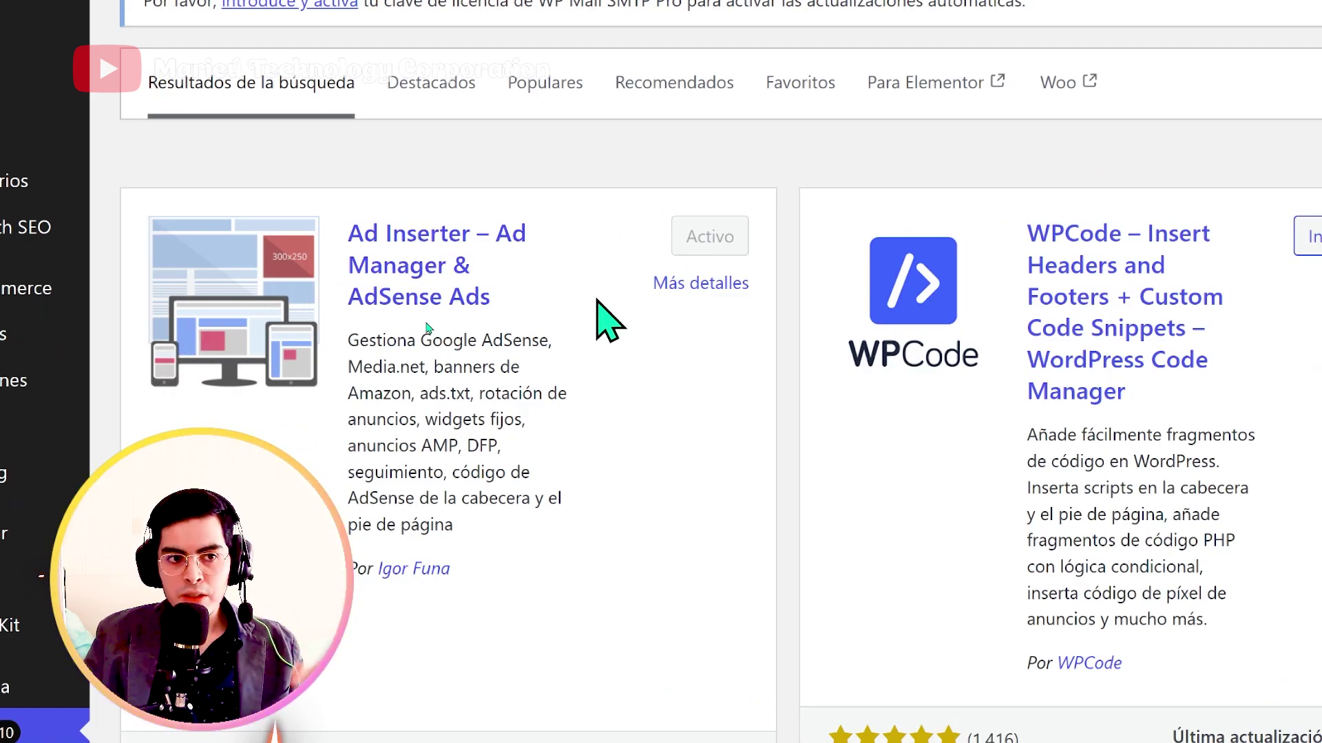
left_click_drag(362, 234, 479, 308)
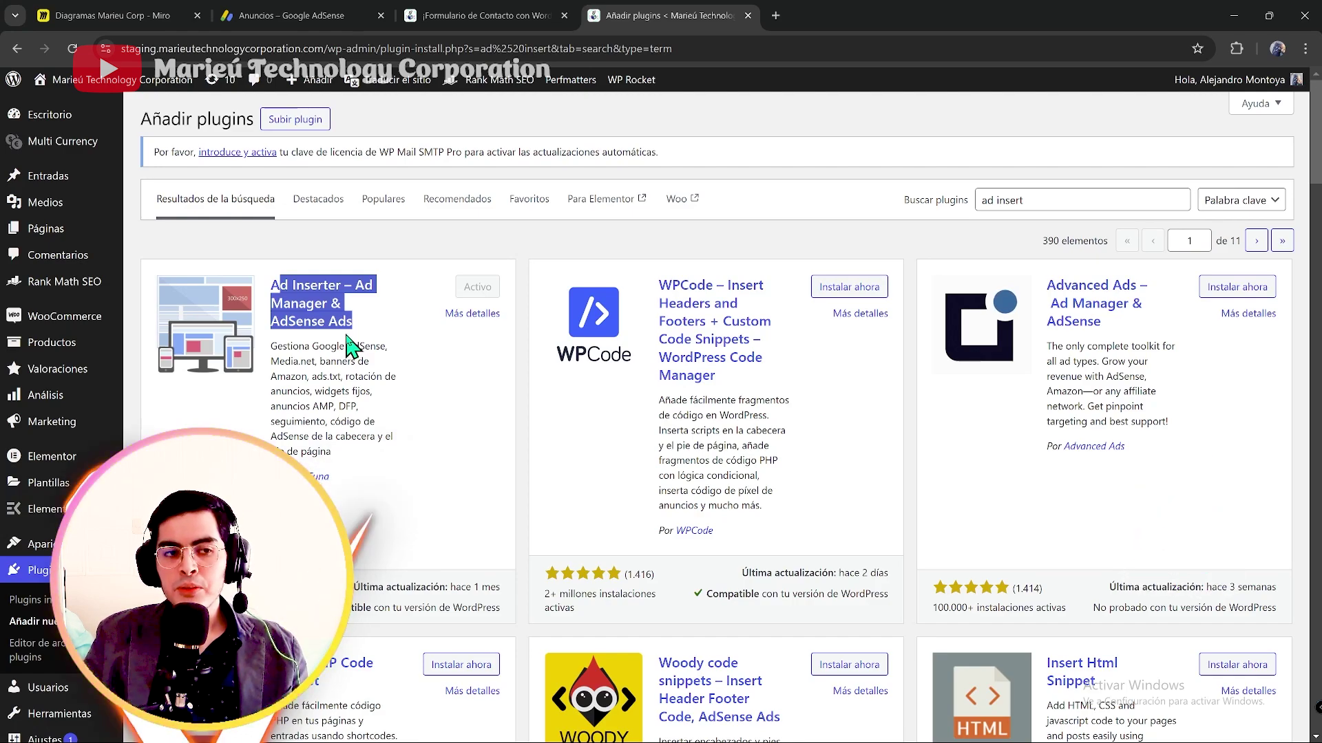
Step: Open the Ad Inserter settings and examine block 1's ad code, page types and insertion position options
mouse_move(13, 737)
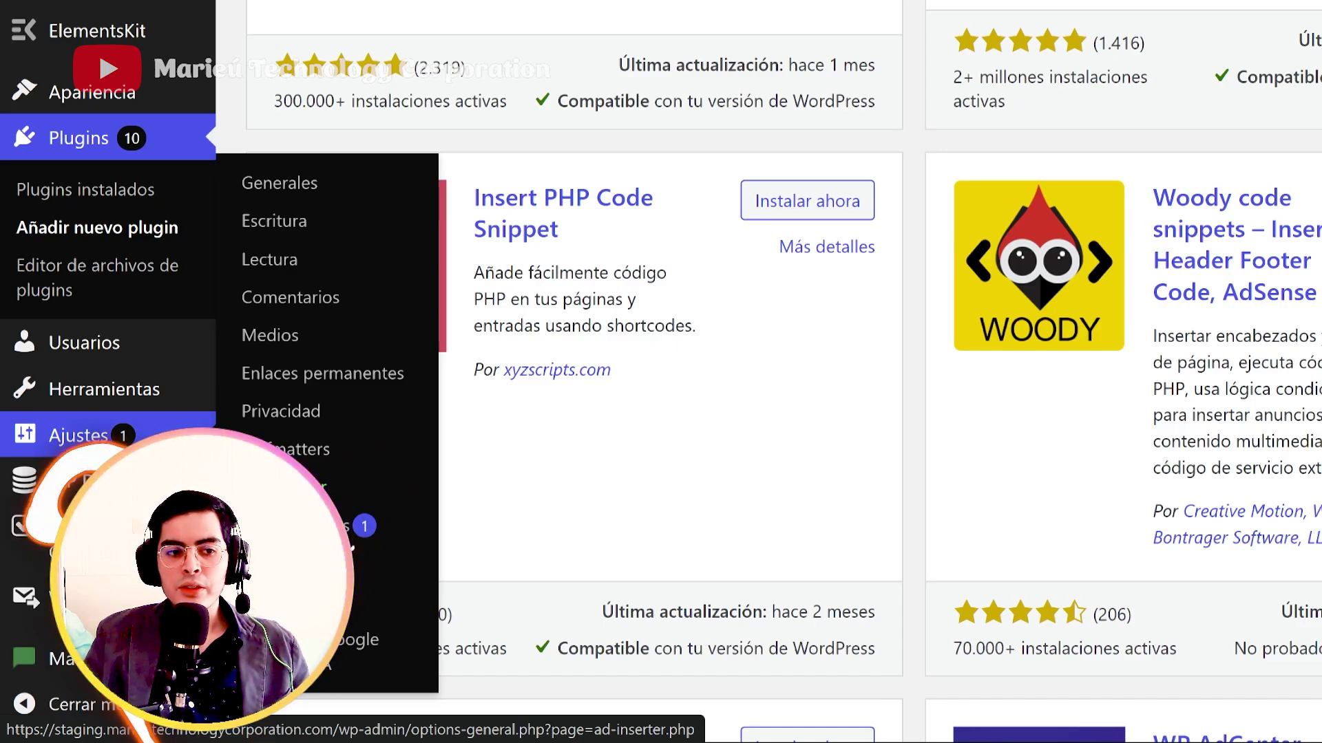
left_click(323, 525)
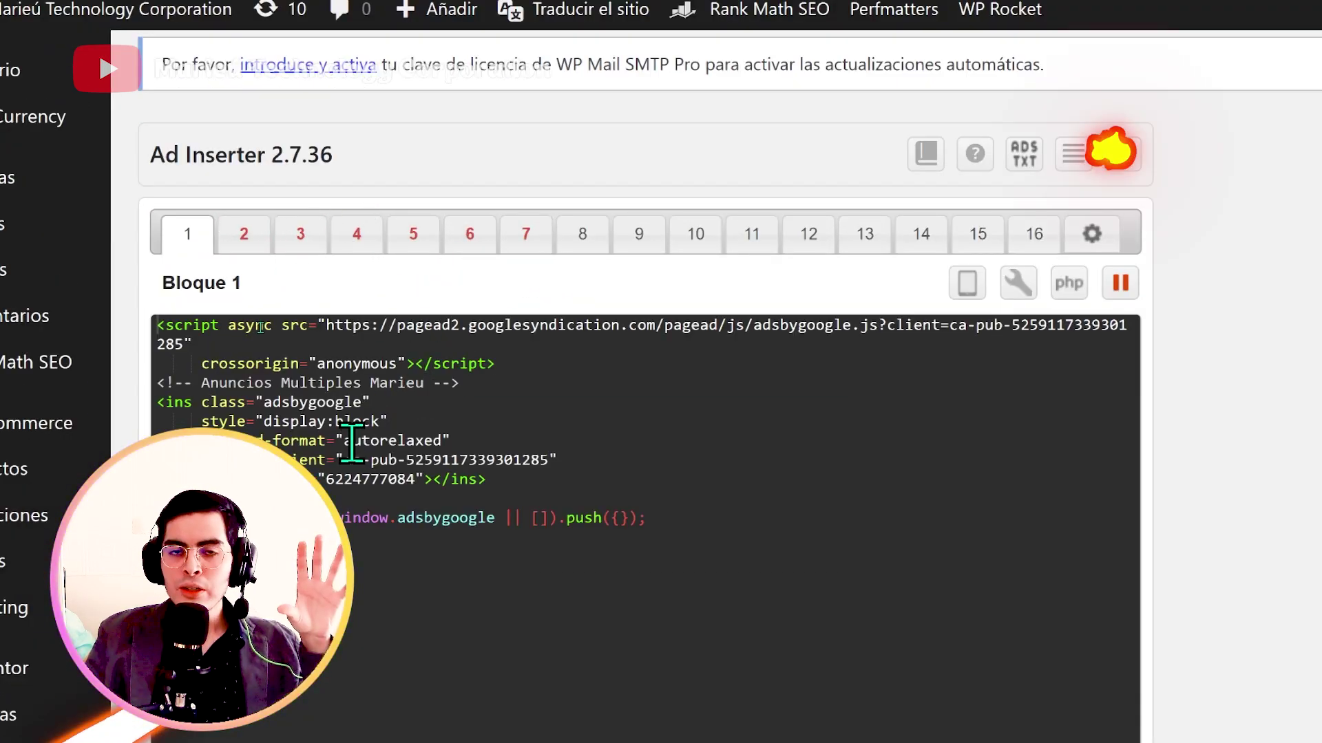
scroll(355, 440, "down", 2)
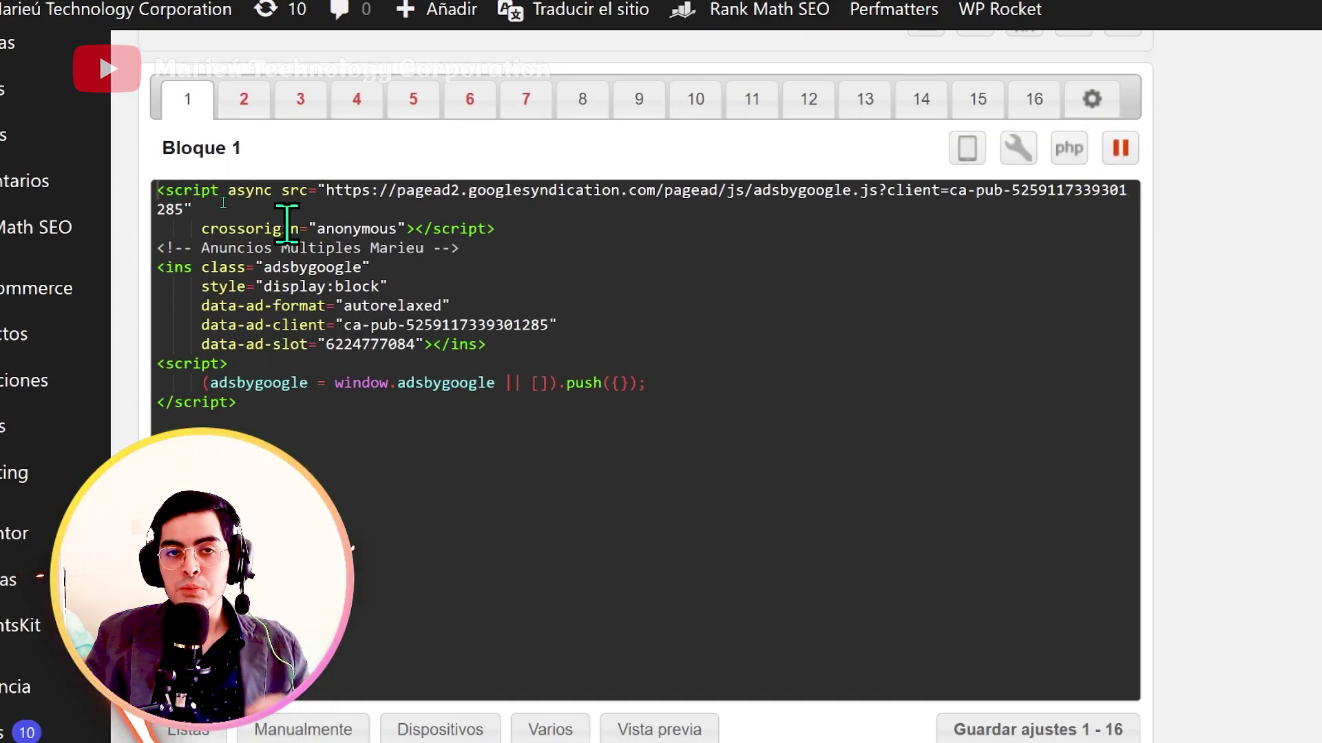
scroll(291, 239, "down", 6)
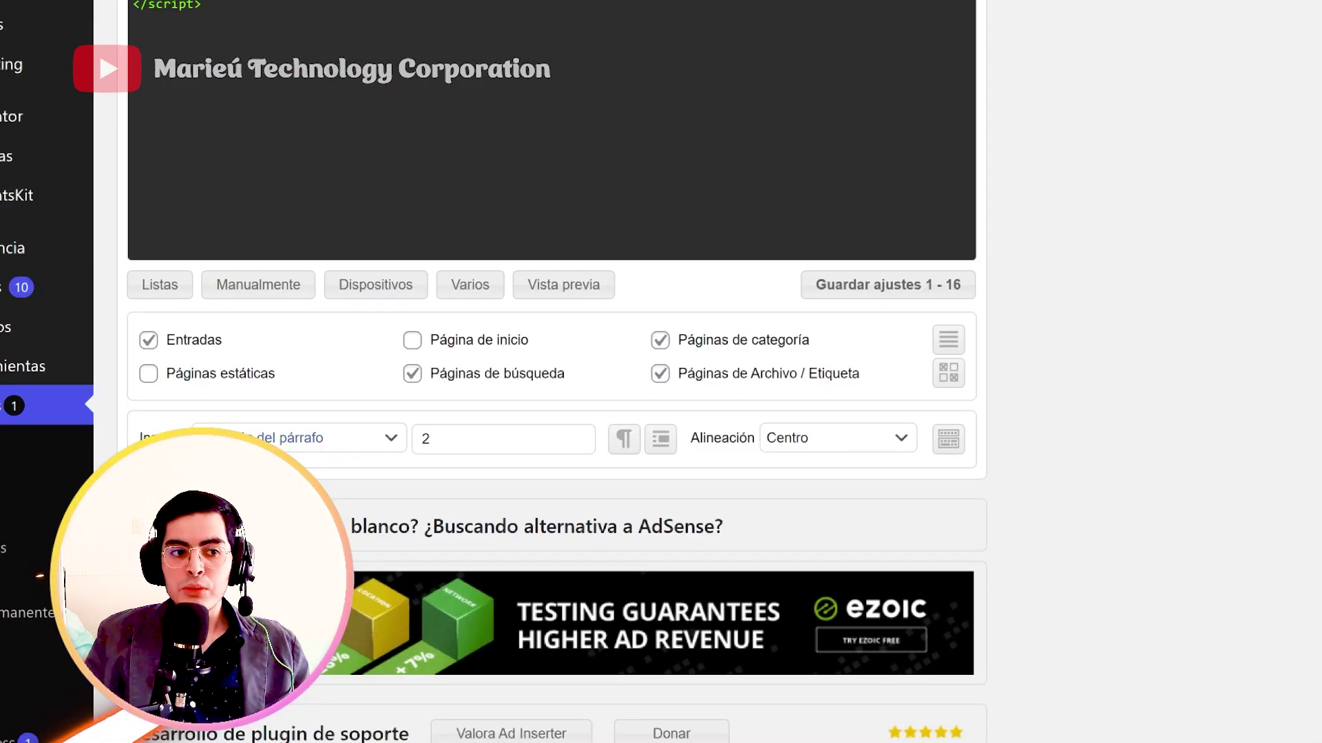
left_click(324, 437)
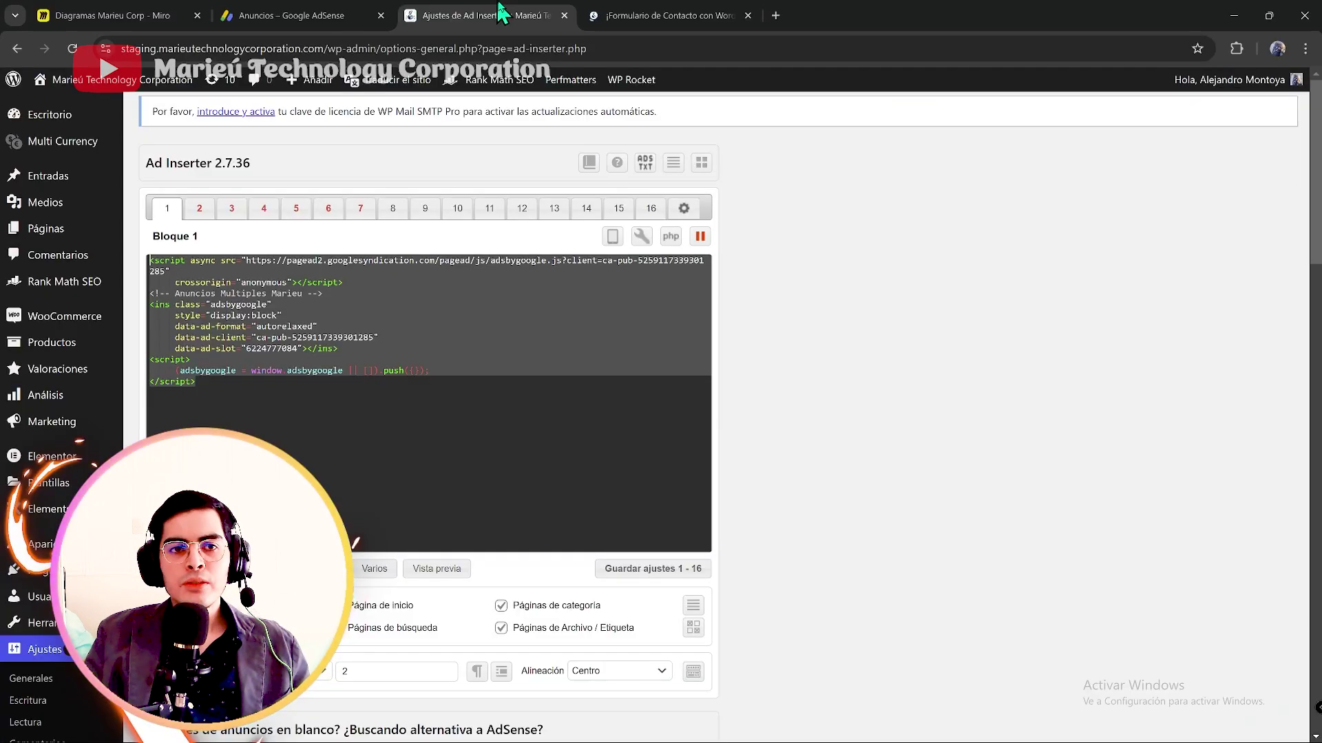
Step: Show Ad Inserter's available insertion positions on the staging article and find the spot before paragraph 1
left_click(737, 14)
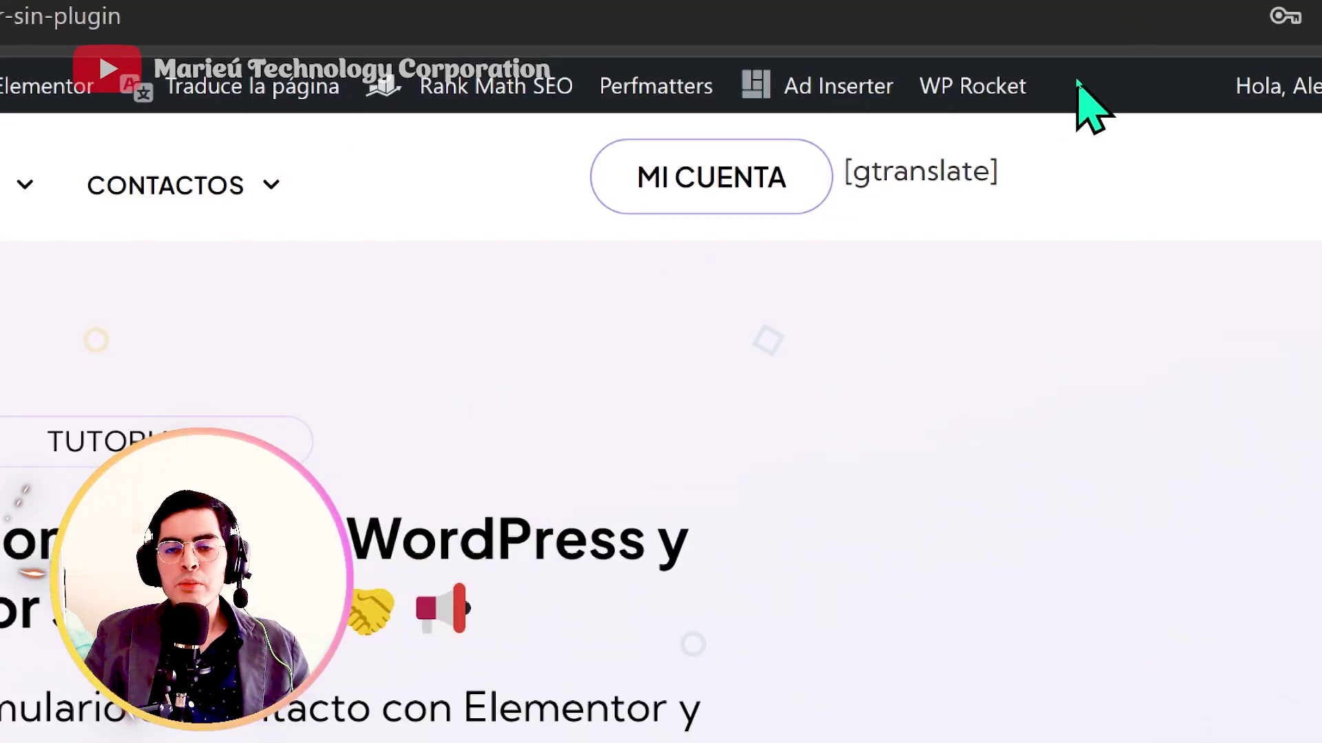
mouse_move(824, 96)
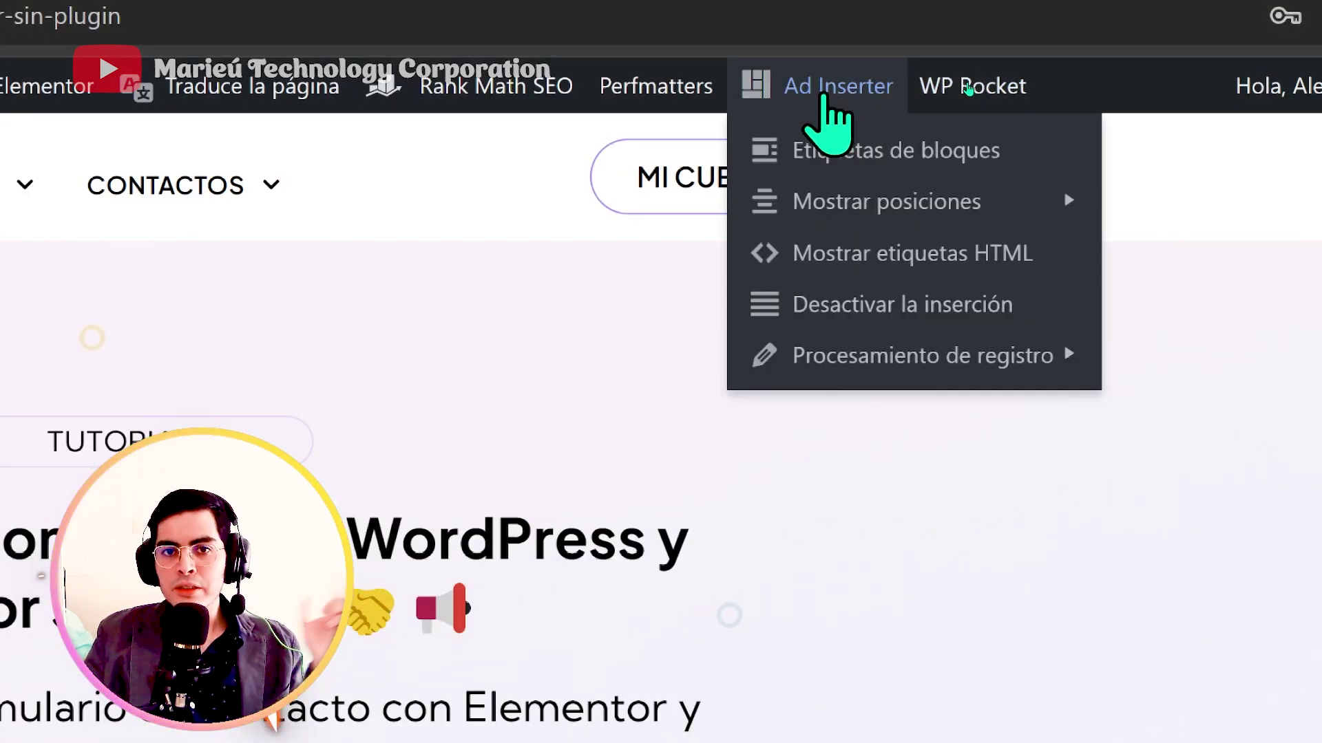
mouse_move(822, 207)
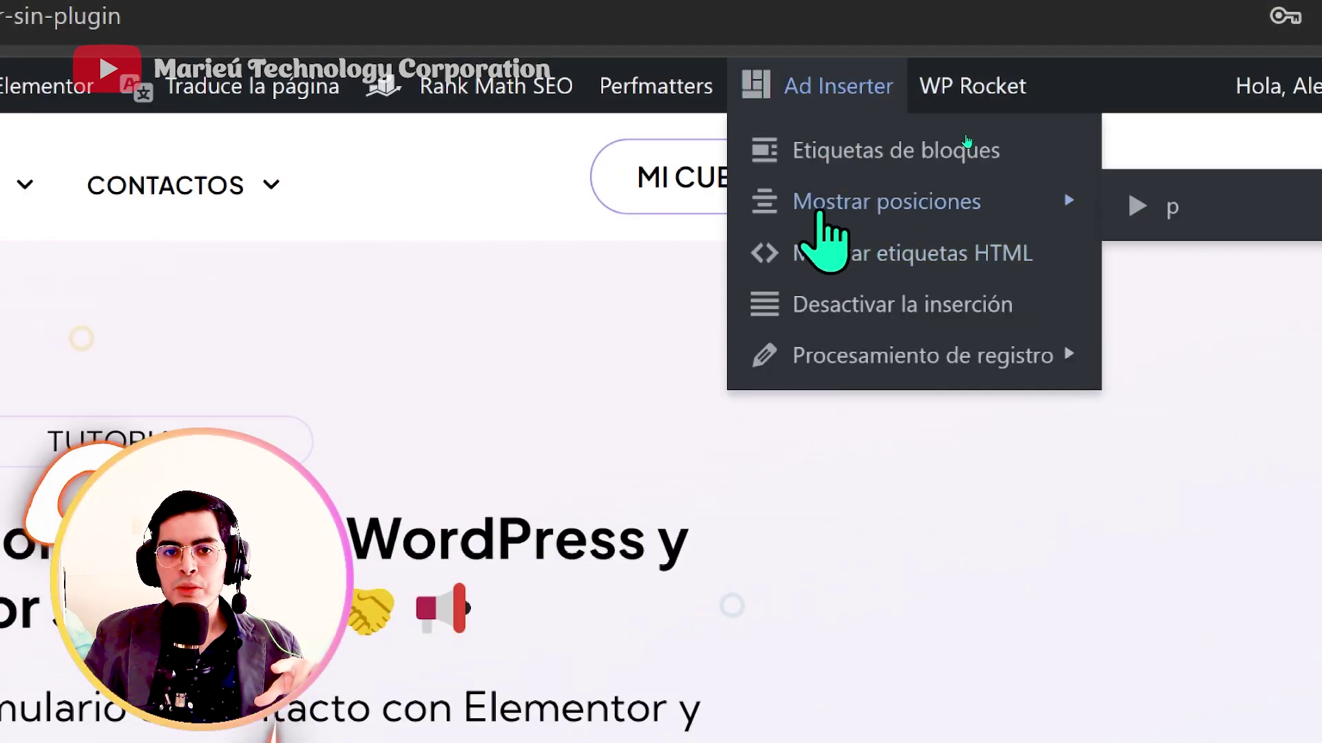
left_click(1125, 137)
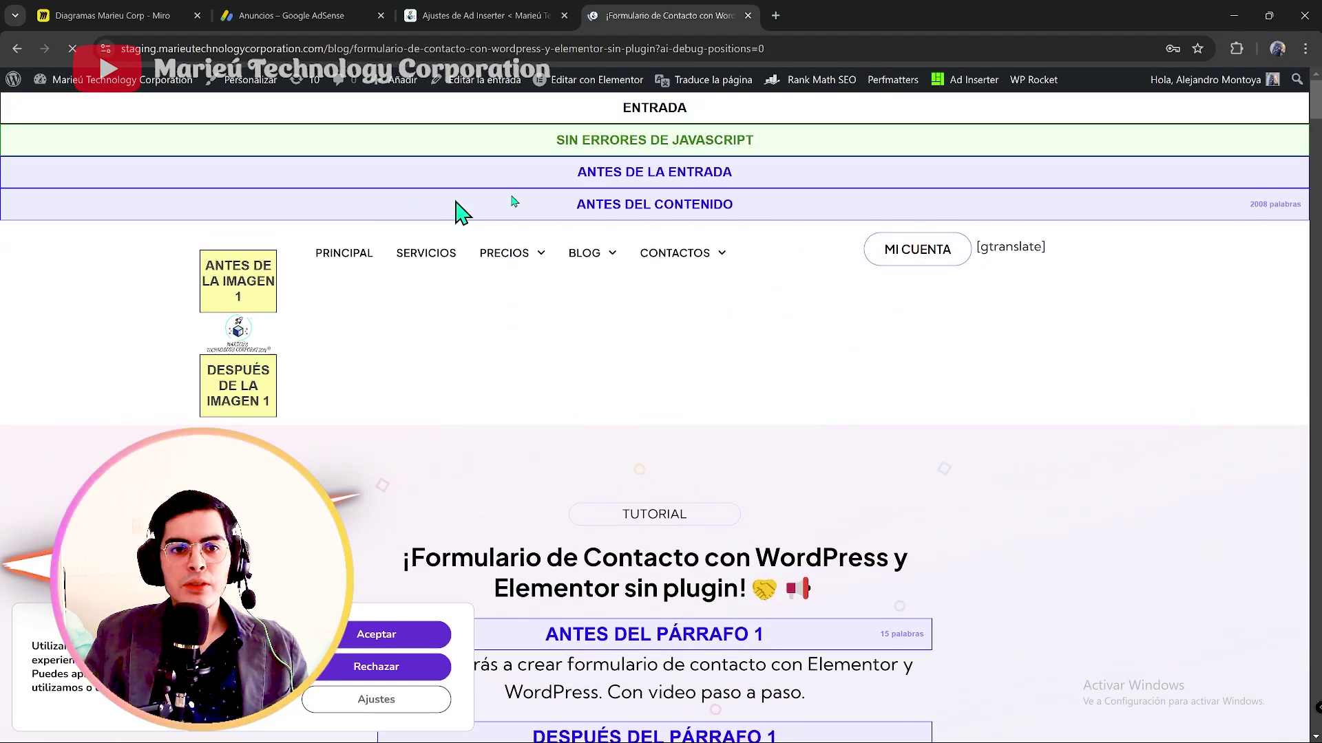
scroll(661, 198, "down", 3)
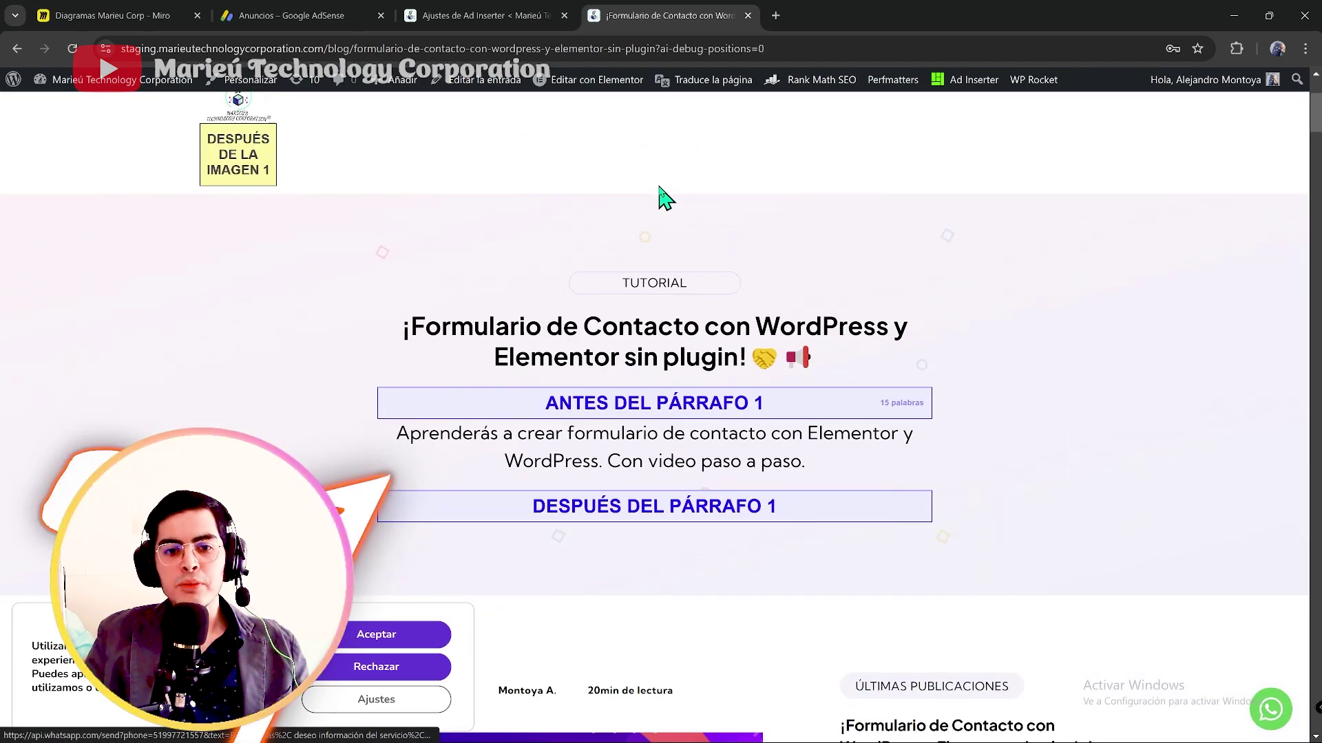
scroll(631, 198, "up", 1)
scroll(605, 207, "down", 3)
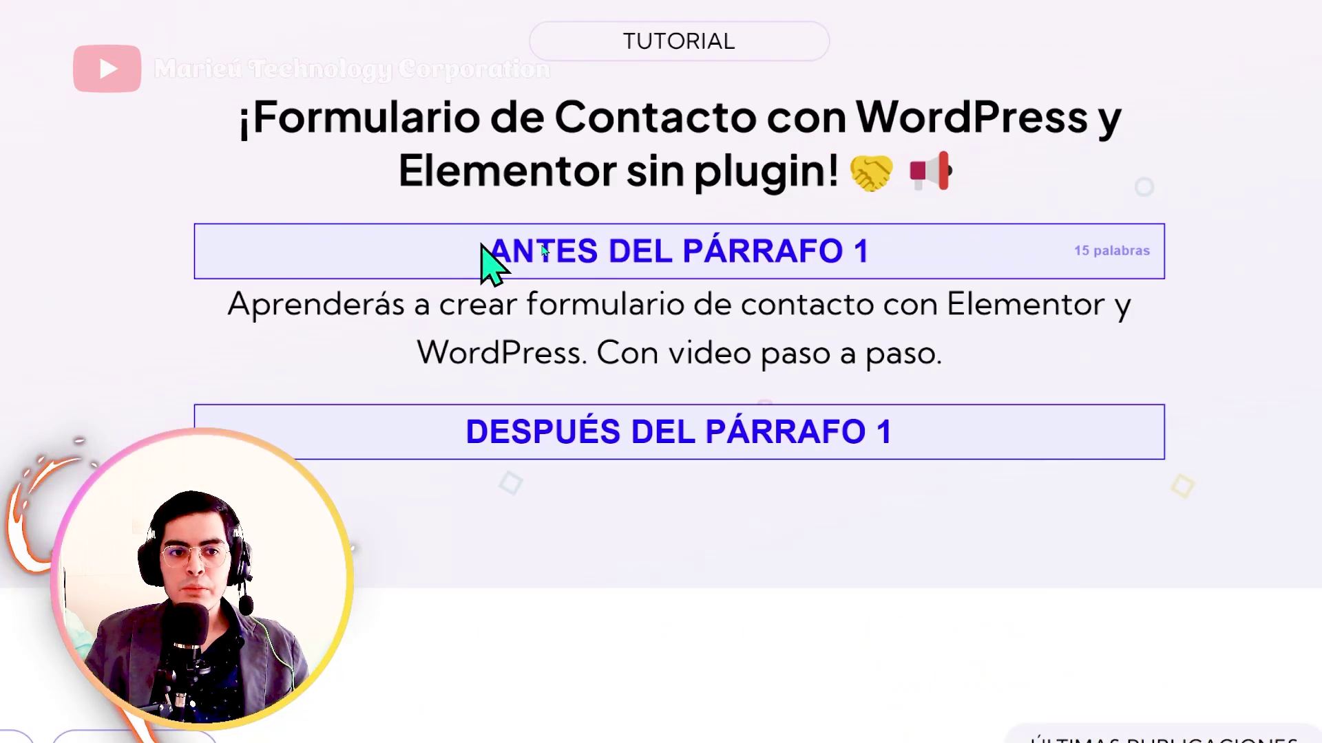
left_click_drag(548, 250, 806, 249)
Step: Set block 1's automatic insertion to "Antes del párrafo" with paragraph number 1
left_click(485, 15)
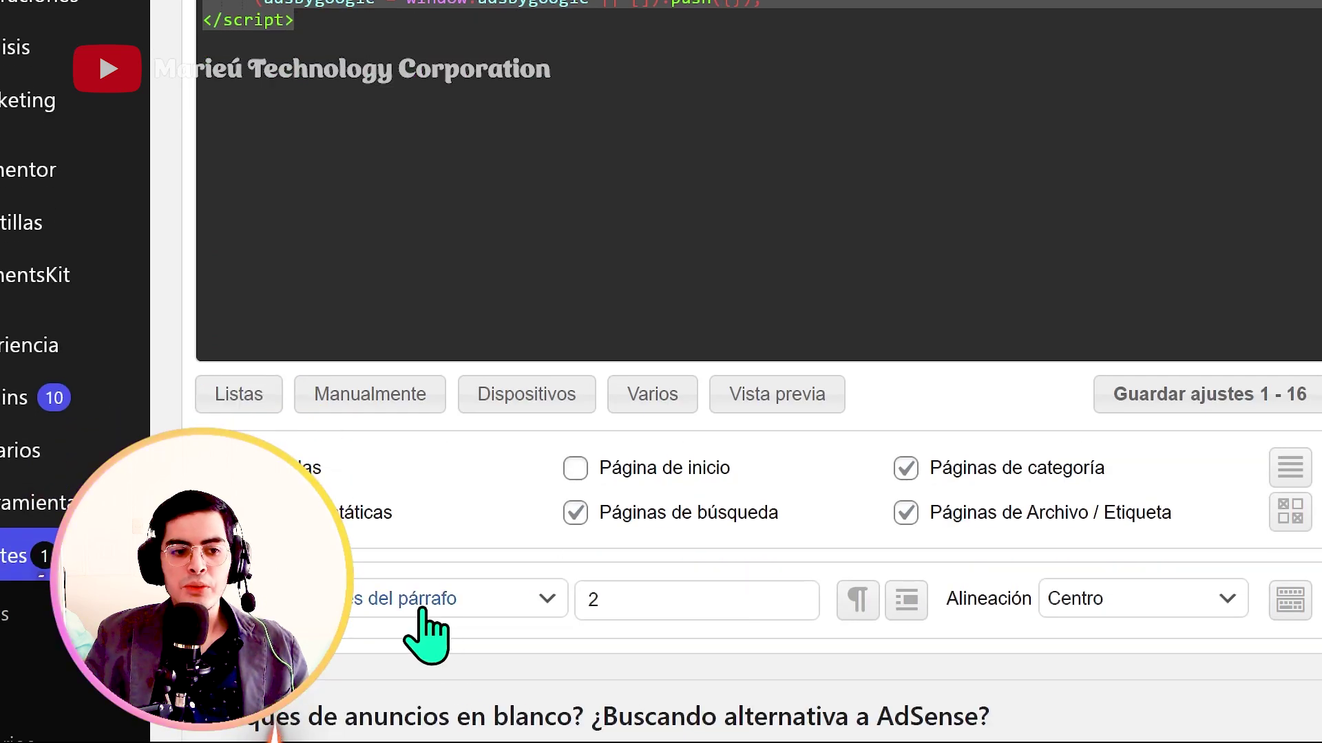
left_click(258, 676)
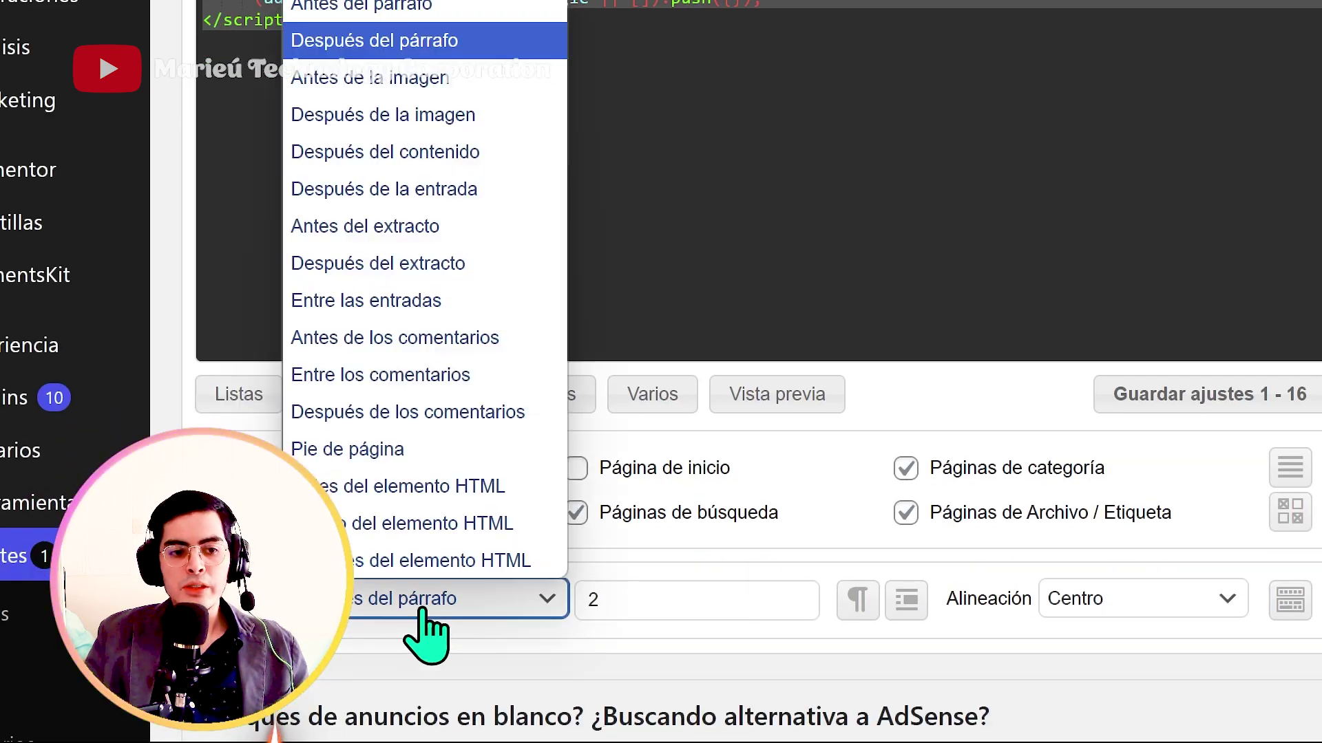
left_click(436, 5)
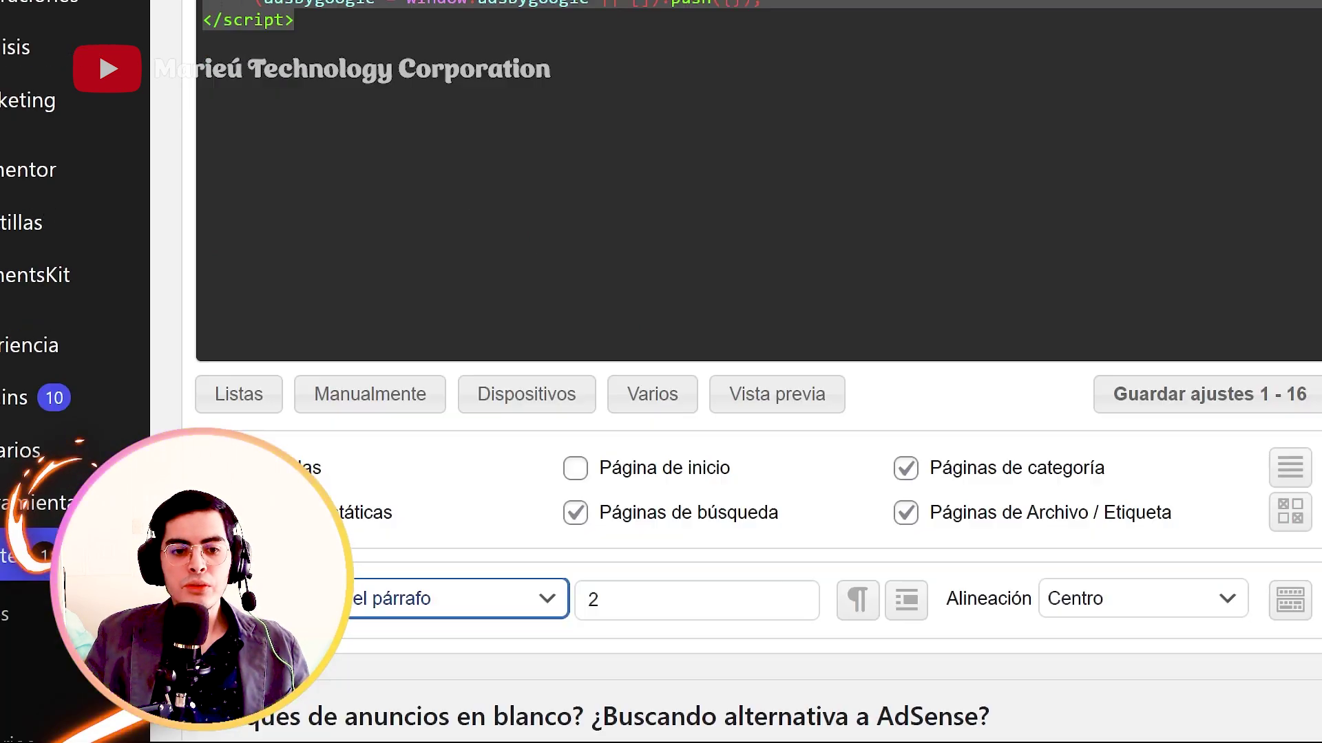
double_click(658, 596)
type("1")
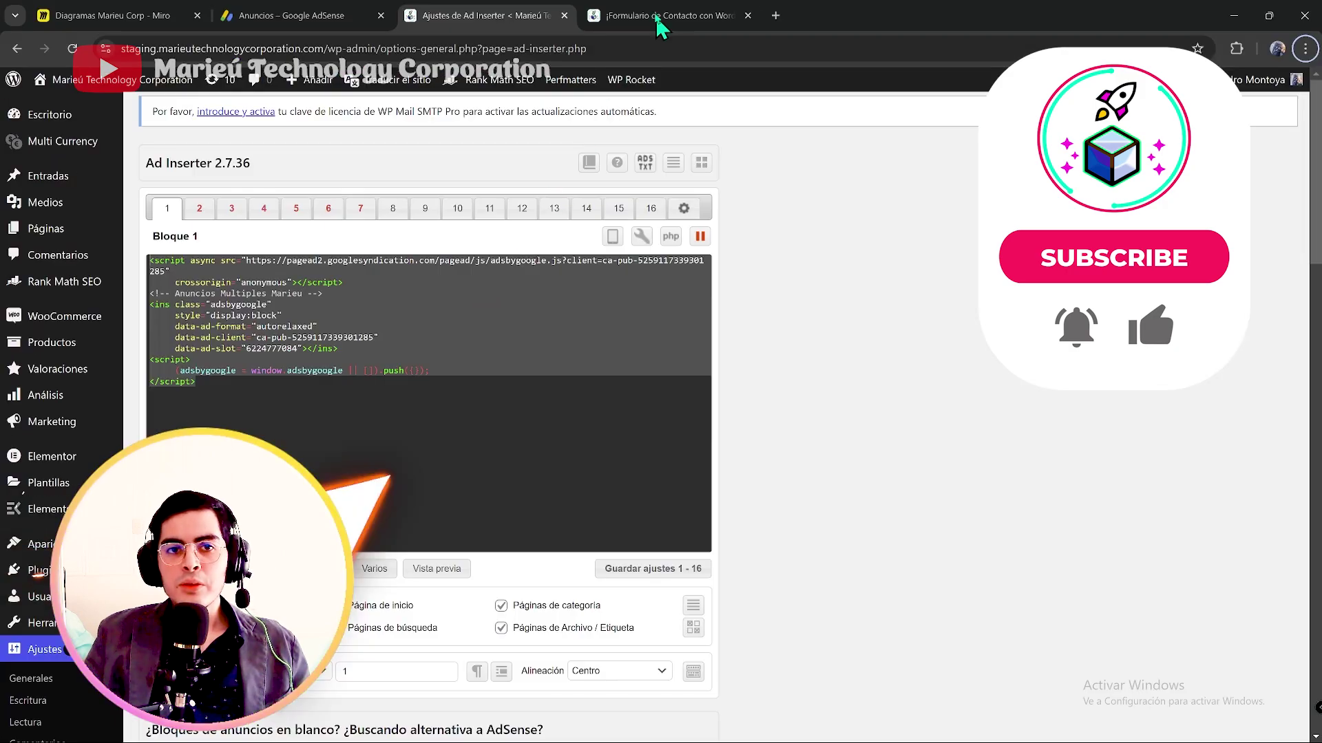
Step: Examine the remaining paragraph and image positions marked in the staging article, and return to block 1's settings
left_click(661, 18)
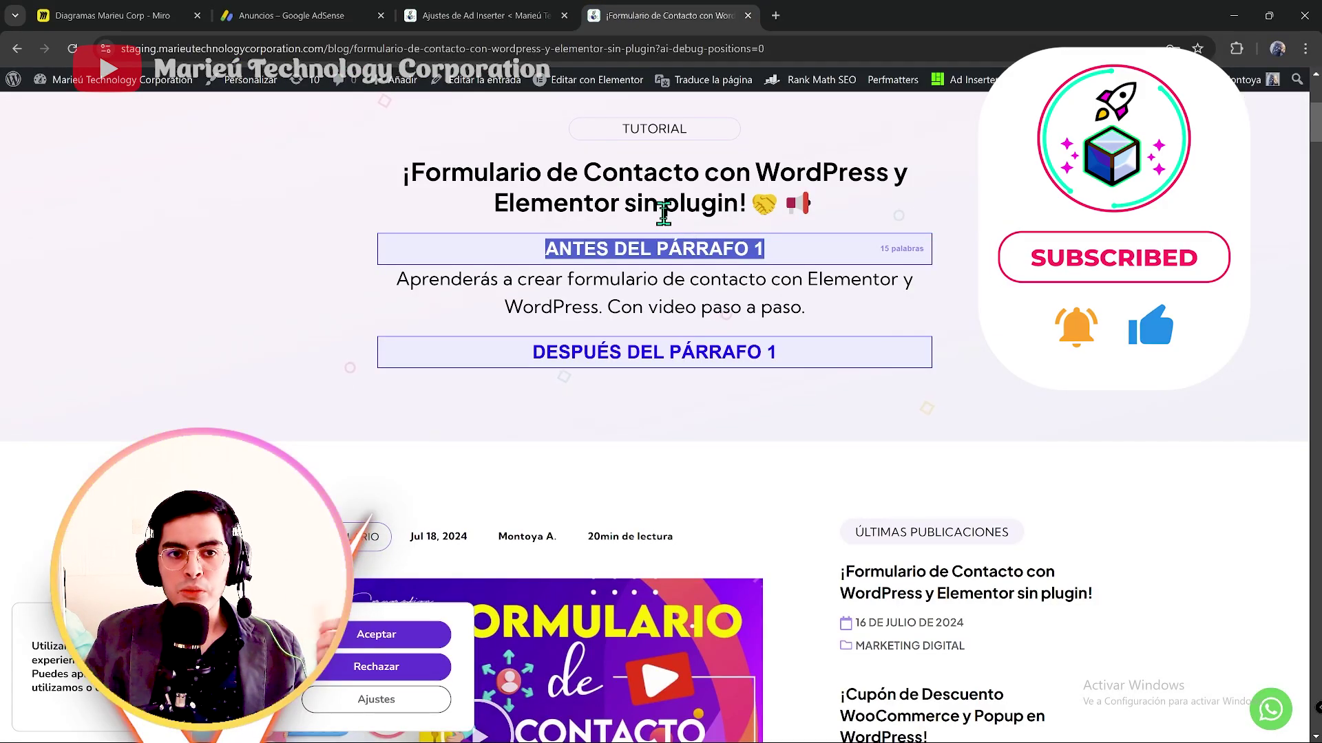
scroll(654, 320, "down", 10)
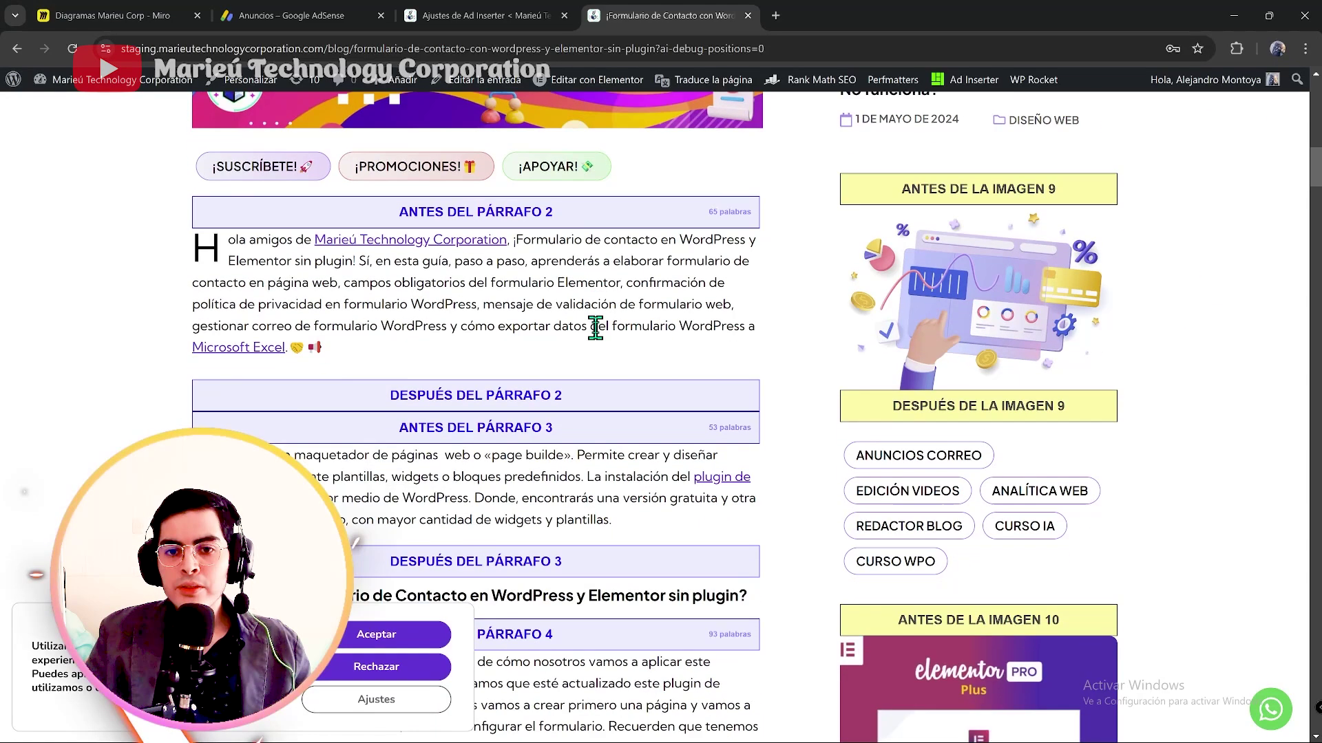
scroll(620, 331, "down", 10)
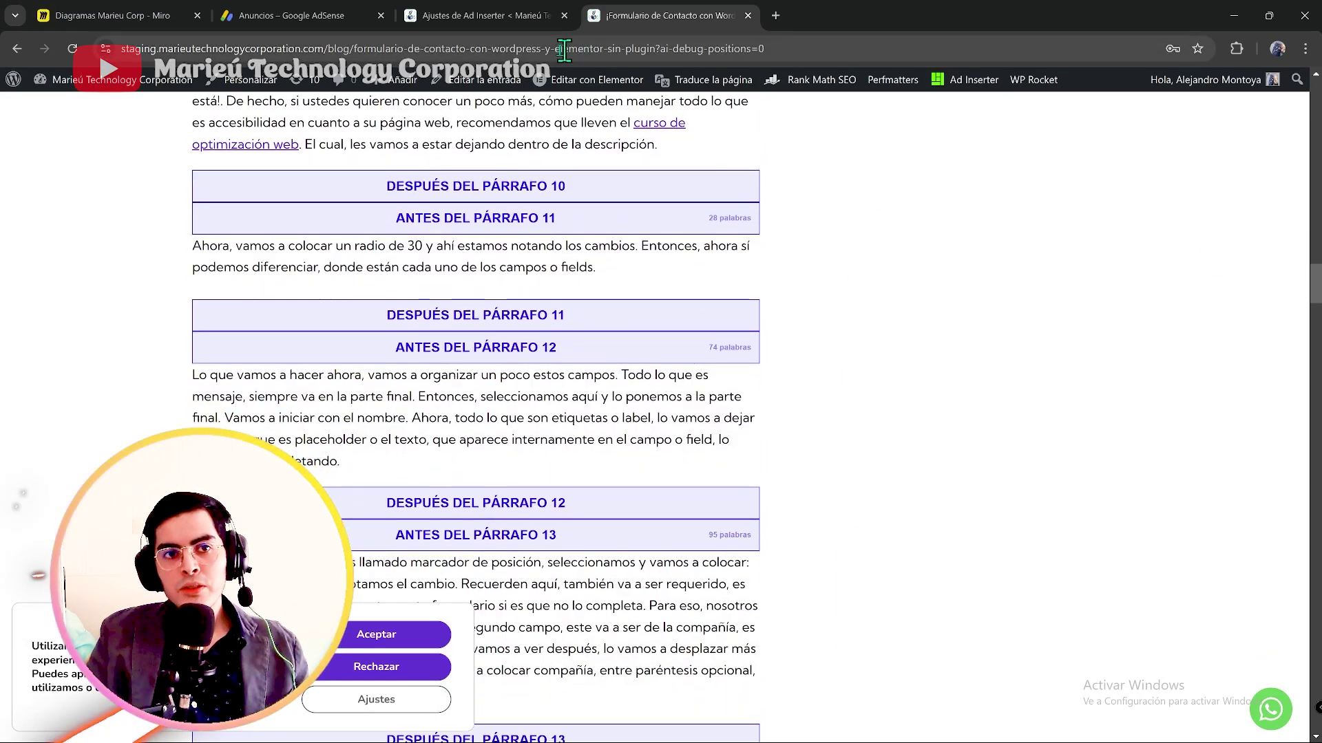
left_click(482, 15)
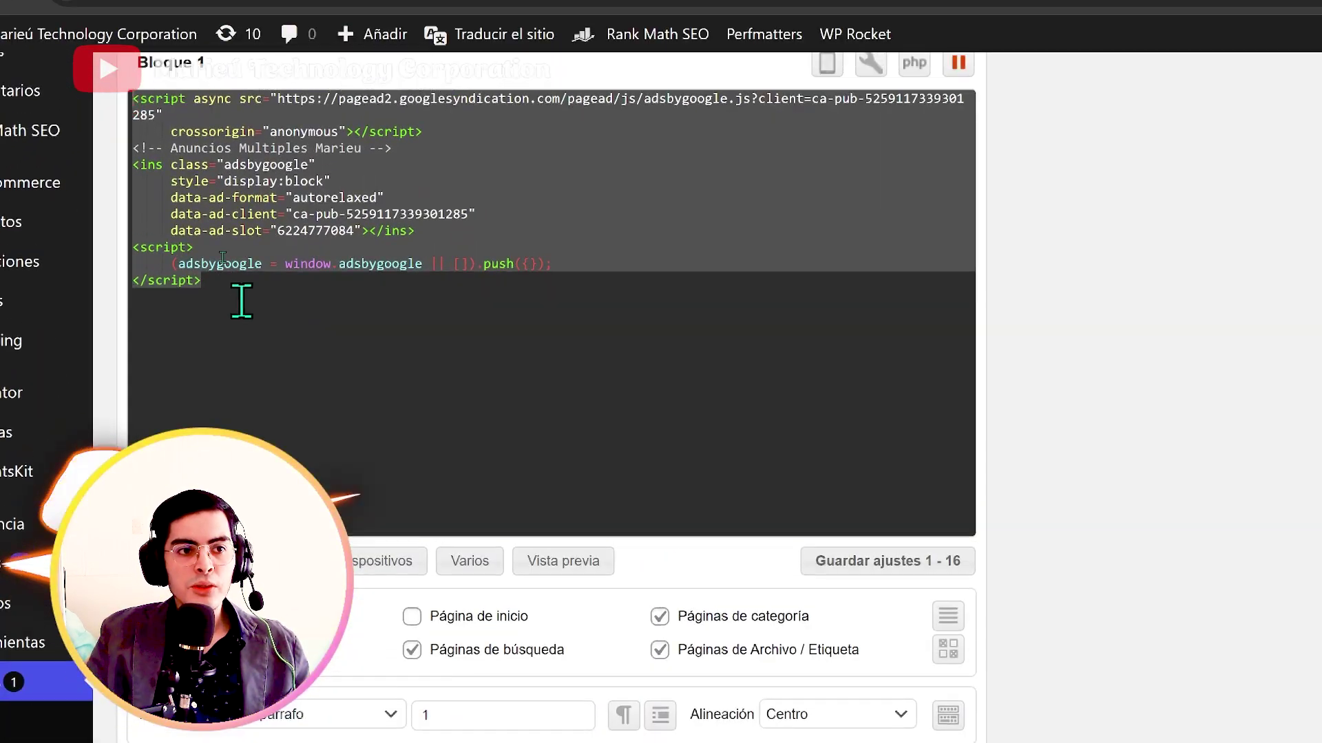
scroll(248, 227, "up", 1)
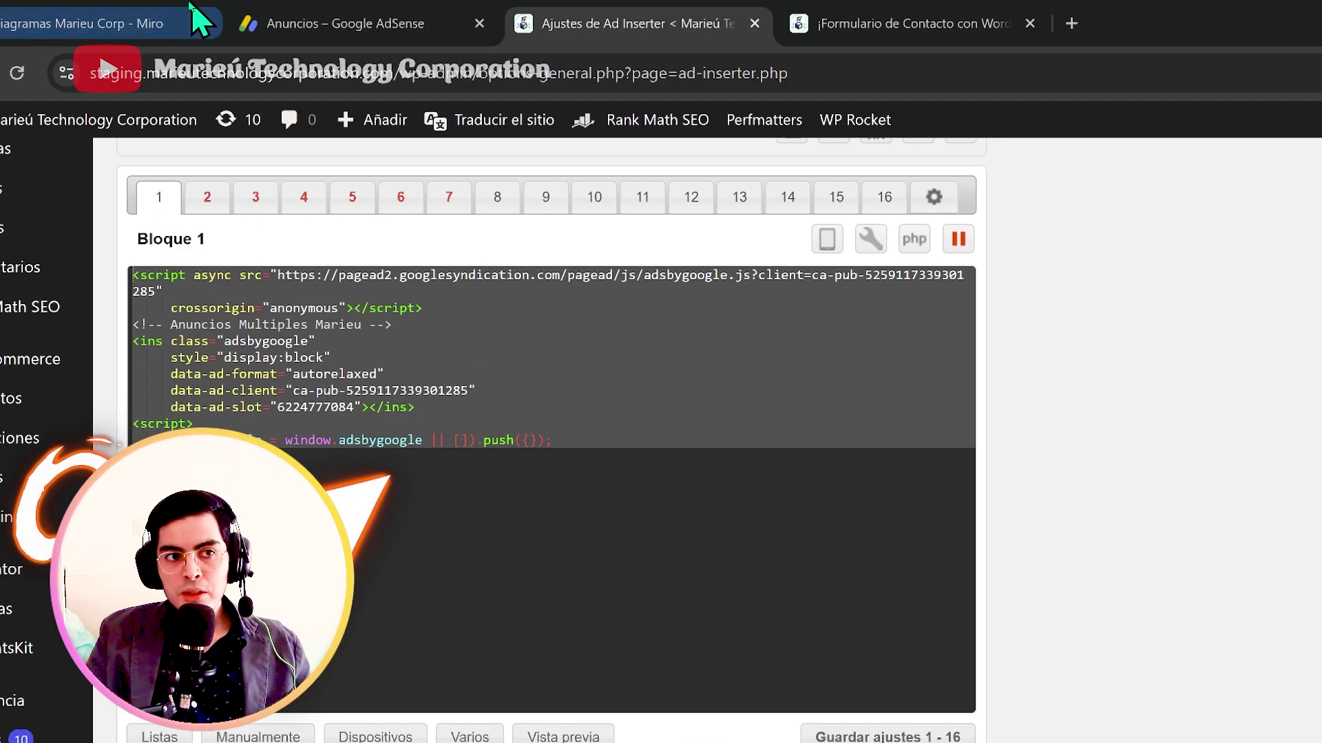
Step: Close the display unit's code in AdSense and open the code of the existing "Multiplex2 Marieu" ad unit
left_click(323, 23)
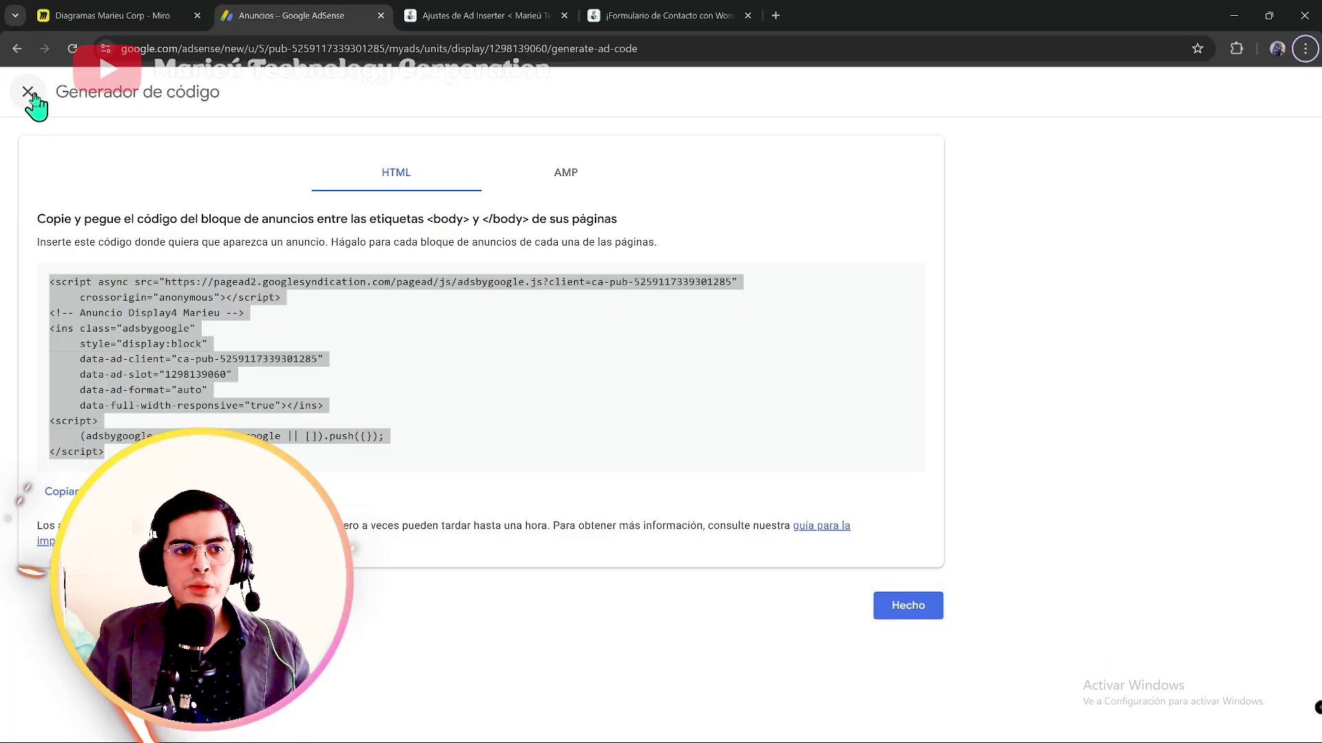
left_click(32, 96)
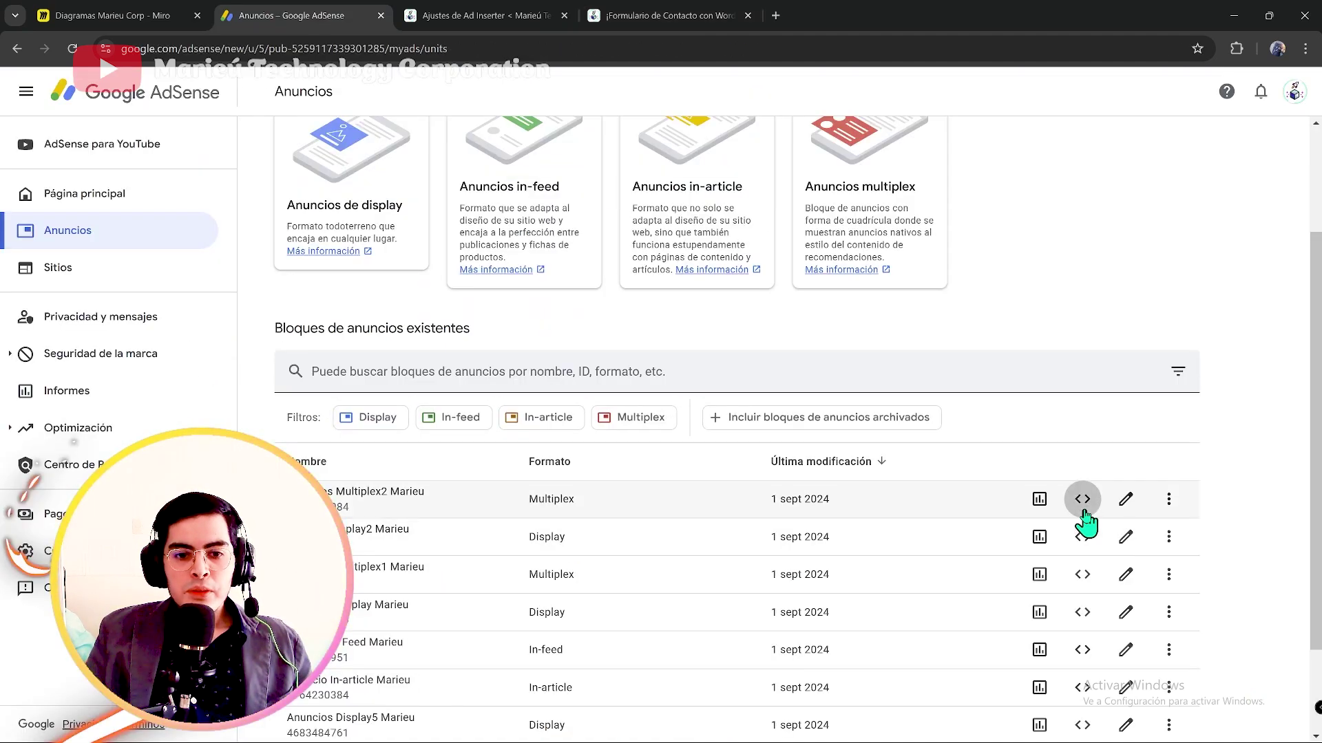
left_click(1083, 499)
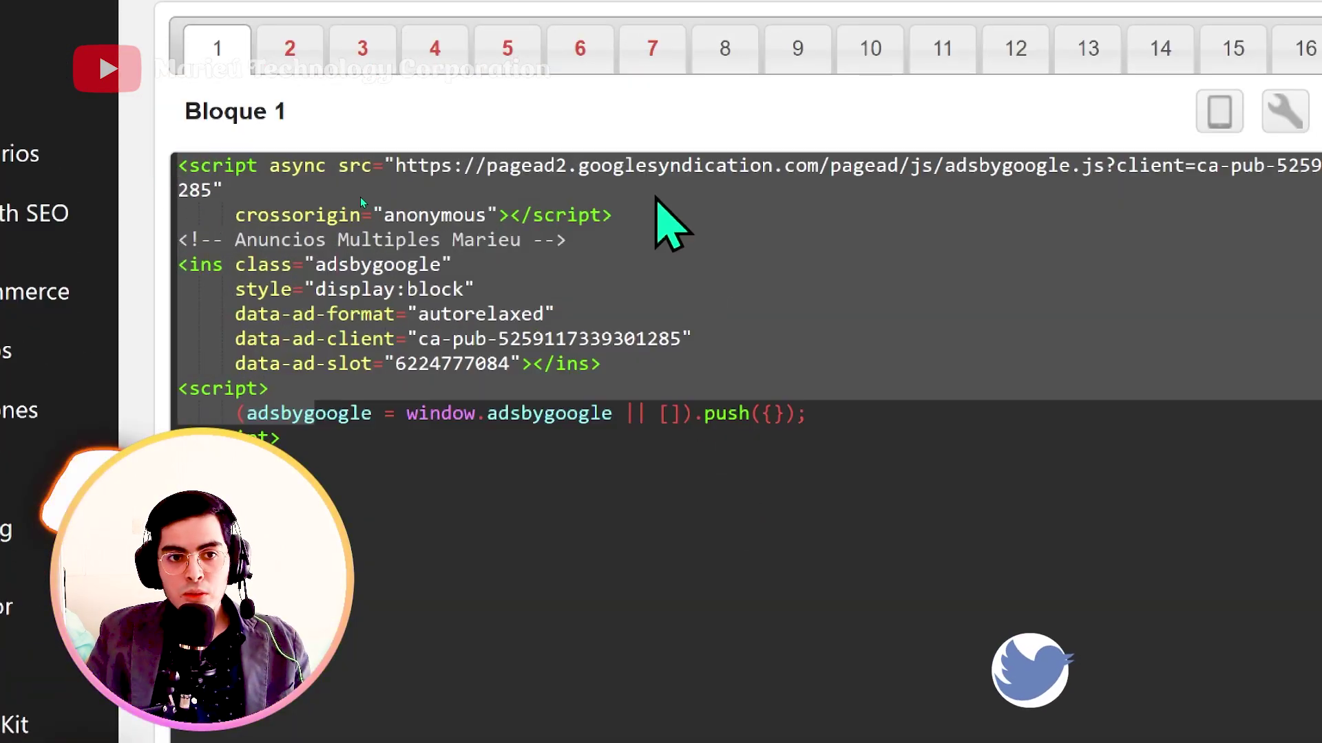
Step: Correct the comment in block 1's ad code to read "Anuncios Multiplex Marieu"
left_click(533, 200)
key("Return")
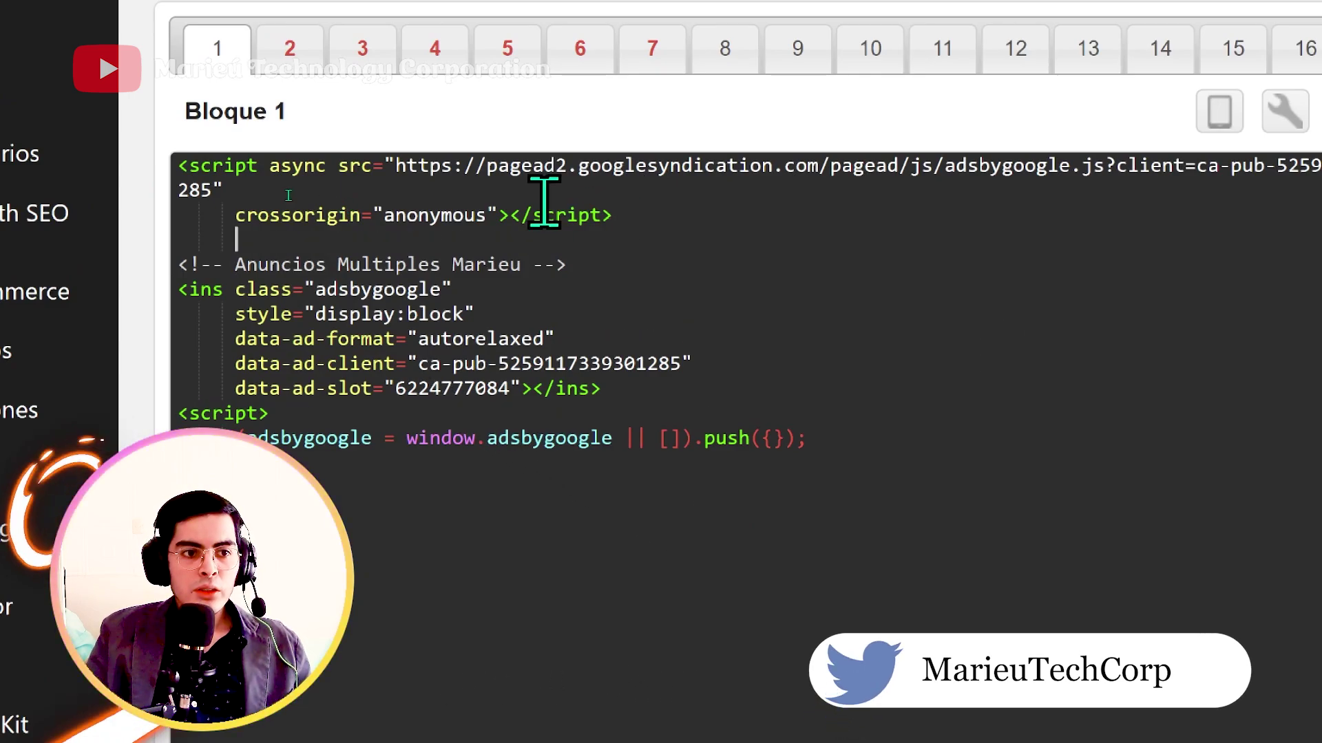
key("BackSpace")
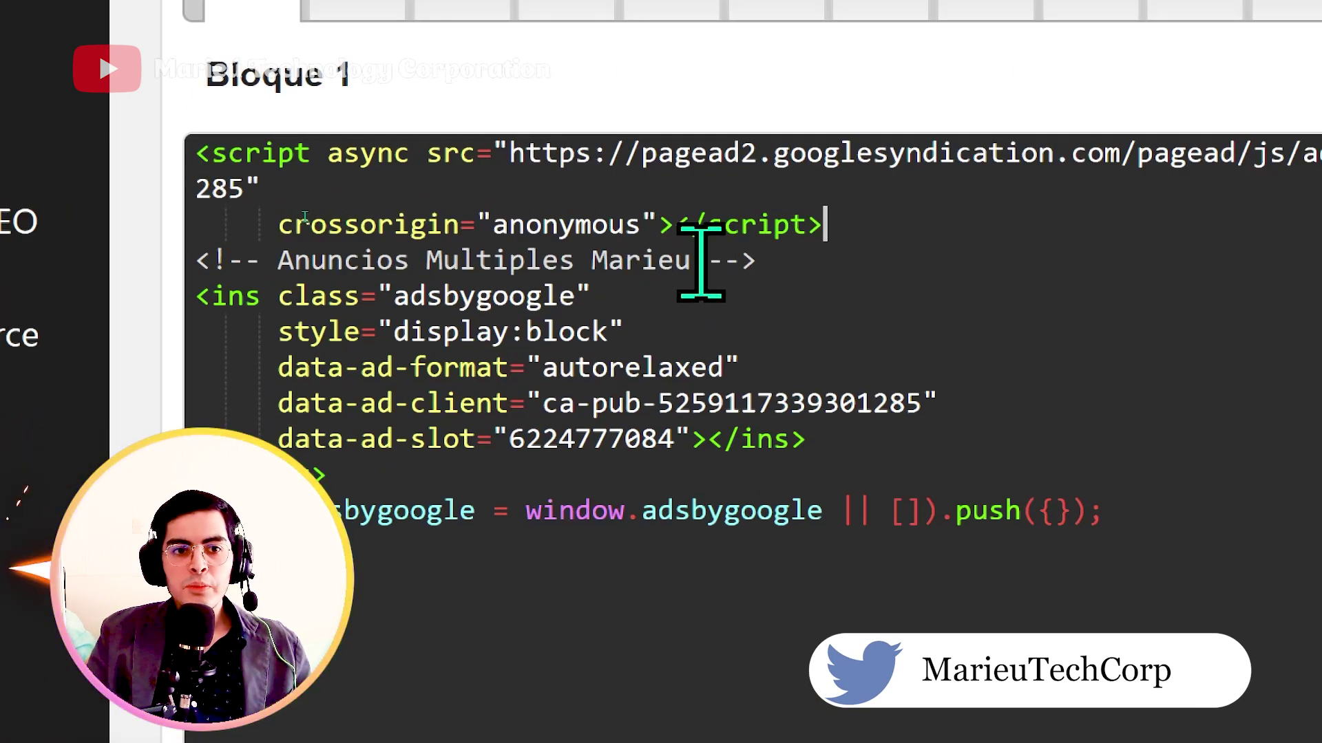
left_click_drag(691, 266, 396, 266)
left_click(577, 261)
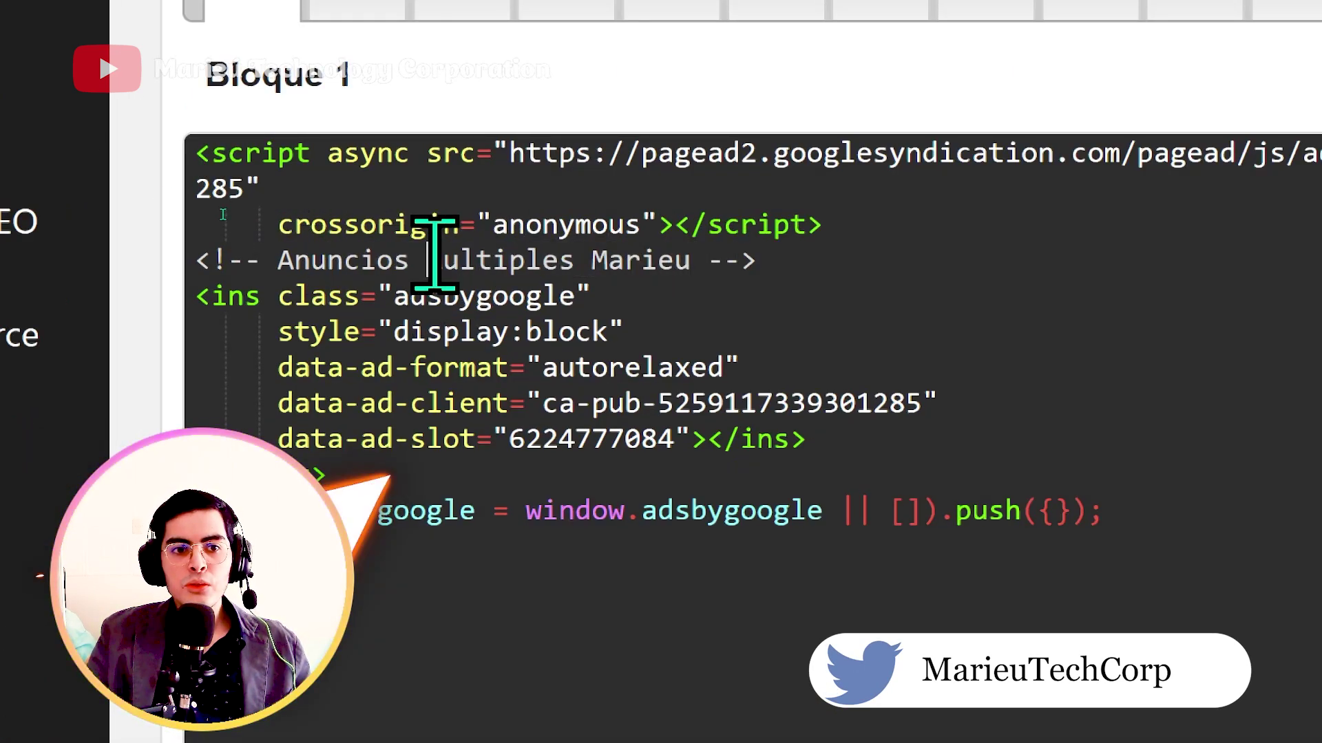
key("BackSpace")
type("x")
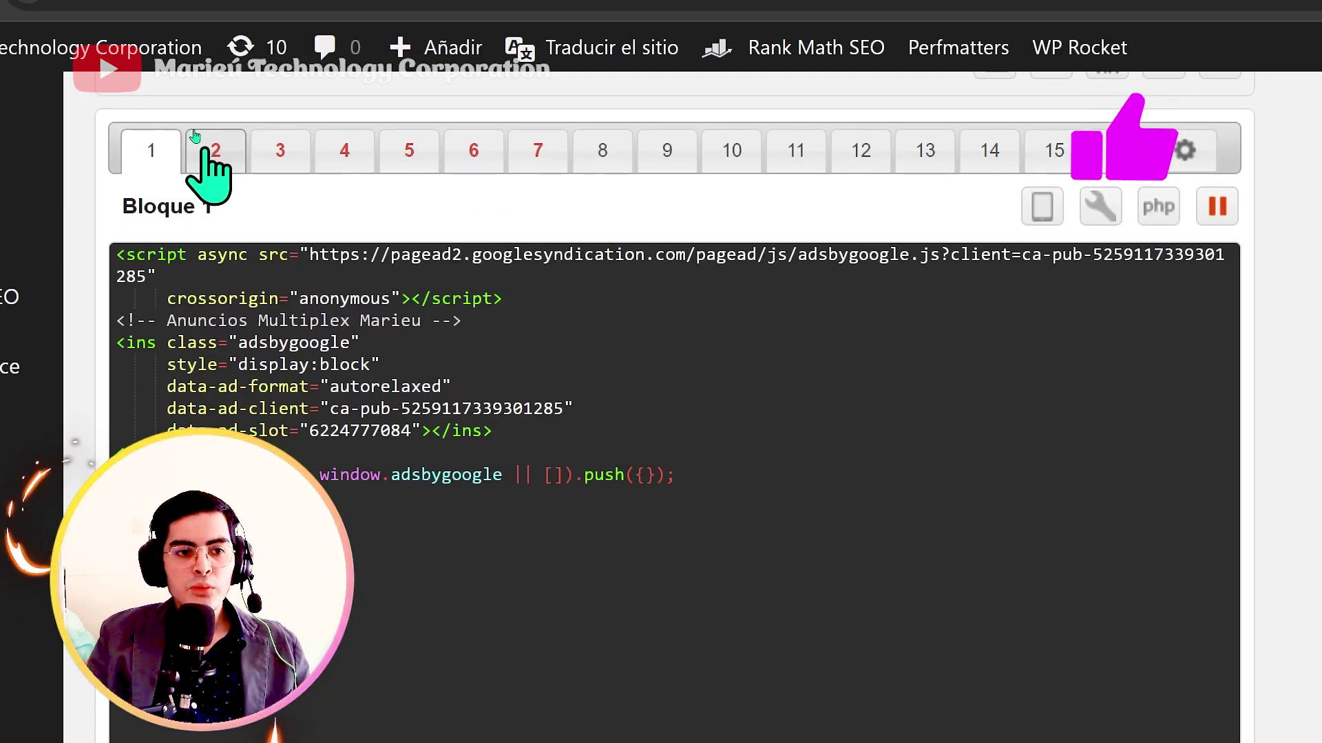
Step: Review the ad unit codes in blocks 2, 3 and 4, including the page types, insertion position and alignment settings
left_click(195, 136)
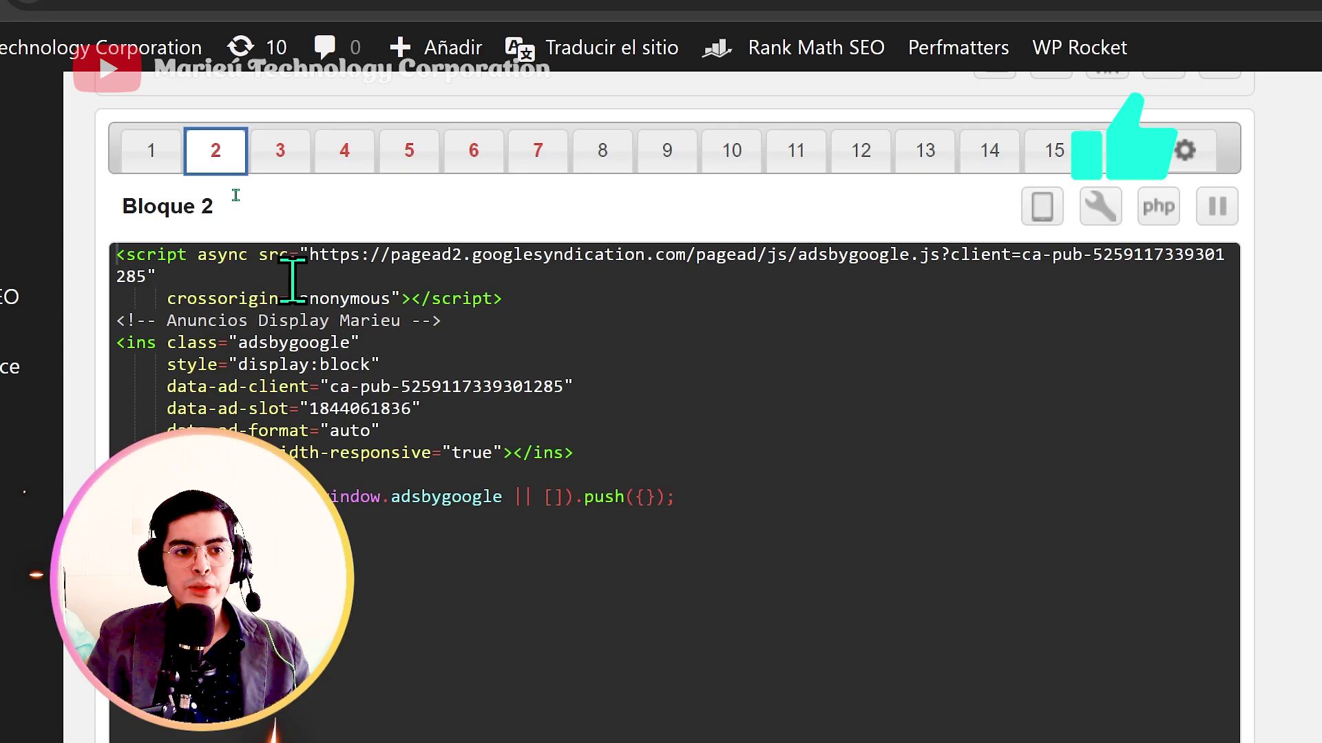
left_click(275, 155)
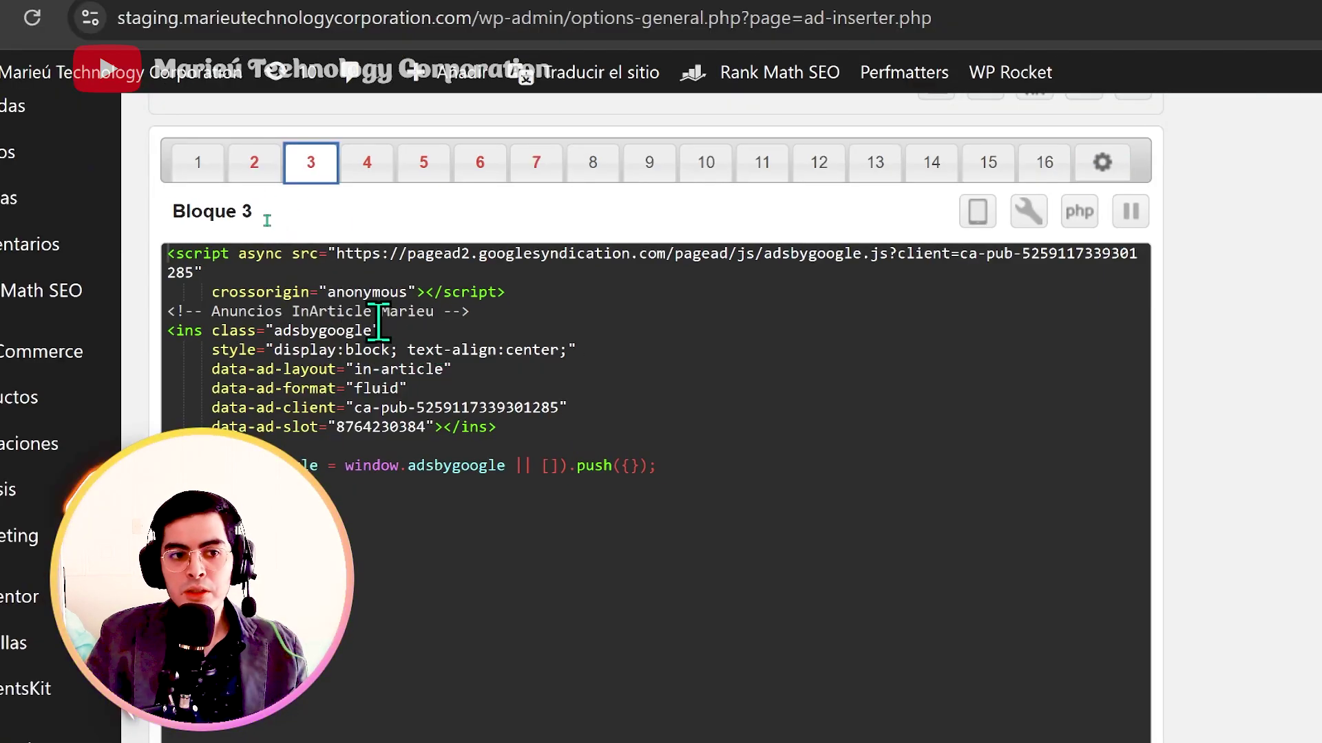
left_click(367, 159)
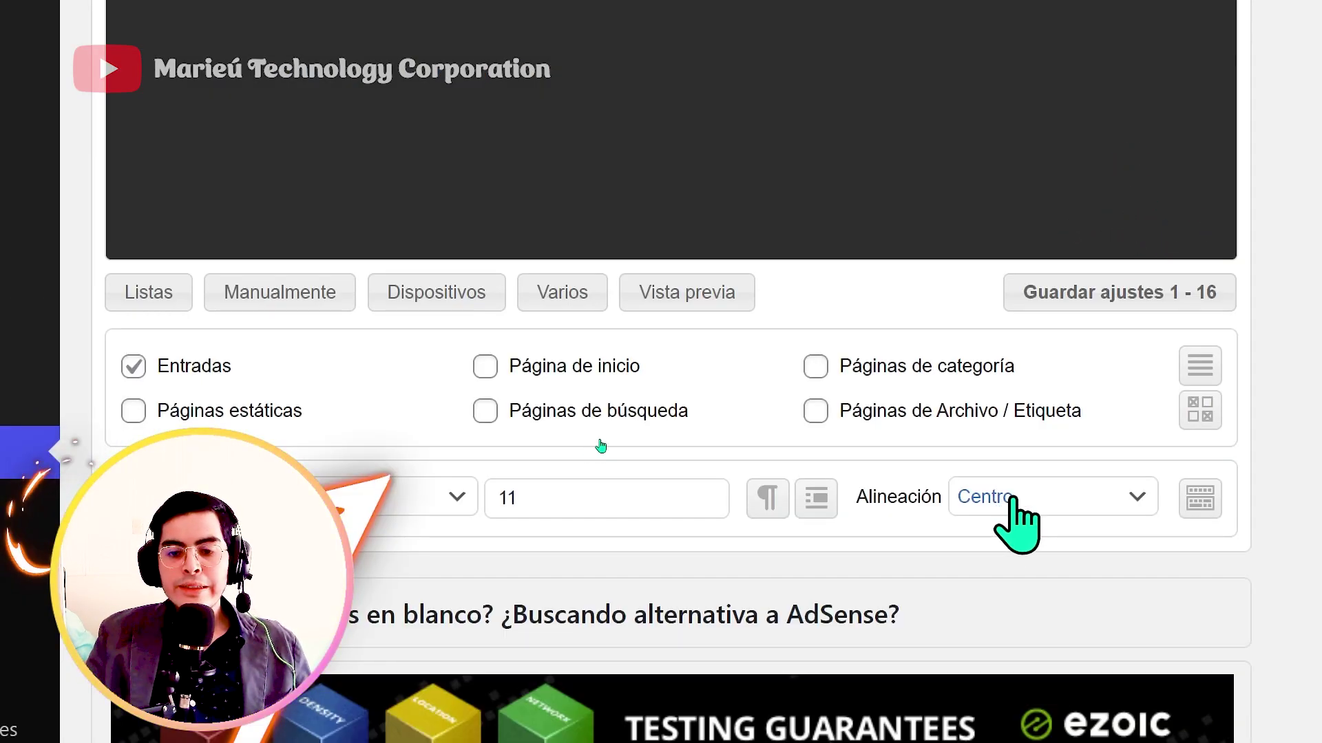
left_click(1013, 497)
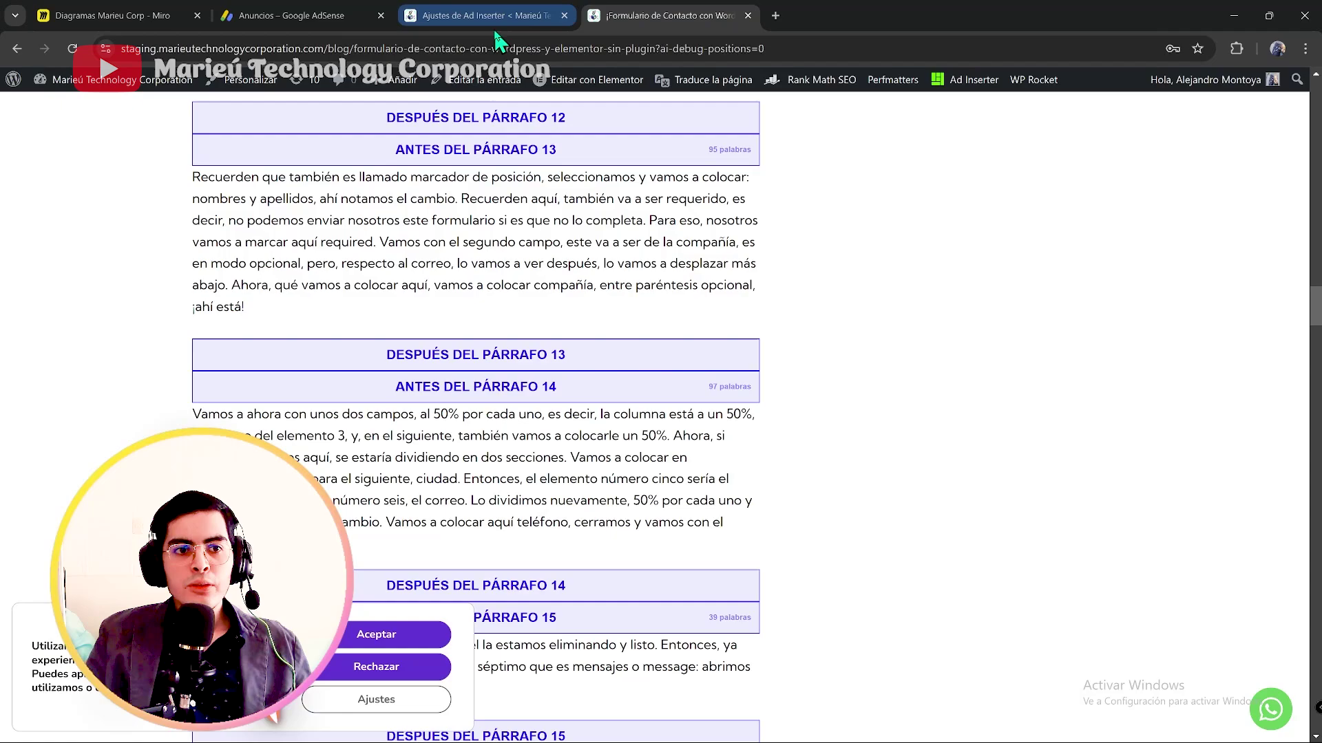
Step: Compare the paragraph positions marked in the staging article with the Ad Inserter blocks, including block 2
scroll(464, 313, "up", 3)
scroll(463, 312, "down", 10)
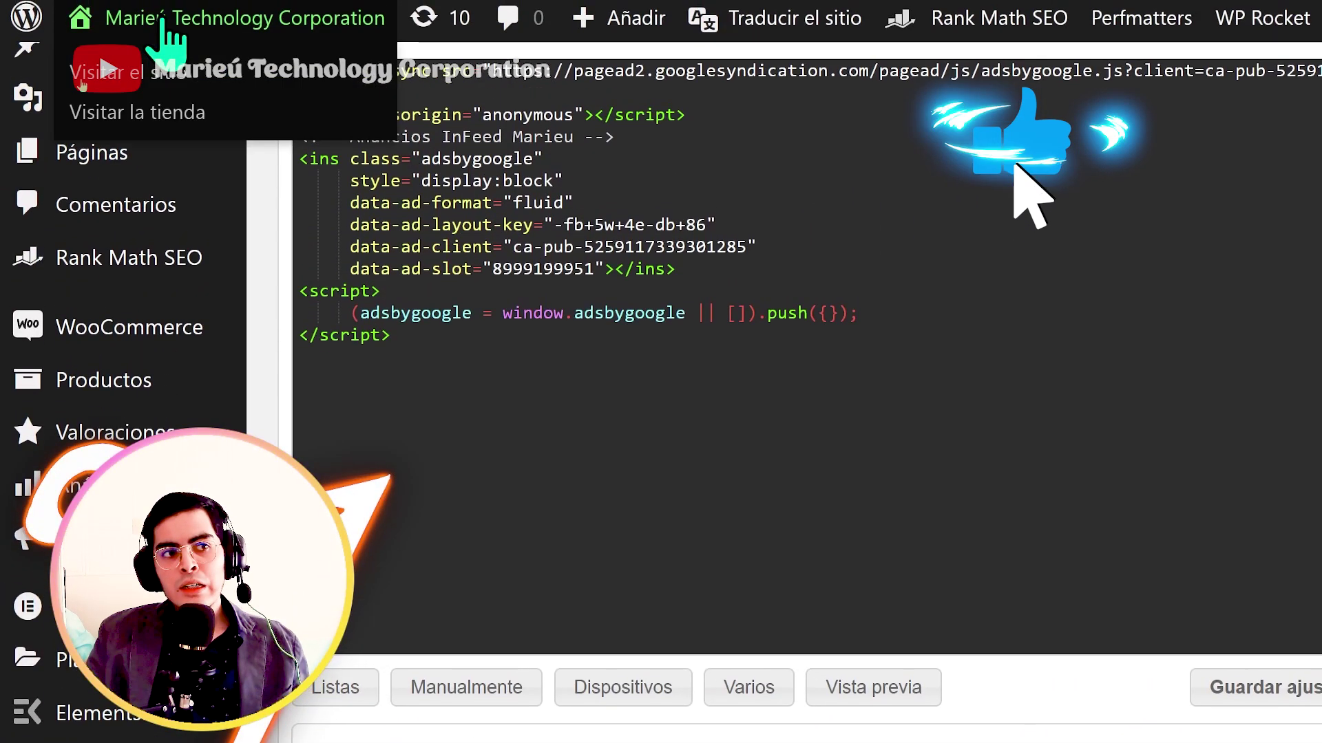
mouse_move(133, 153)
scroll(139, 201, "up", 2)
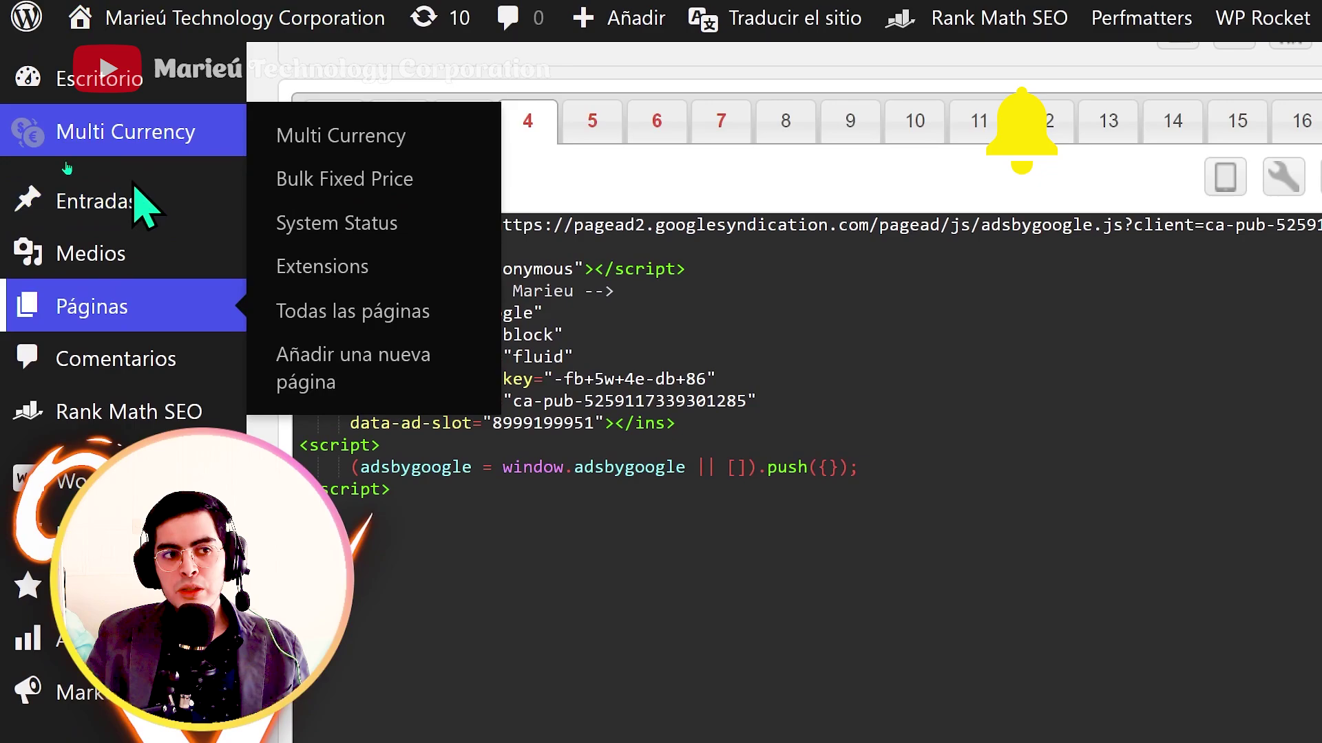
scroll(407, 382, "up", 5)
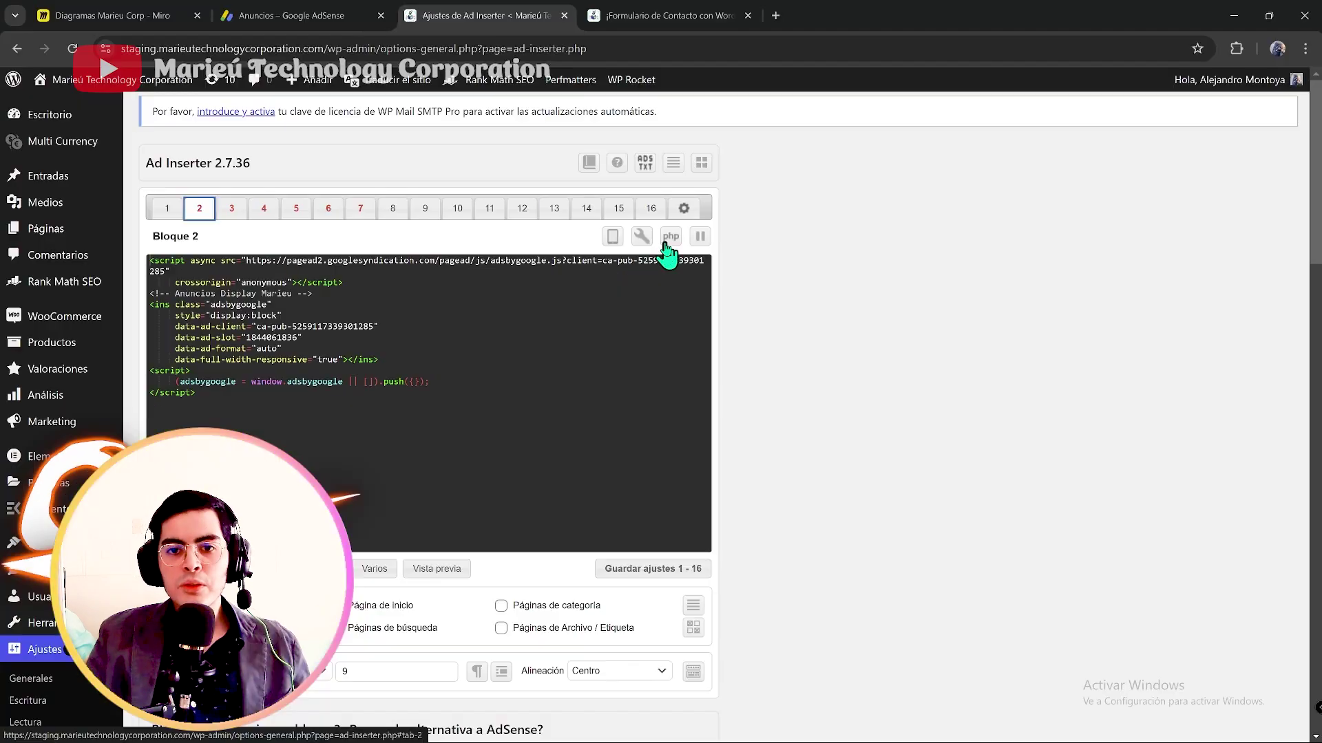
left_click(145, 207)
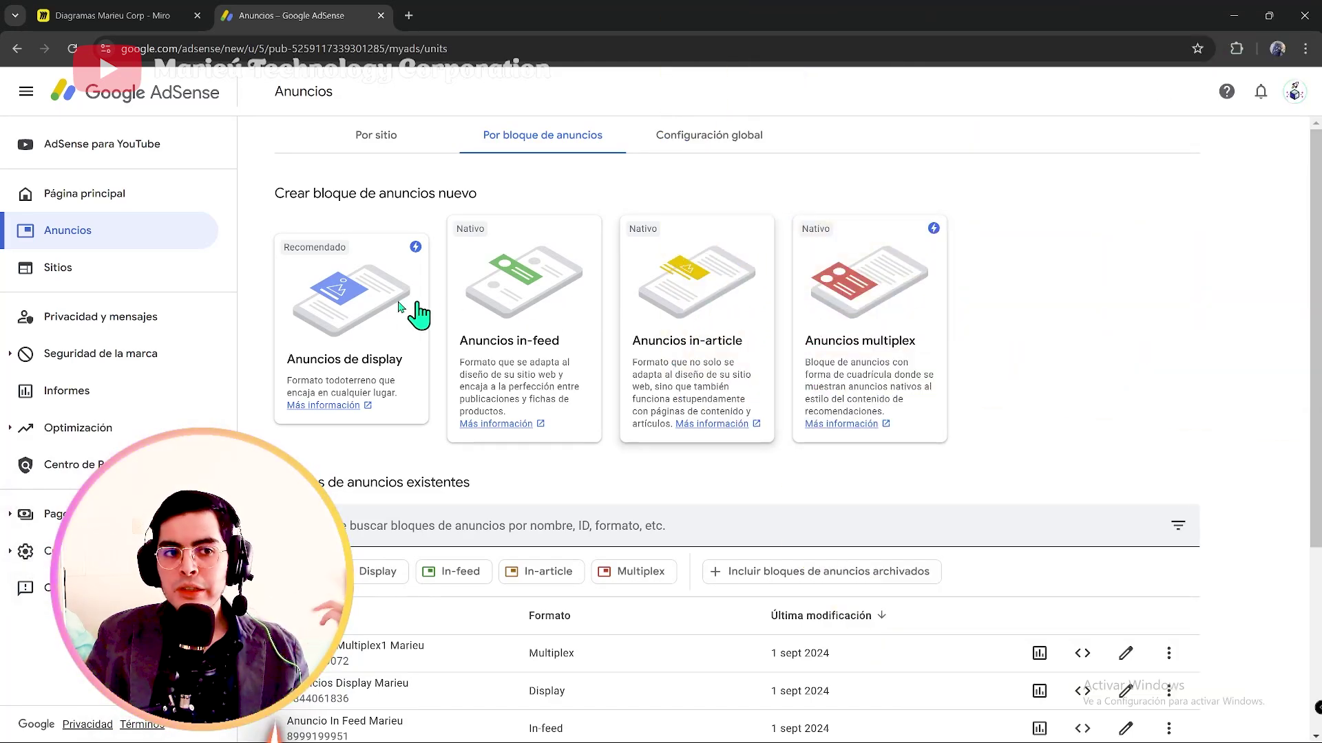
Step: Open a new display ad unit in AdSense, preview its horizontal and vertical formats, view the size options, and close it without creating it
left_click(329, 332)
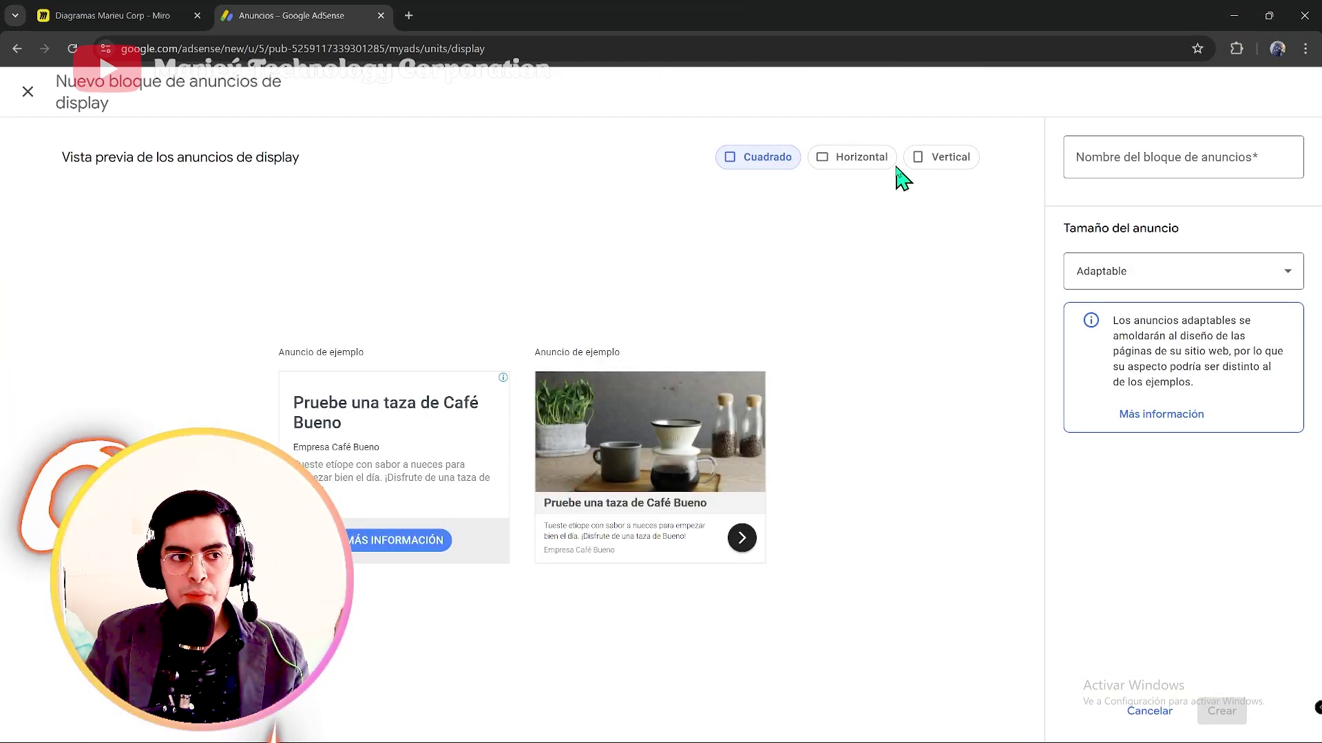
left_click(855, 175)
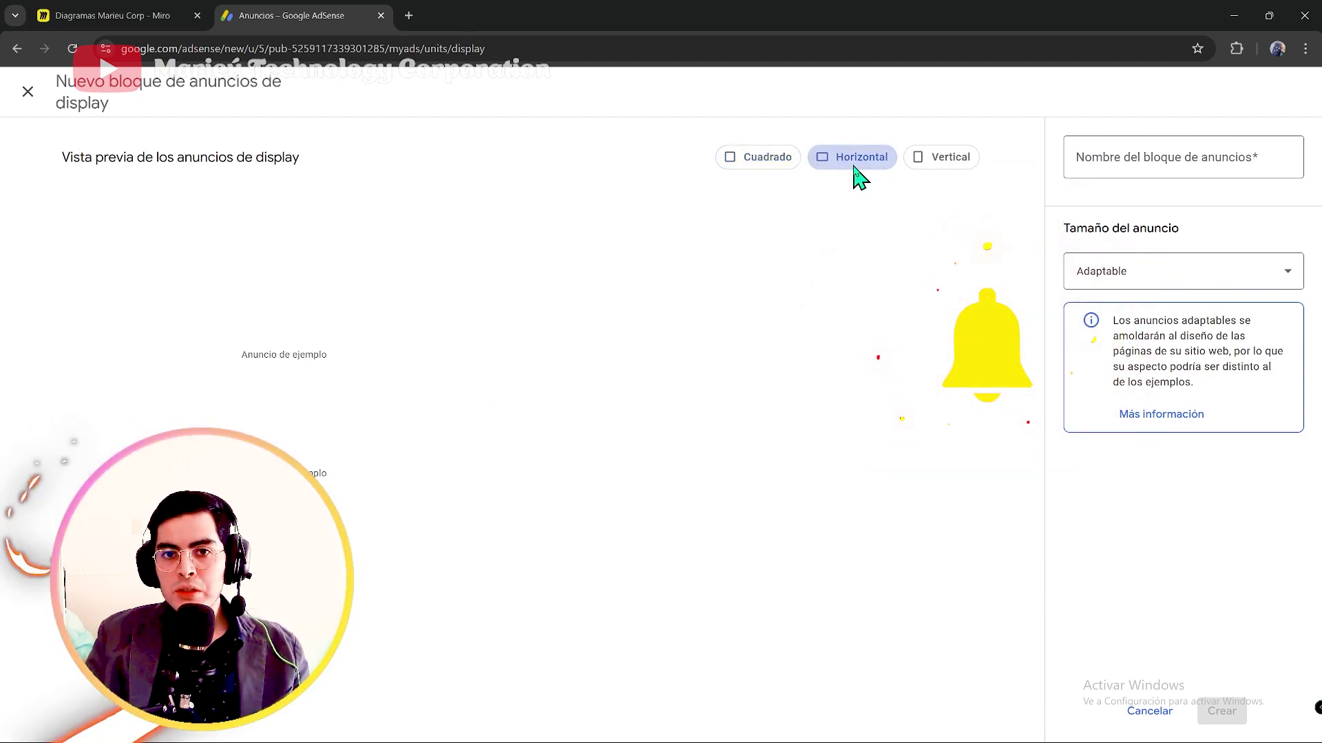
left_click(933, 168)
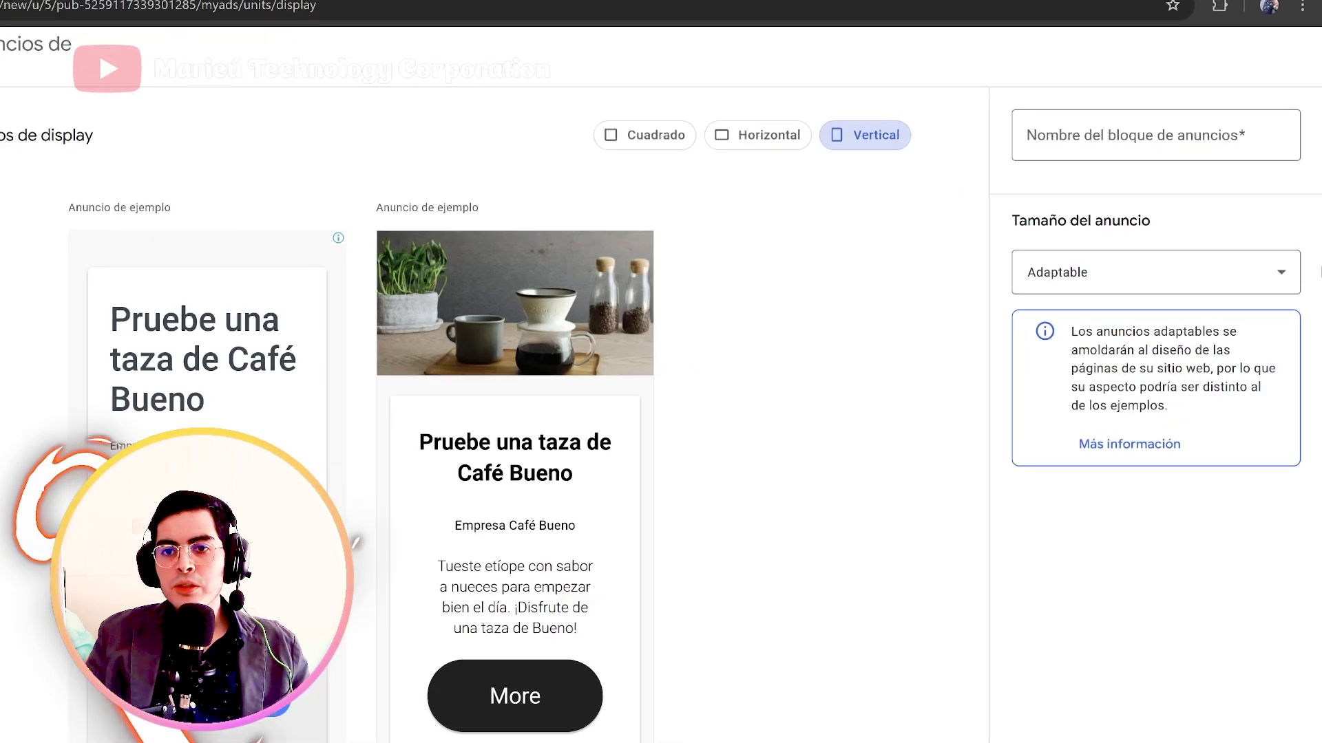
left_click(1091, 270)
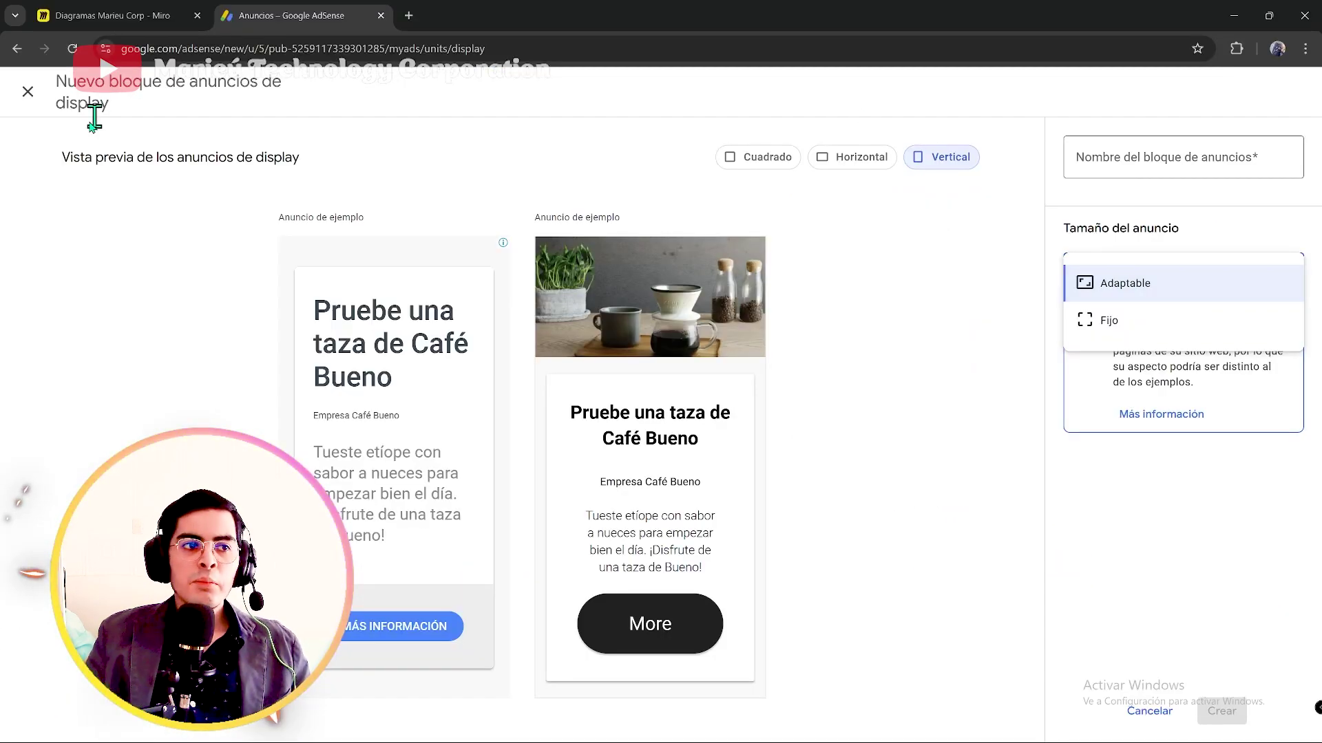
left_click(25, 92)
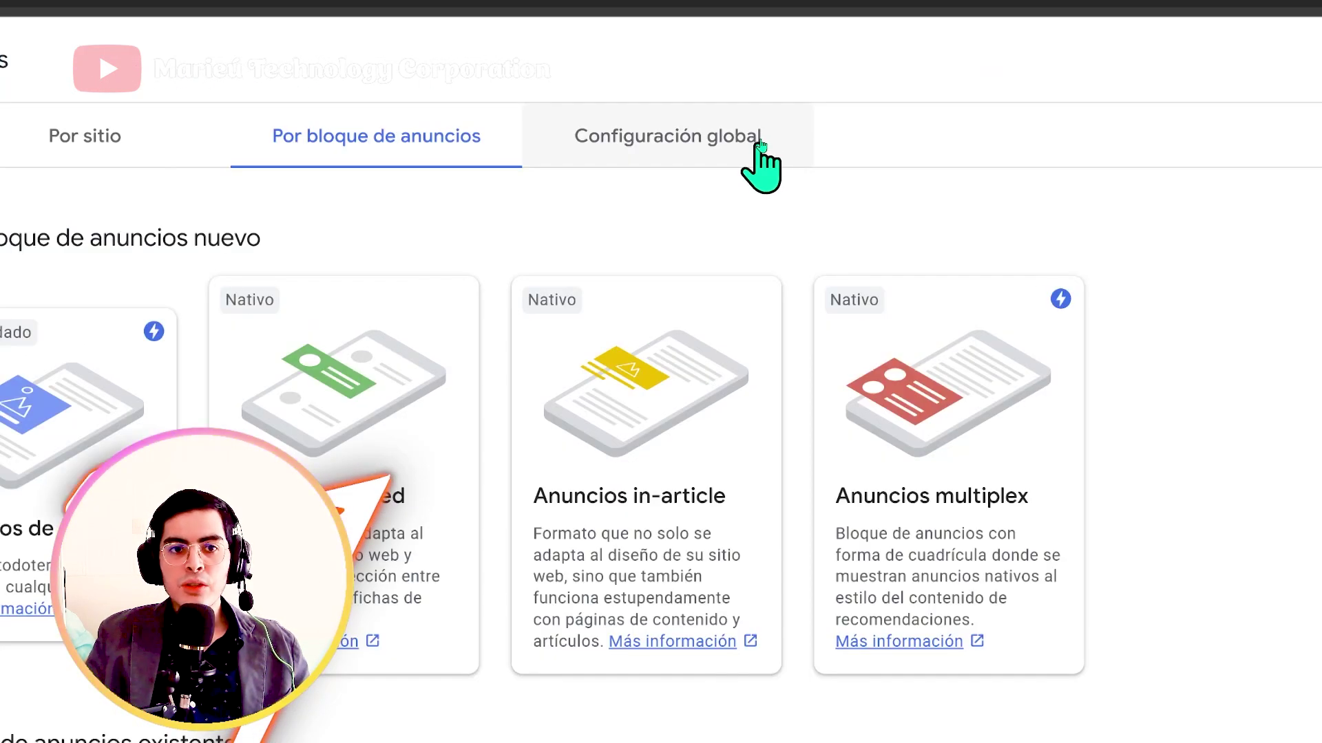
Step: View the global ad size configuration and open the ad review center under the brand safety content section
left_click(760, 144)
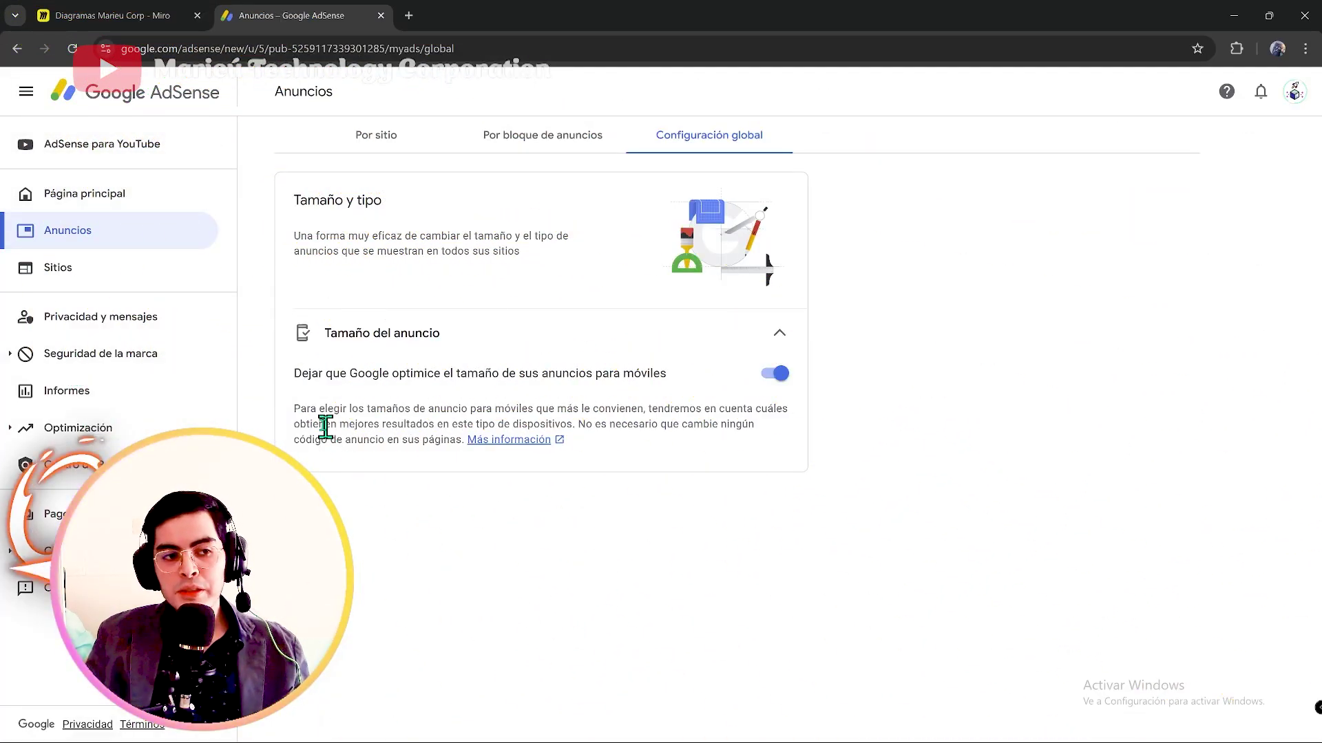
left_click(109, 370)
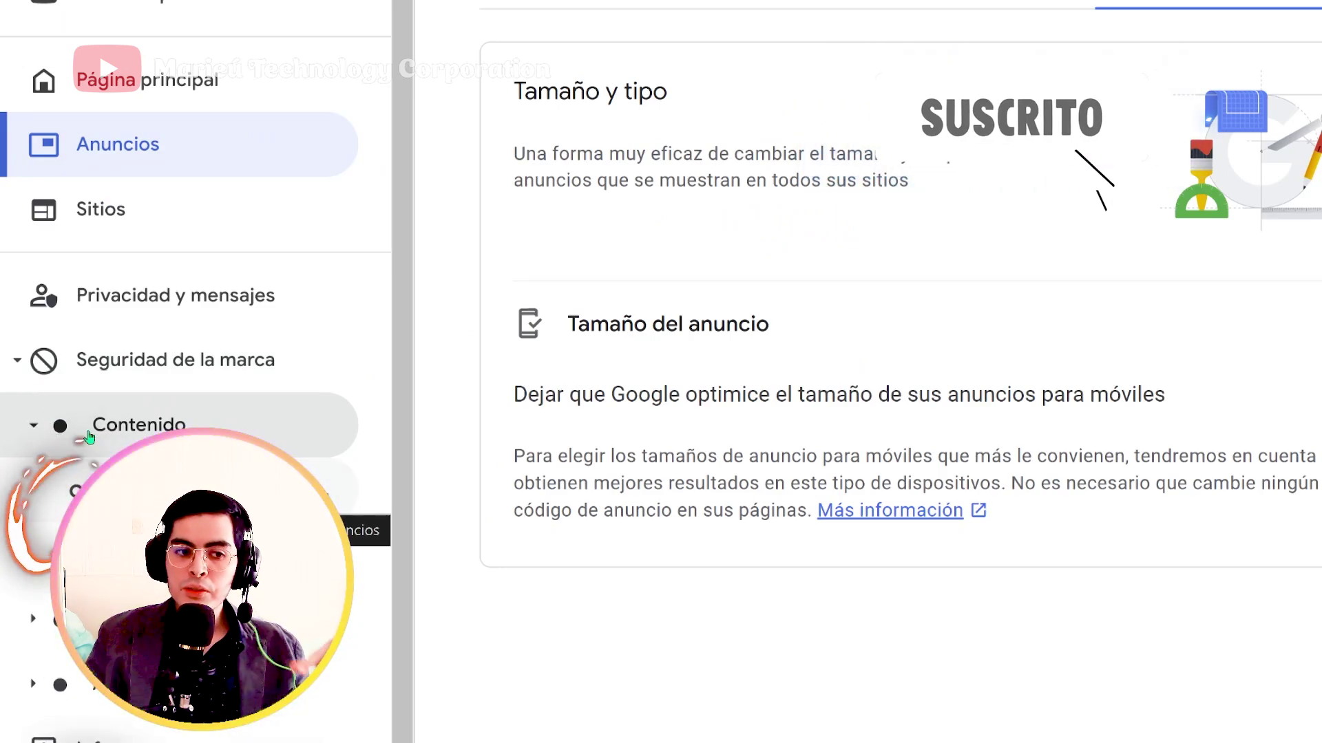
left_click(89, 437)
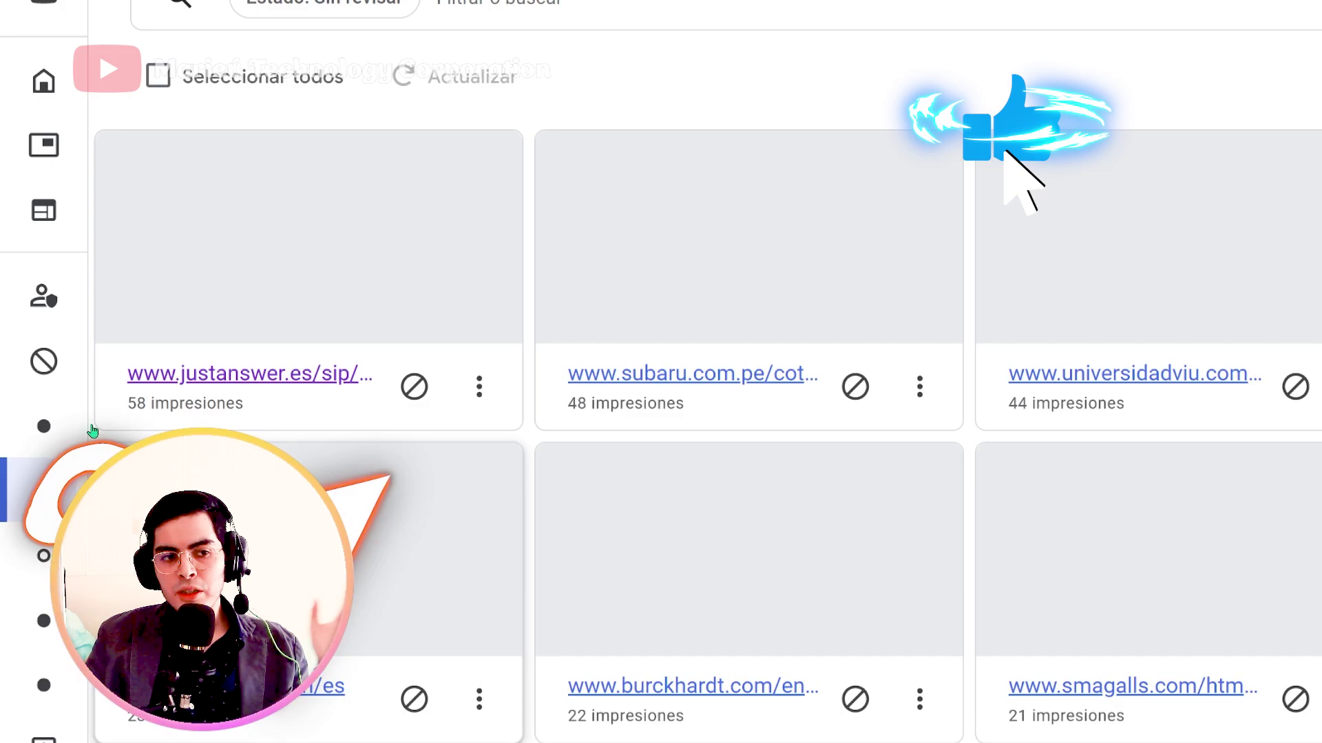
Step: Open the content blocking controls and review the options for advertiser URLs, sensitive categories, general categories and ad networks
mouse_move(57, 425)
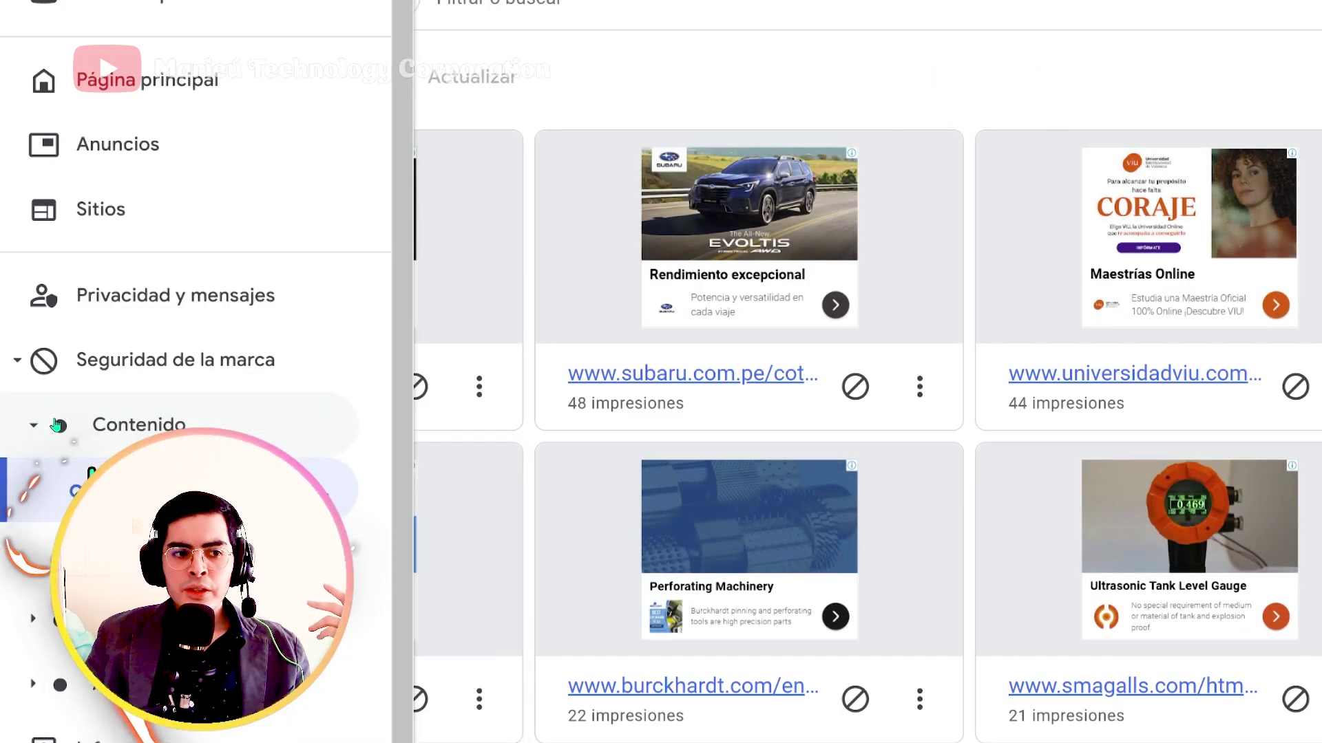
left_click(80, 554)
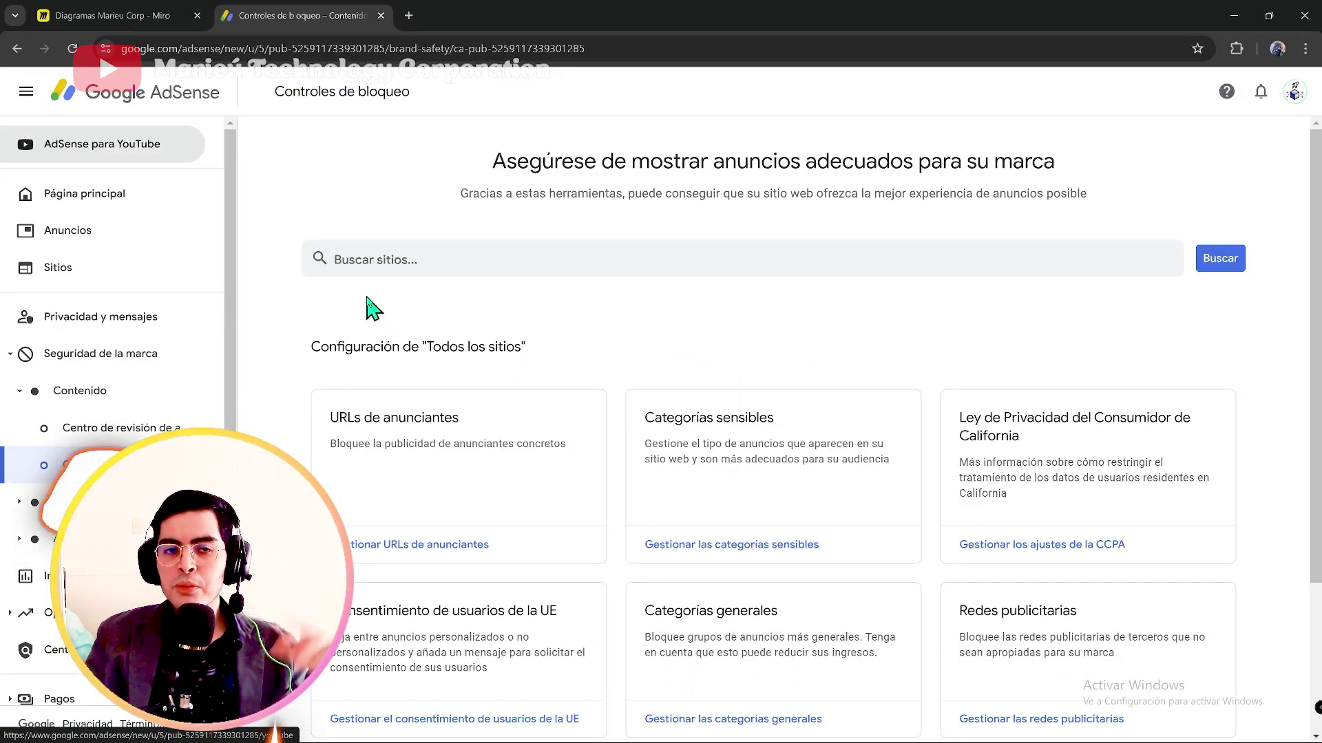
scroll(515, 301, "down", 3)
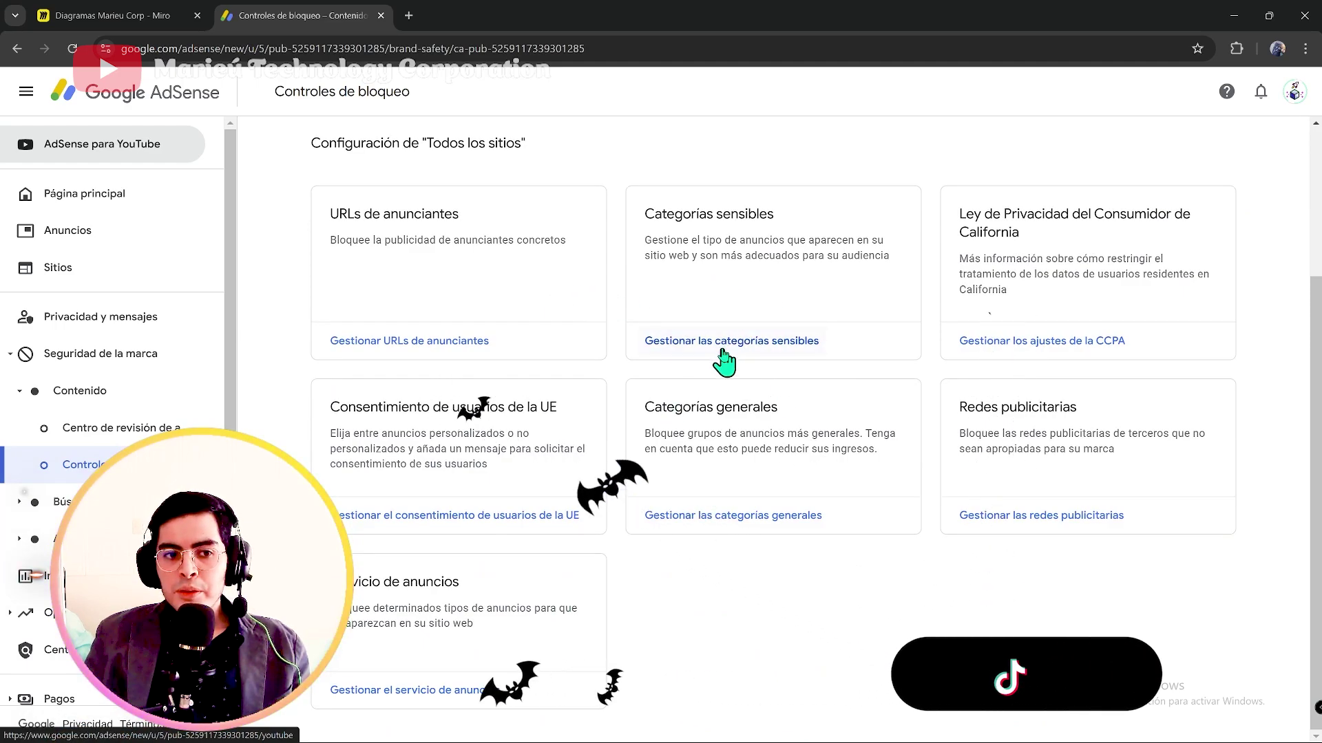
Step: Return to the ad review center and look over the unreviewed ads ordered by most impressions
left_click(27, 429)
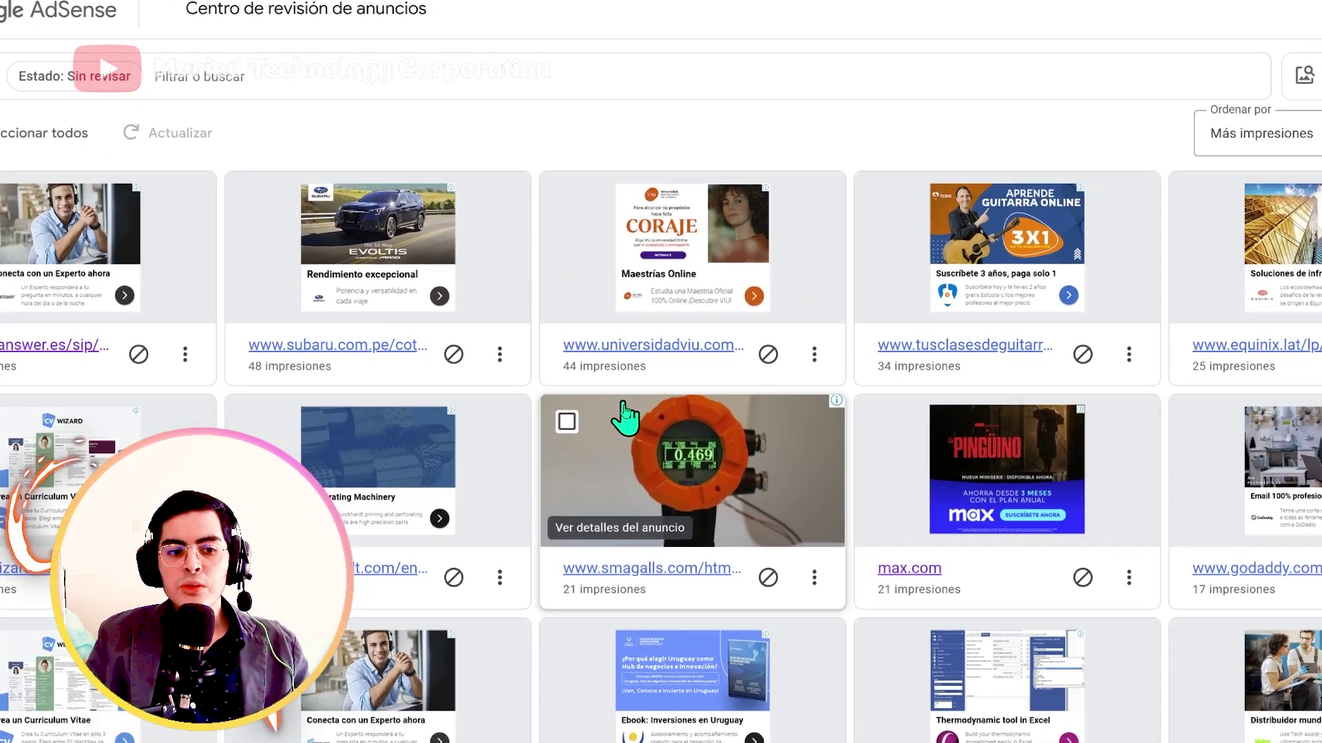
scroll(632, 434, "down", 1)
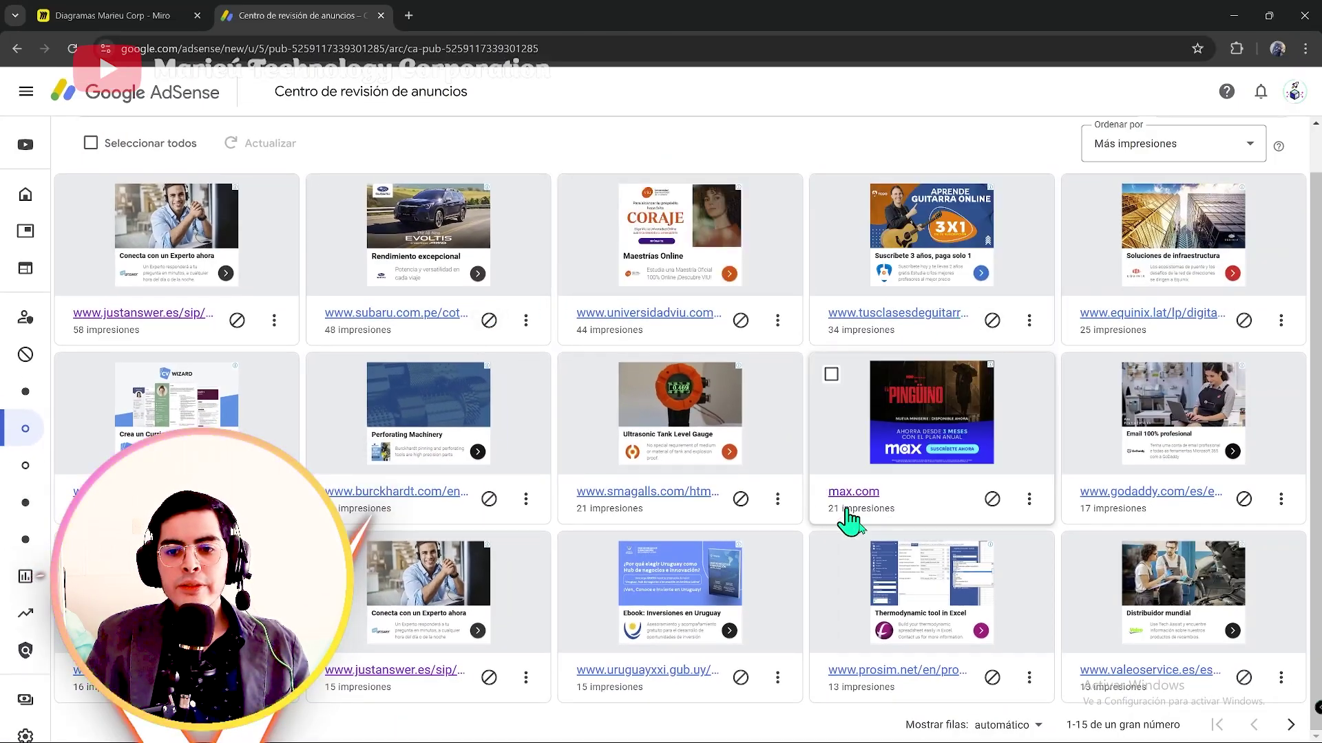
scroll(266, 154, "up", 2)
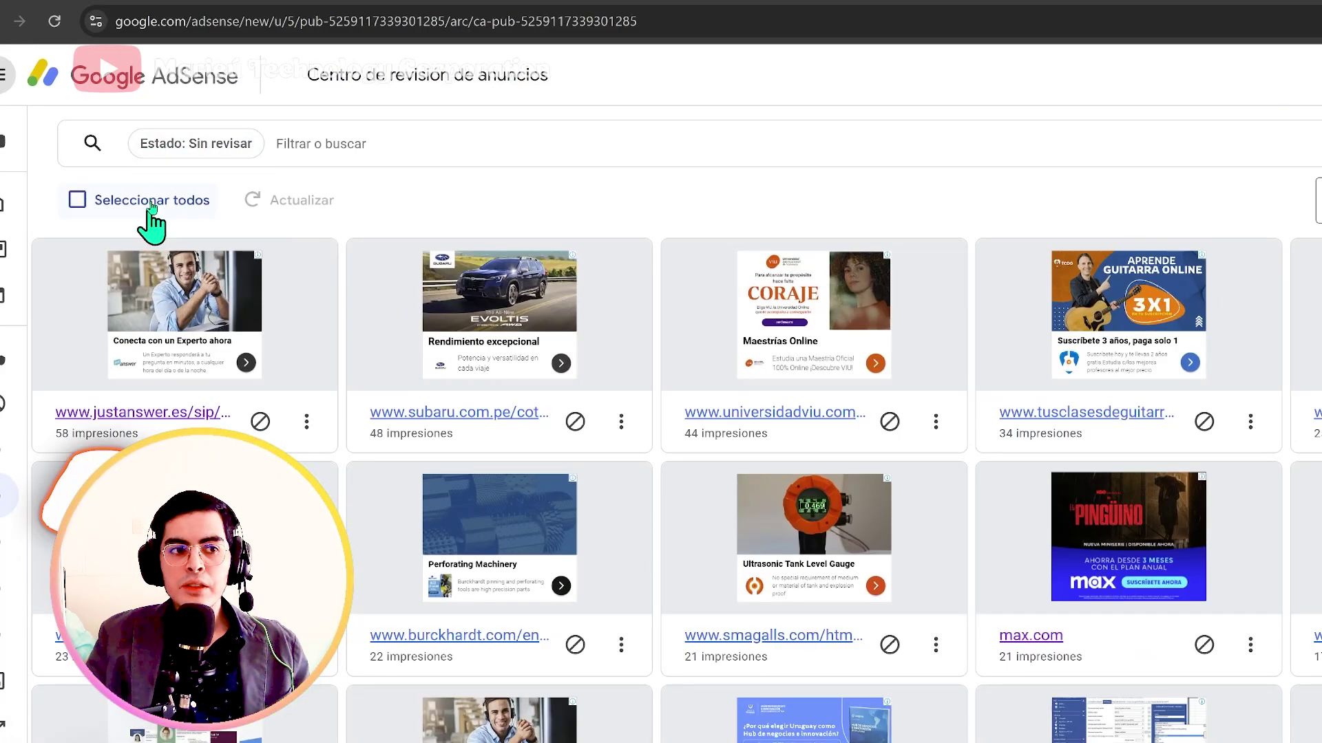
Step: Sort the unreviewed ads by "Revisión prioritaria" and look over the ads listed
mouse_move(877, 330)
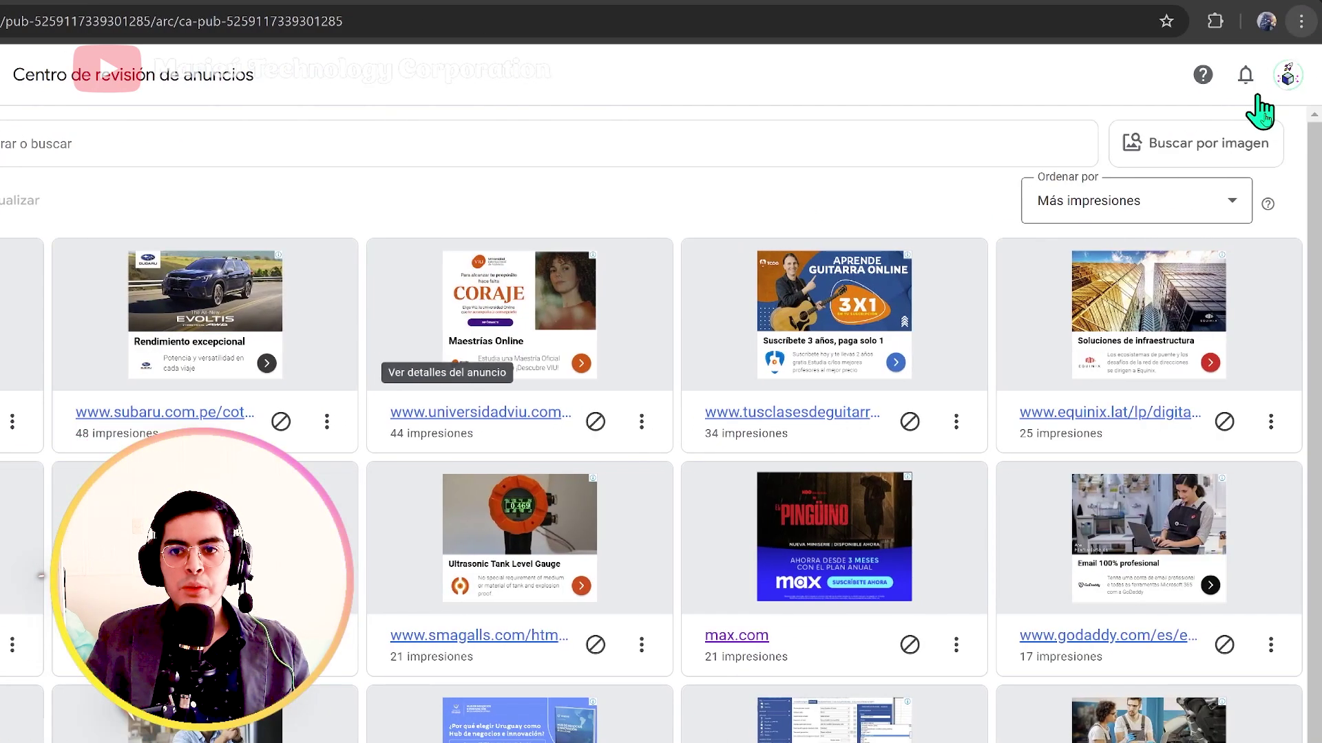
left_click(1112, 200)
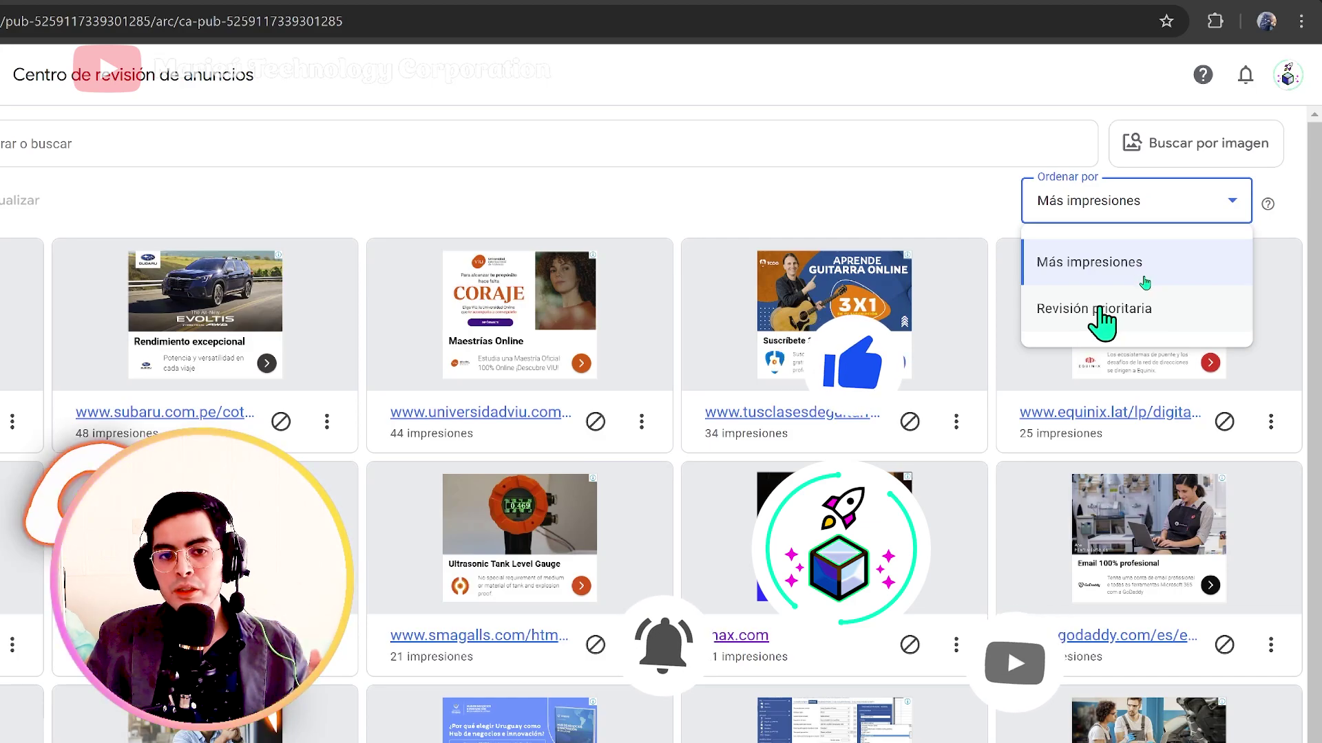
left_click(1101, 316)
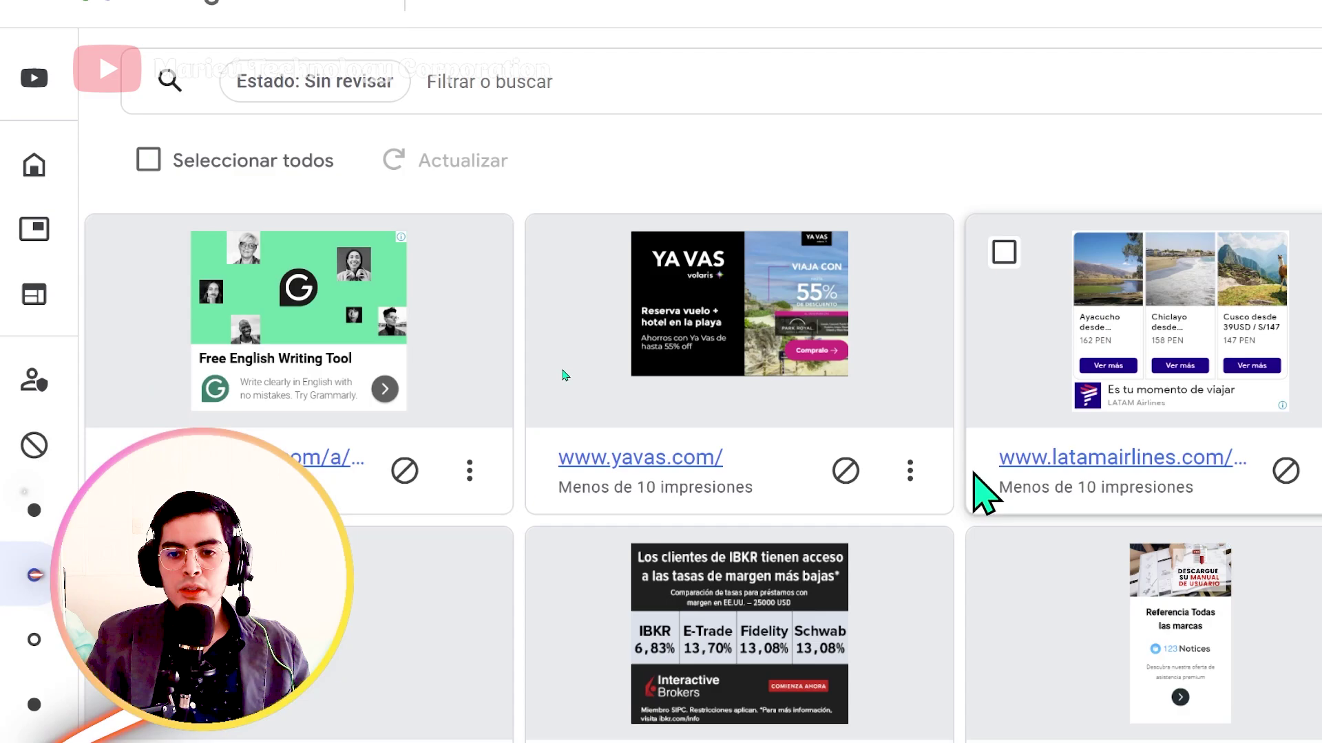
scroll(1188, 668, "down", 1)
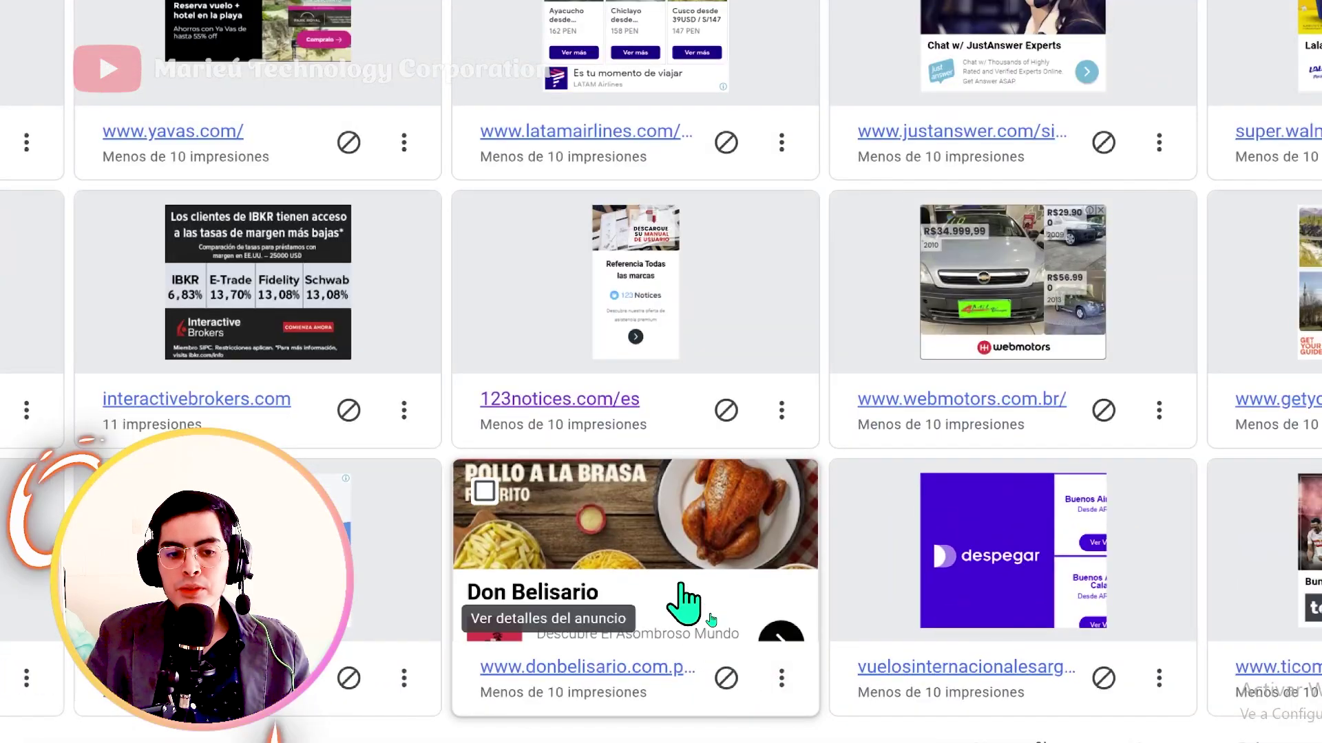
Step: Examine the Don Belisario ad's details and its blocking and reporting options among the prioritized ads
left_click(683, 603)
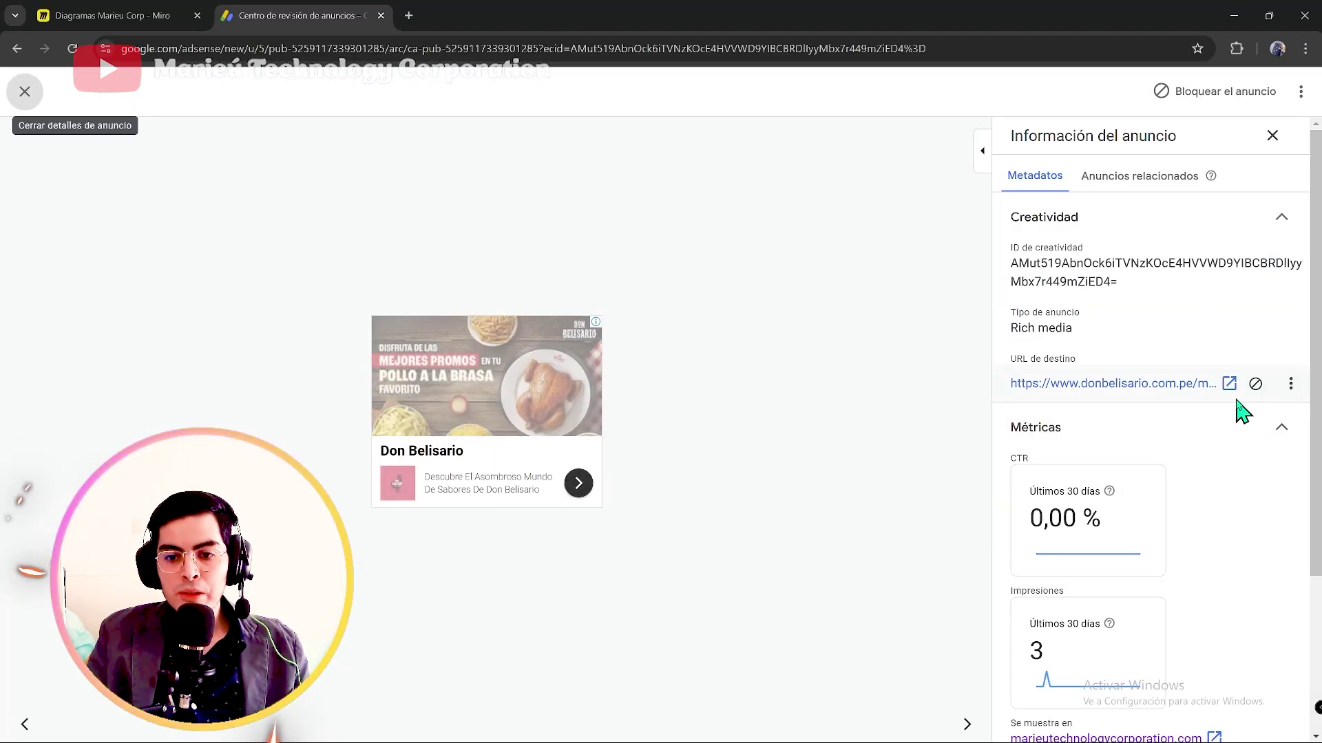
left_click(25, 91)
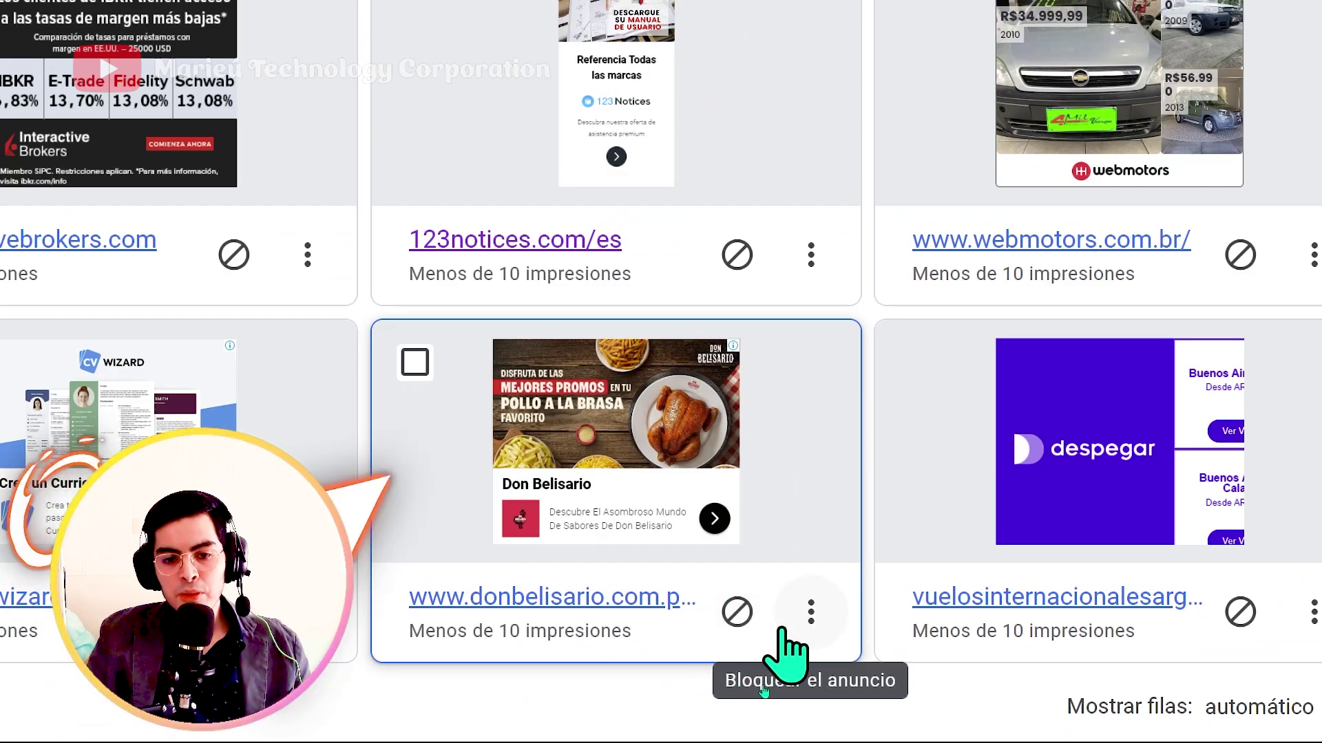
left_click(811, 611)
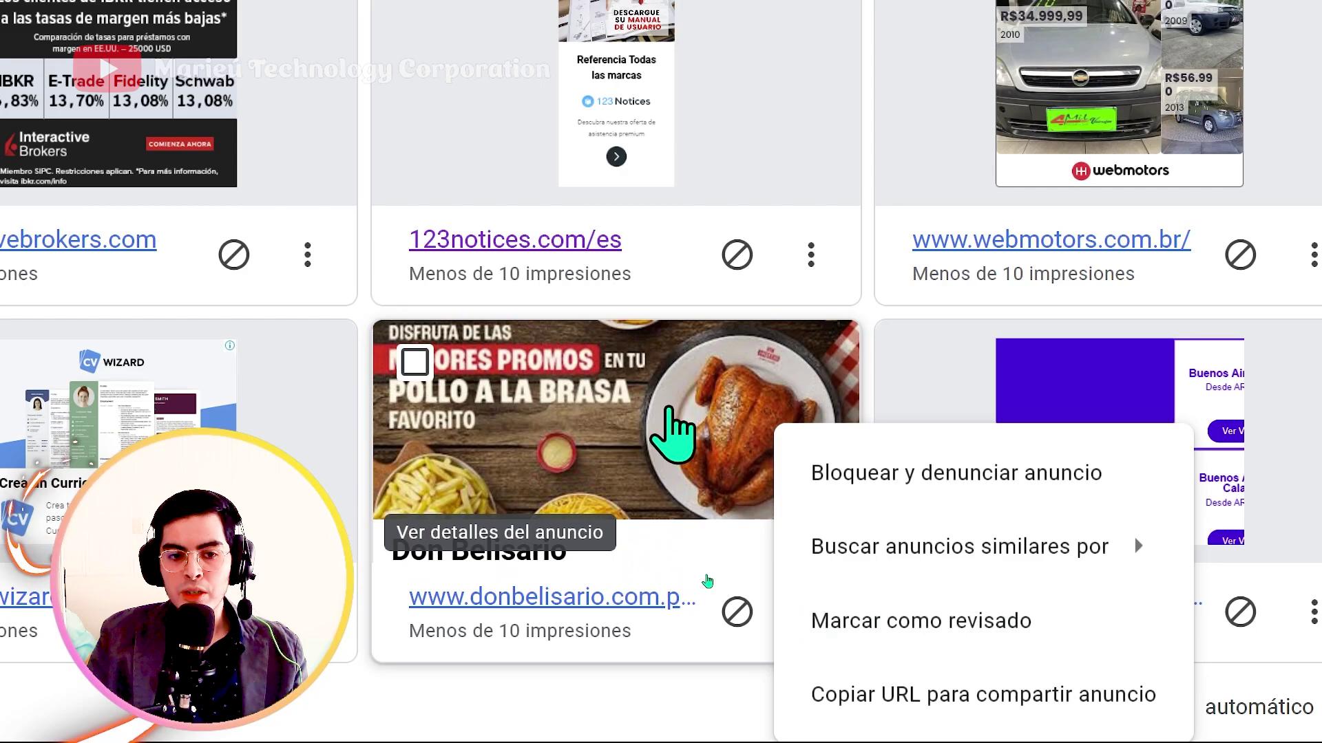
left_click(560, 702)
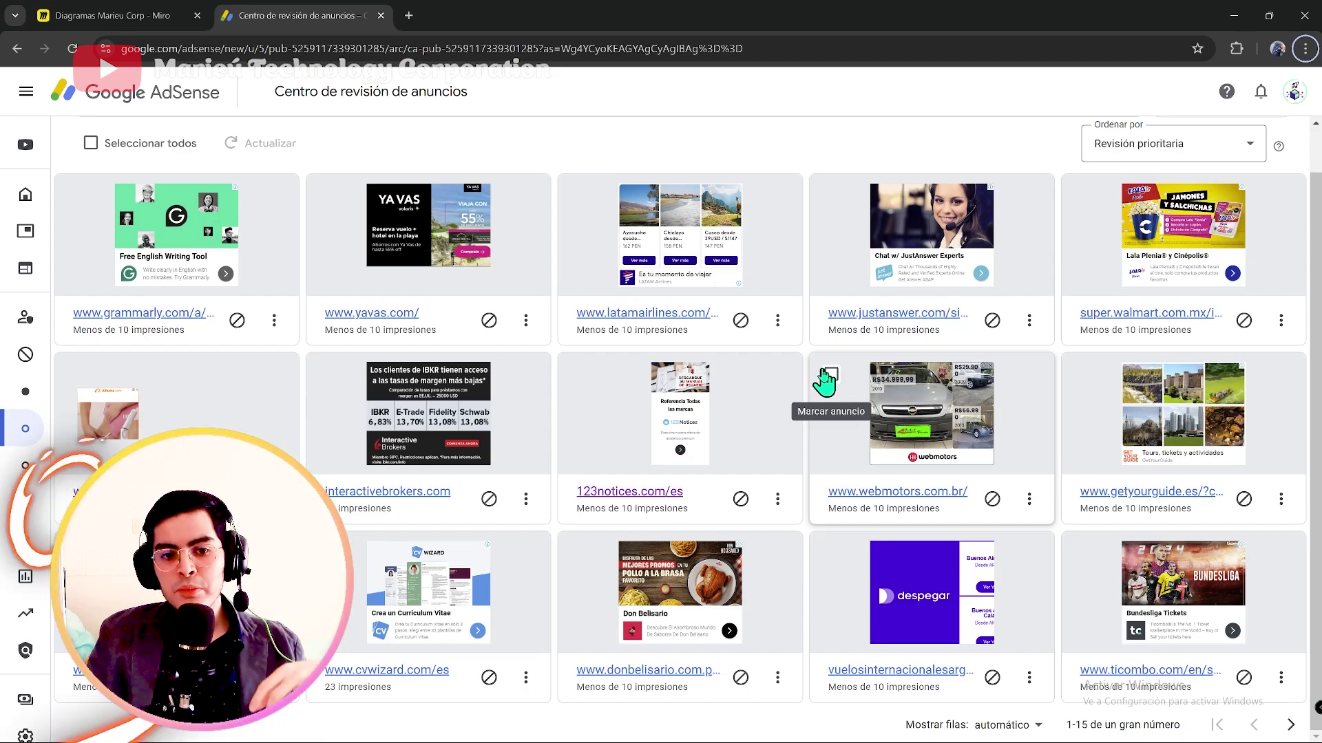
scroll(824, 382, "up", 1)
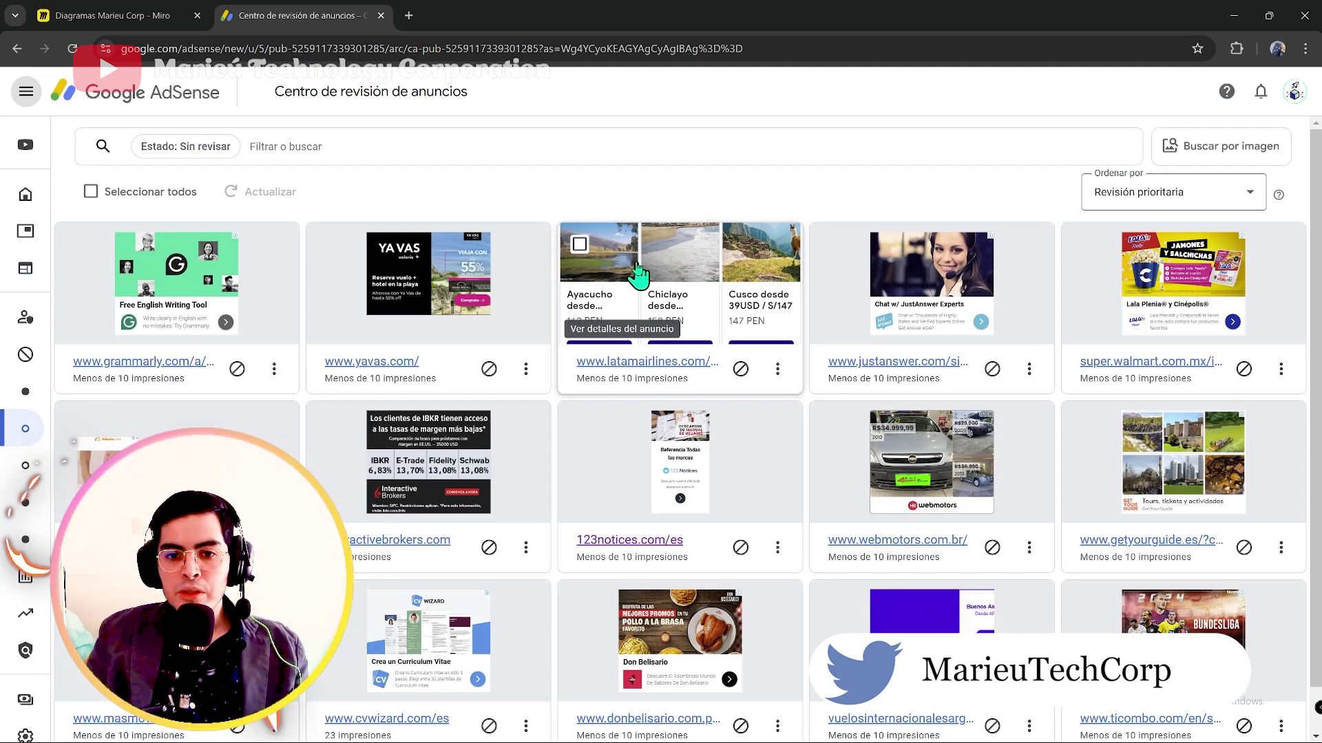
scroll(757, 606, "down", 1)
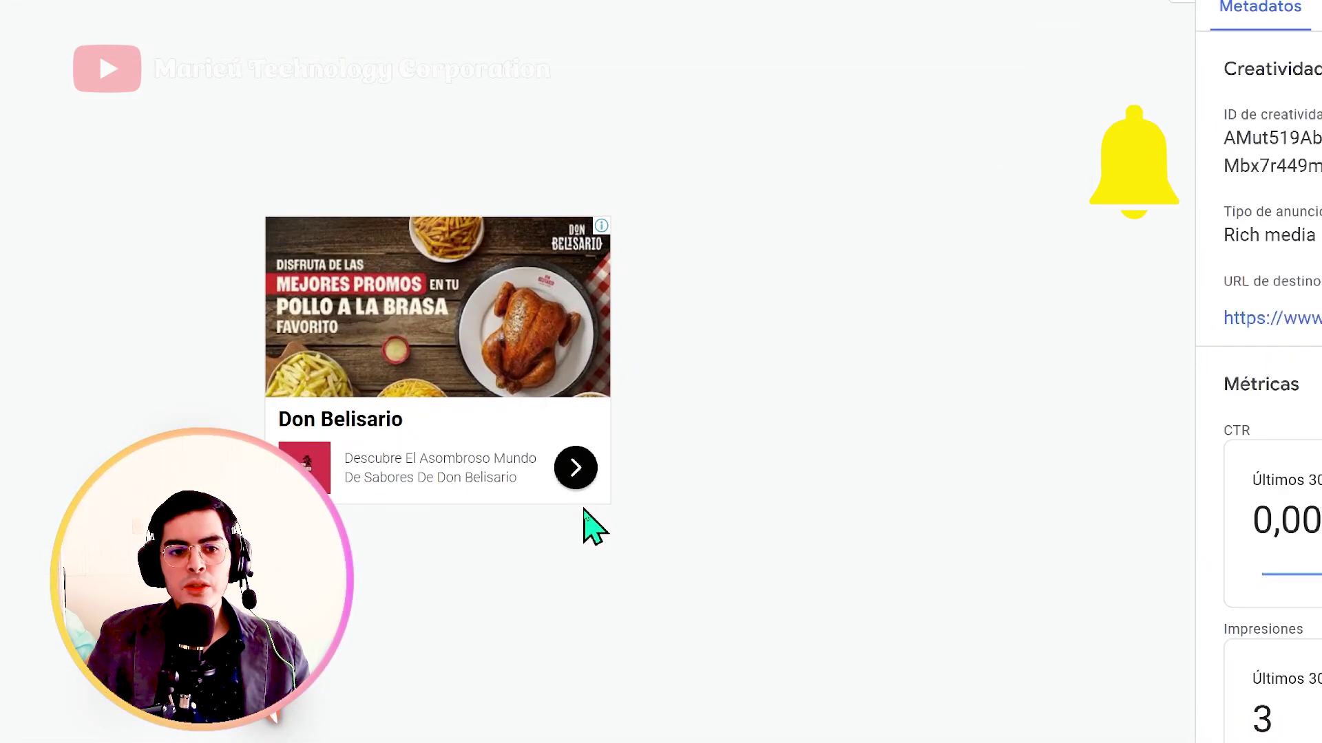
Step: Switch to the live article about the WEBP image format with Imagify and view the ads placed between its paragraphs
left_click(494, 19)
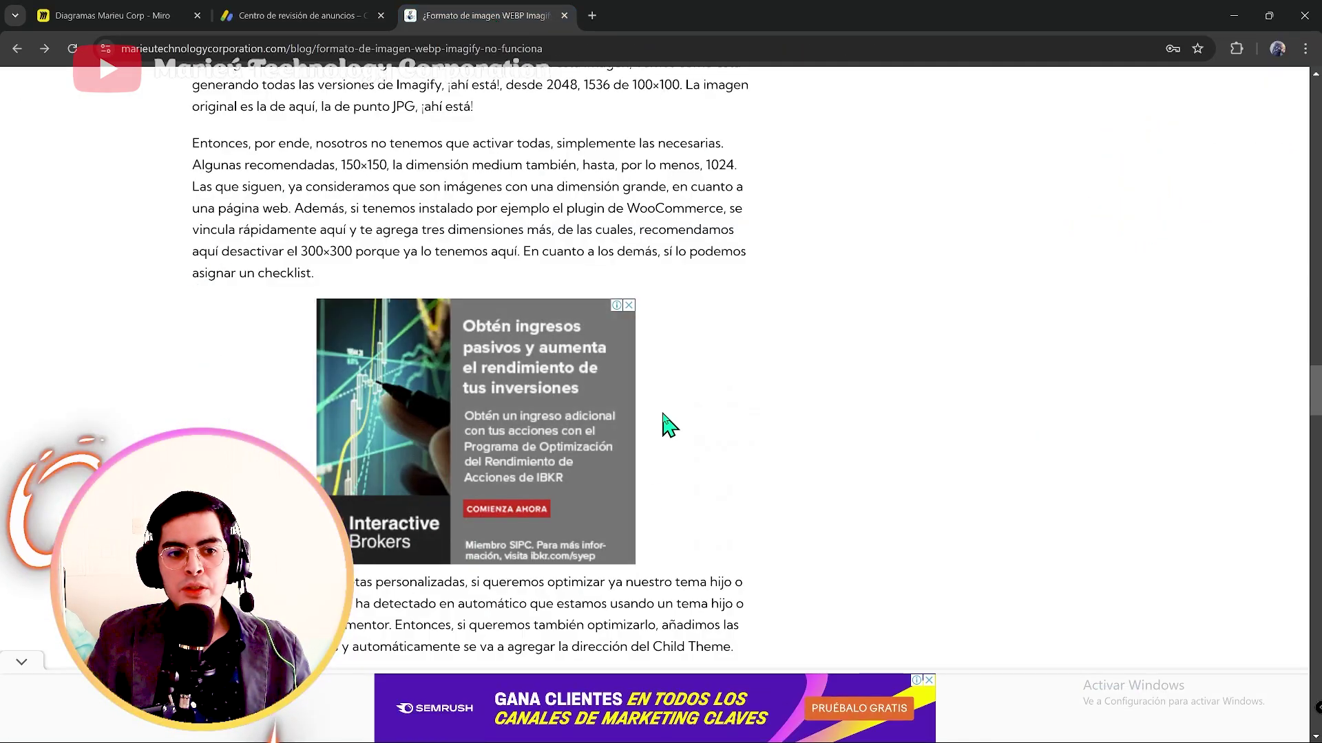
scroll(688, 344, "down", 3)
scroll(682, 383, "up", 1)
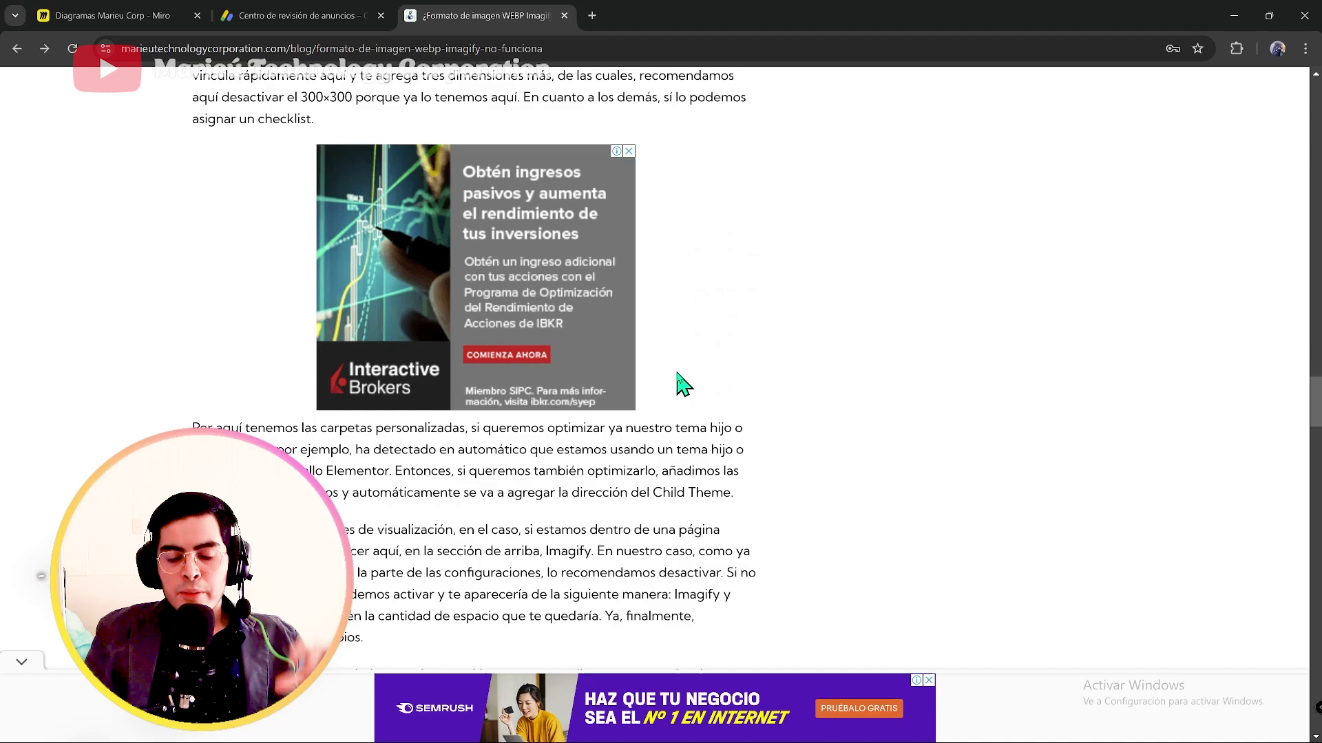